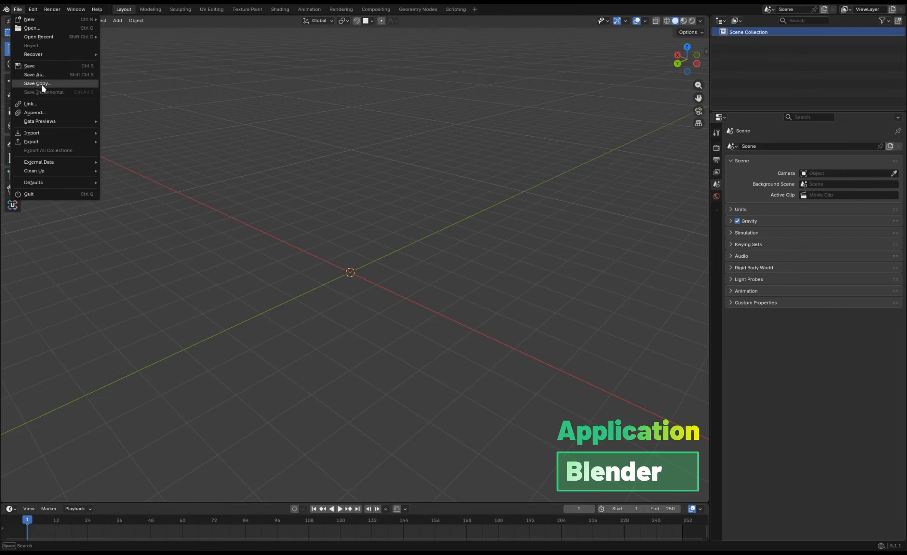
Import Characters.svg as a Scalable Vector Graphic and scale the two imported characters up to a workable size.
mouse_move(55, 142)
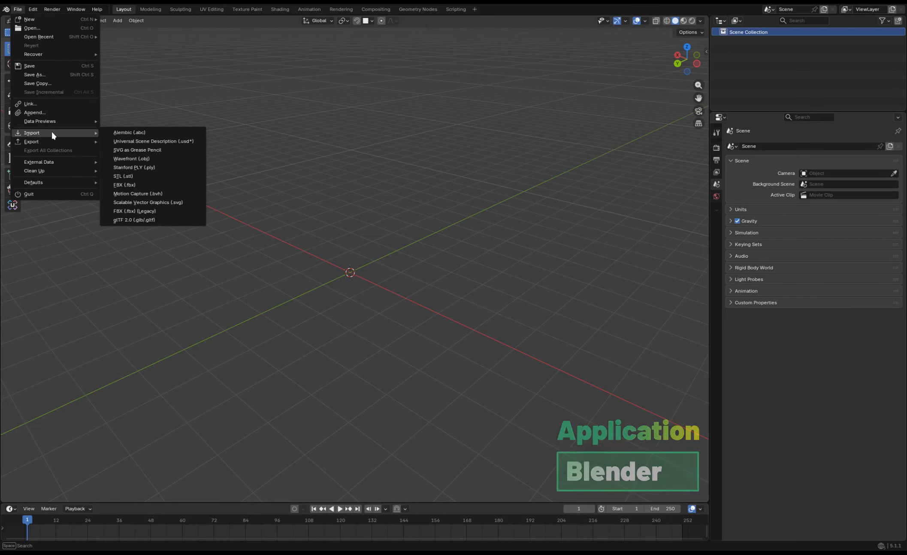
left_click(150, 203)
left_click_drag(148, 210, 164, 75)
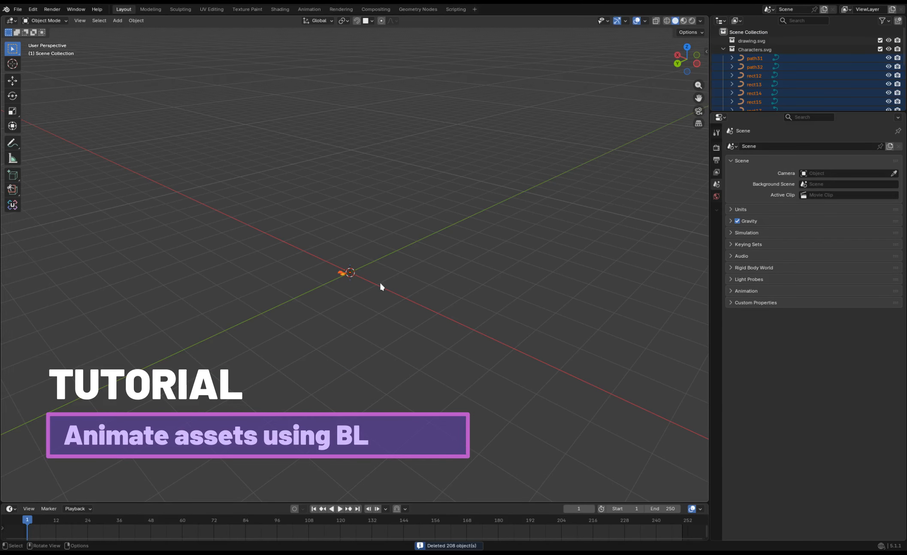
key("s")
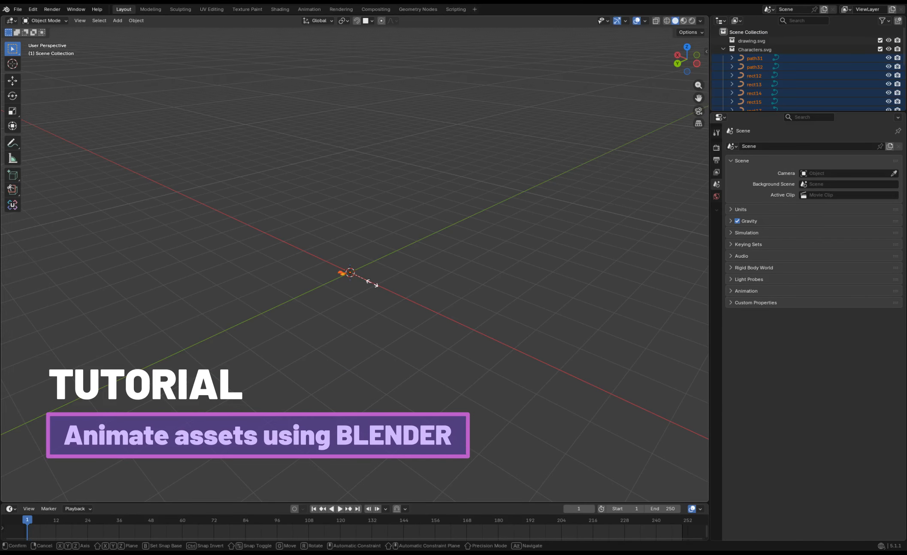
left_click(129, 306)
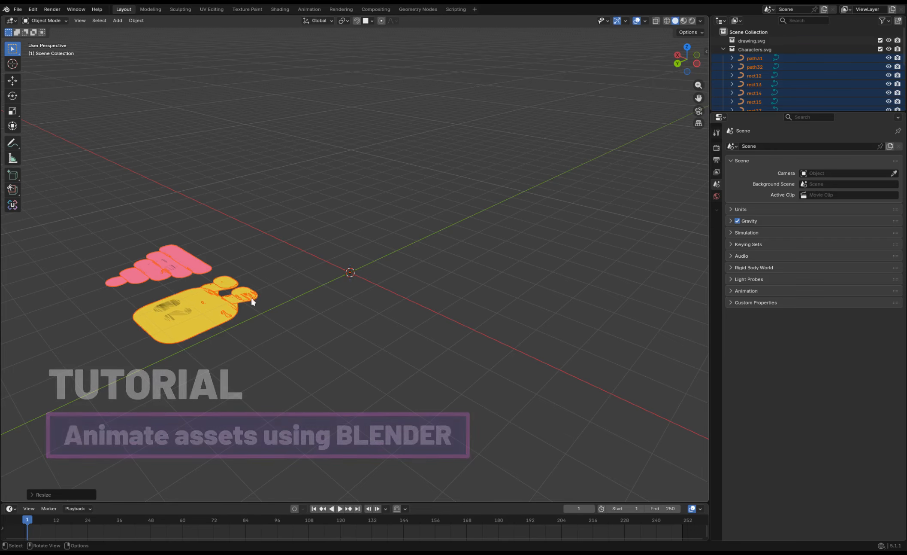
Show the characters in wireframe, select all their parts and set each origin to Center of Mass (Surface).
left_click_drag(687, 60, 633, 67)
left_click_drag(699, 98, 480, 58)
left_click_drag(477, 173, 467, 171)
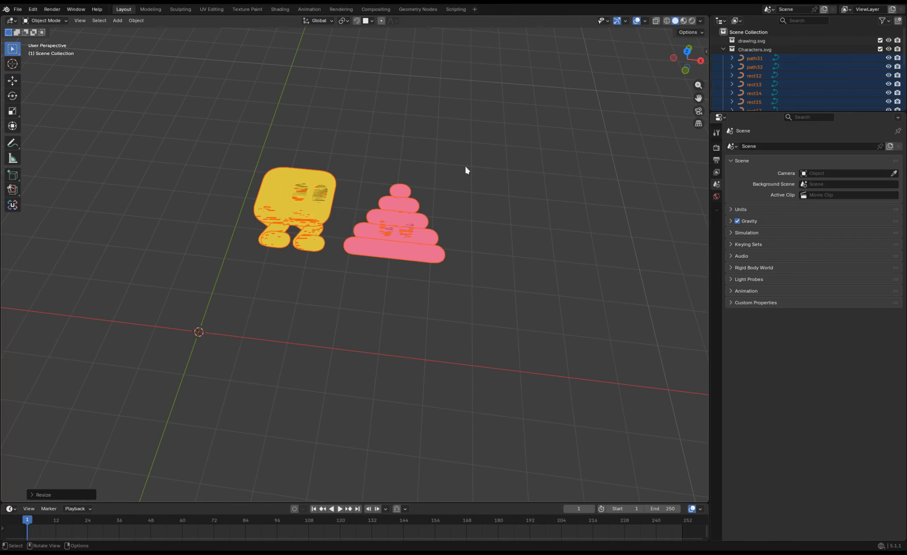
right_click(315, 219)
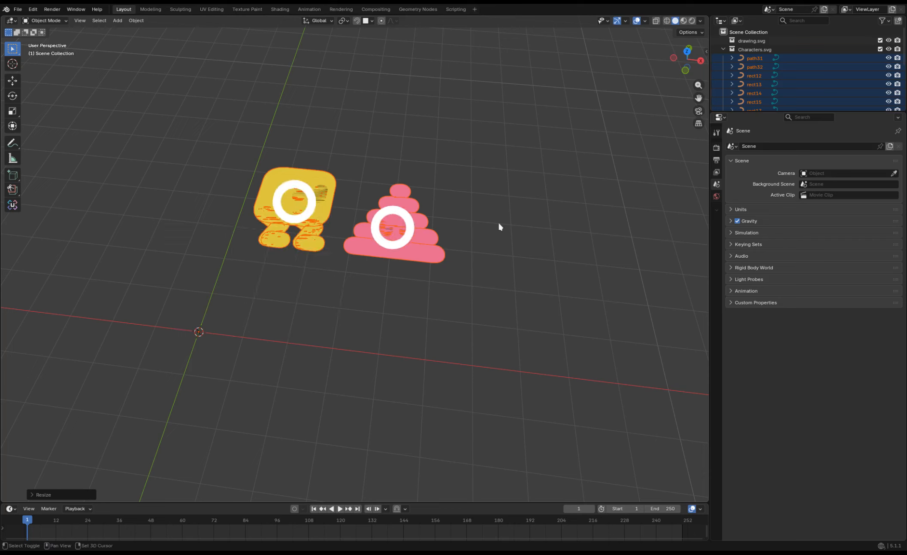
key("shift+z")
left_click(463, 261)
left_click_drag(479, 289, 203, 125)
left_click(332, 207, "shift")
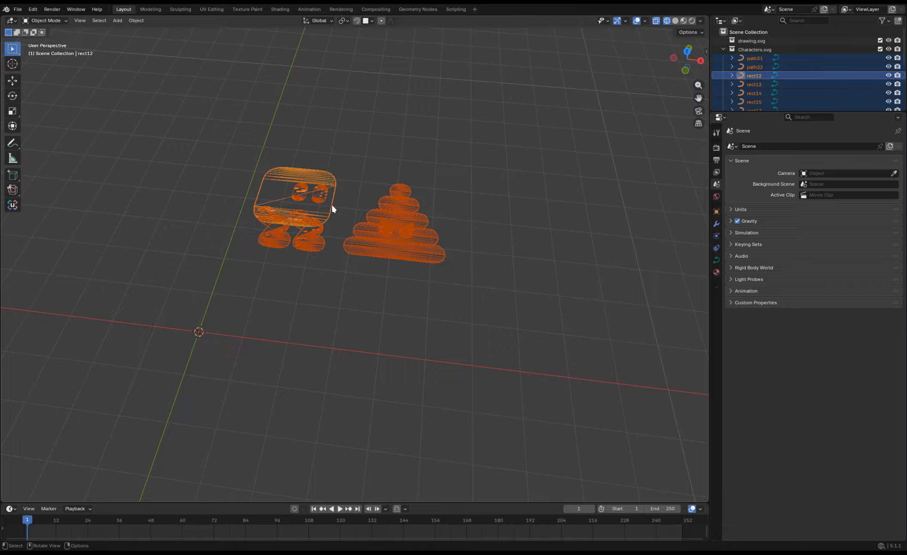
right_click(333, 208)
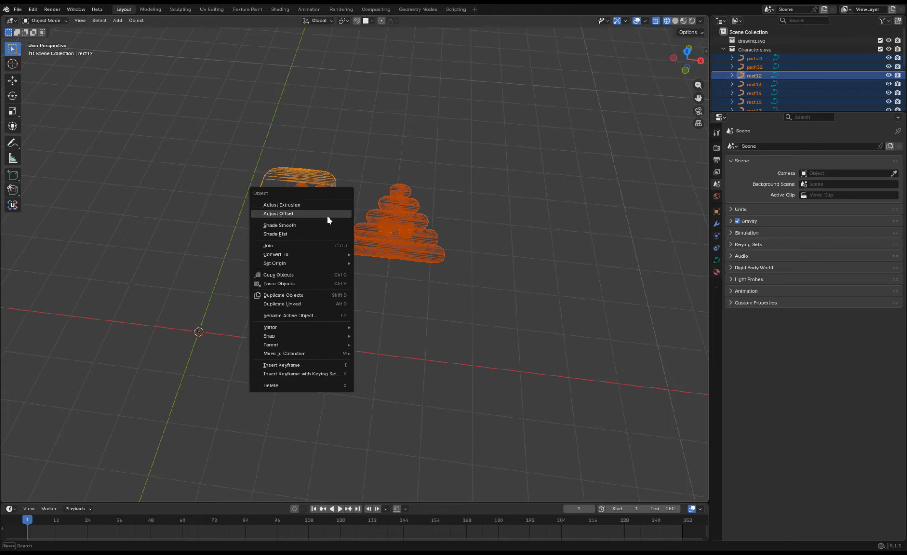
mouse_move(316, 264)
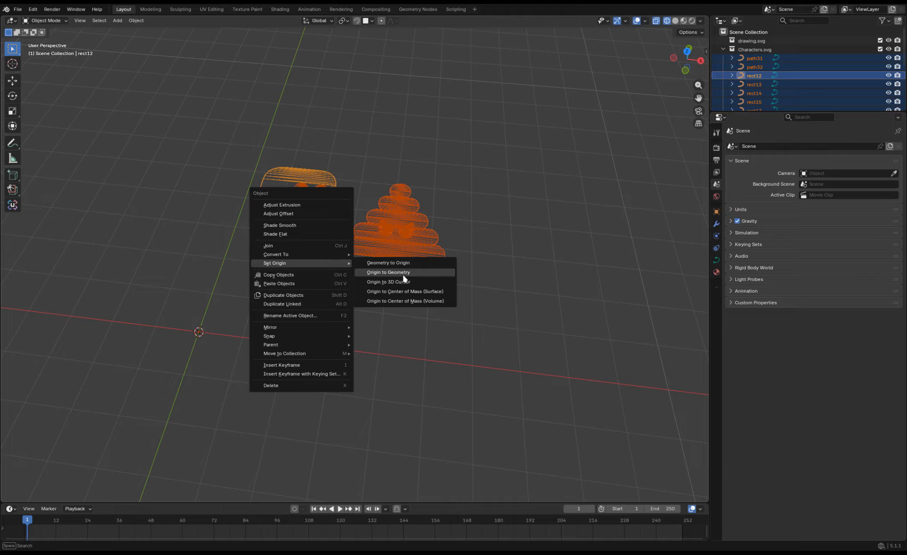
left_click(411, 290)
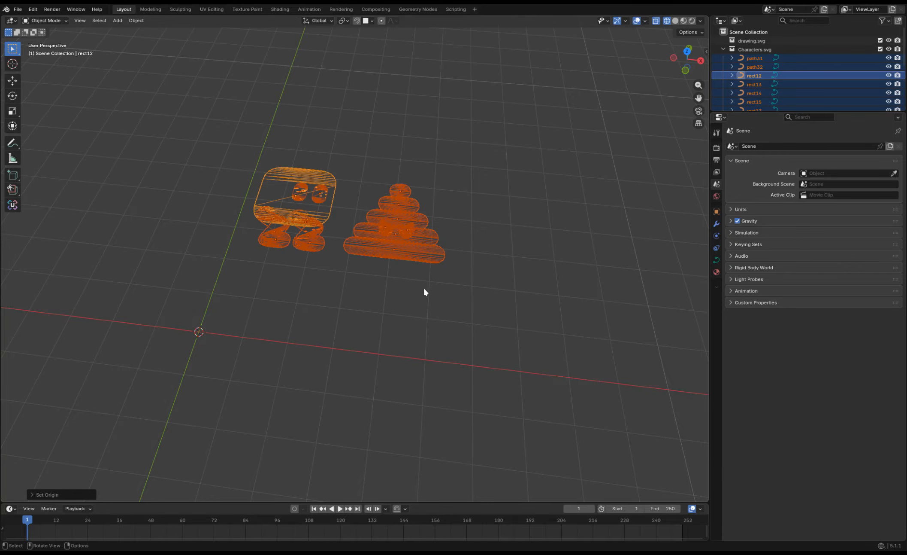
Move both characters in top view so they stand on either side of the world origin.
left_click(687, 51)
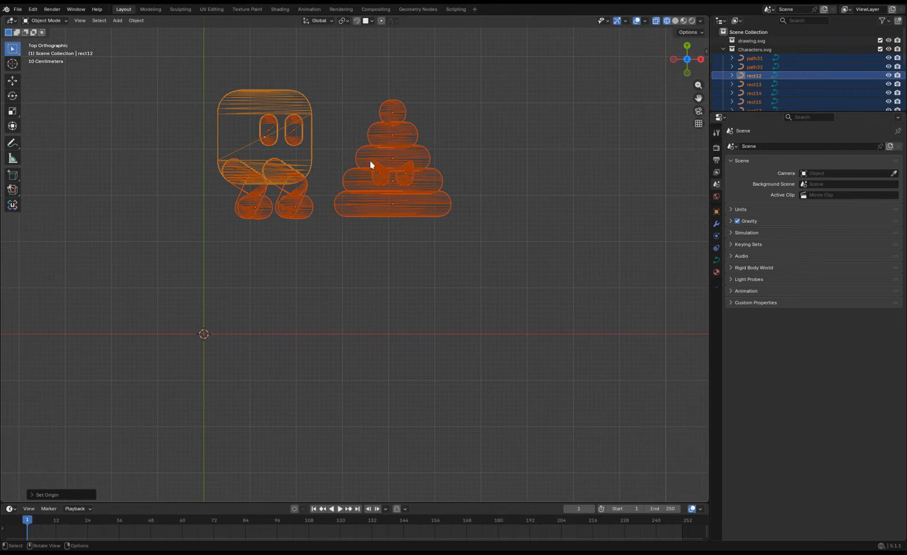
key("g")
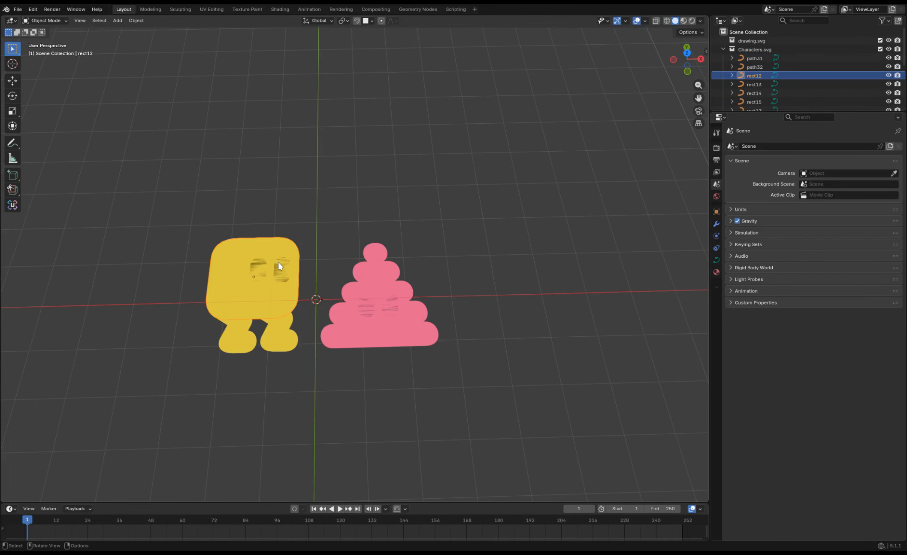
left_click(280, 265)
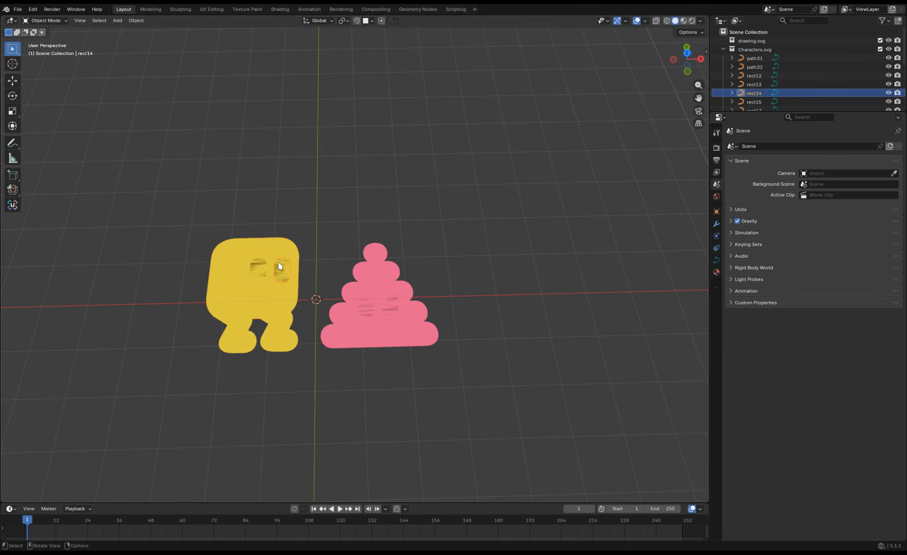
Select only the yellow character's two eyes and raise them about 0.03 m along the Z axis above the body.
left_click(267, 267, "shift")
left_click(266, 267, "shift")
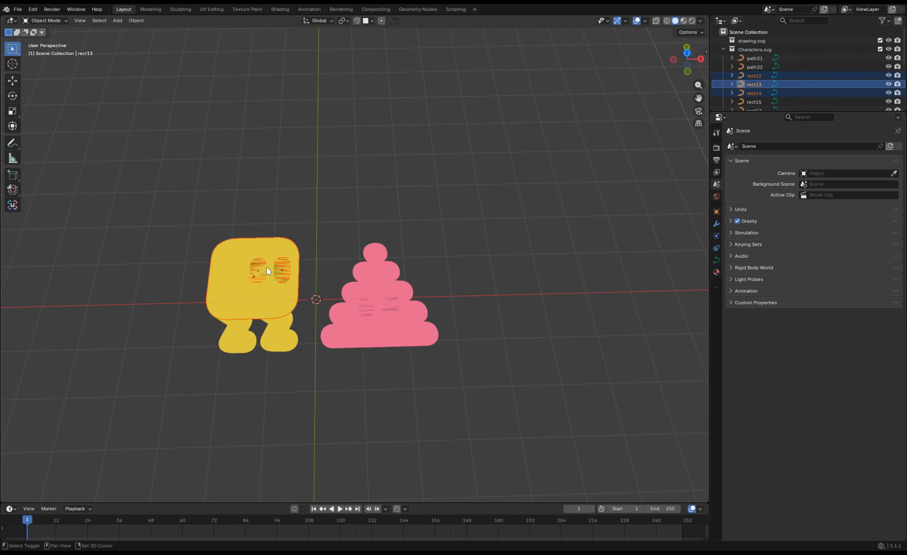
left_click(228, 268, "shift")
left_click(228, 268, "shift")
left_click(228, 269, "shift")
left_click(228, 268, "shift")
key("g")
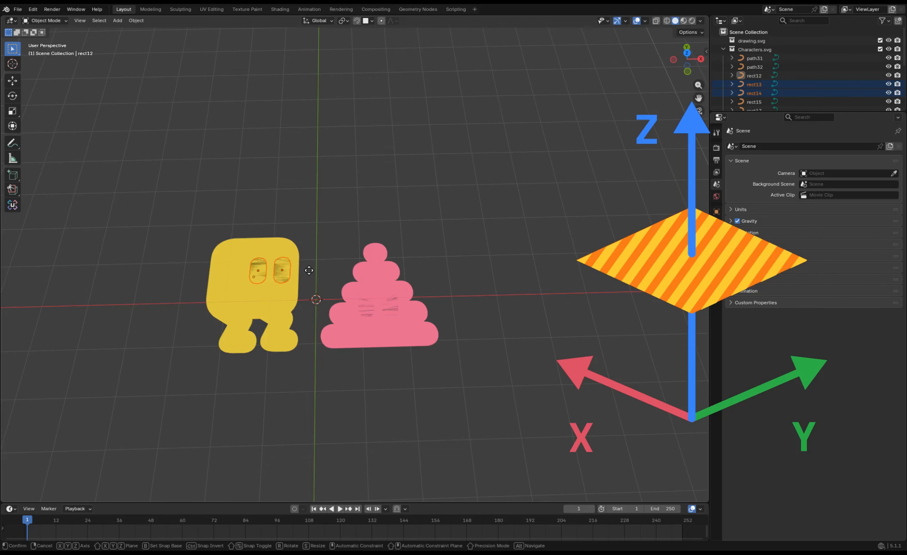
key("z")
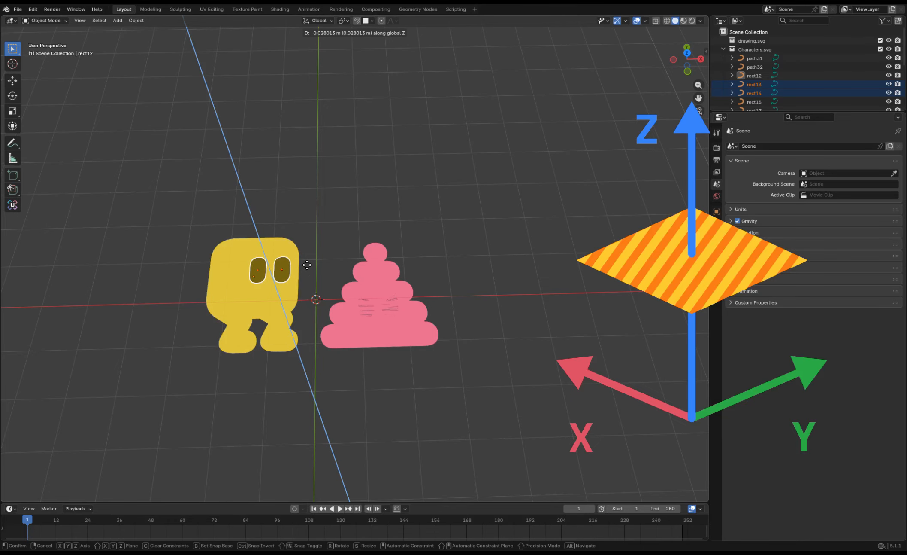
left_click(306, 267)
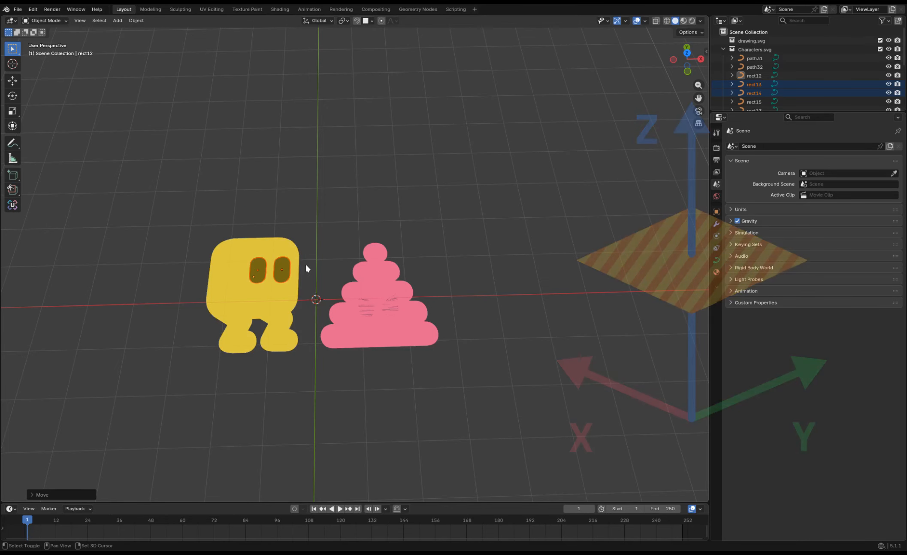
Raise the pink character's two eyes slightly along the Z axis above its body, then clear the selection.
left_click(386, 314)
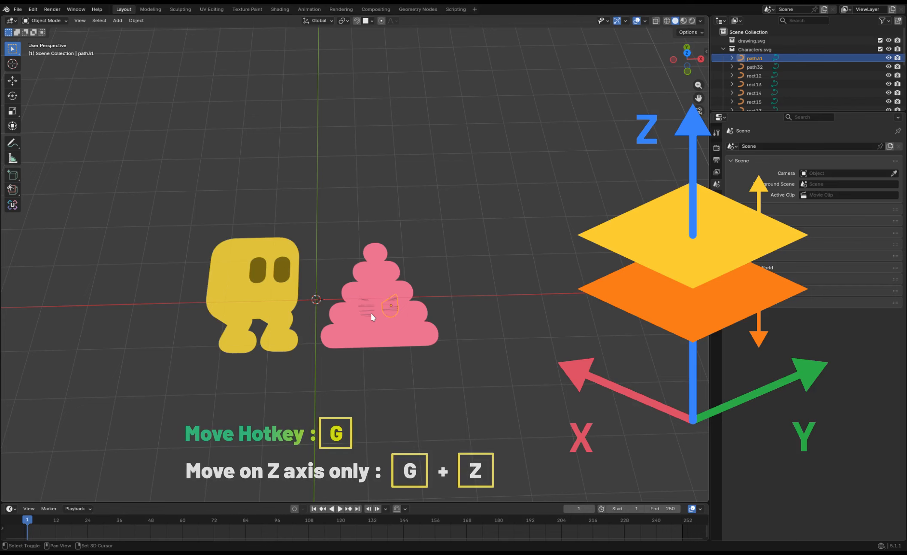
left_click(370, 312, "shift")
key("g")
key("z")
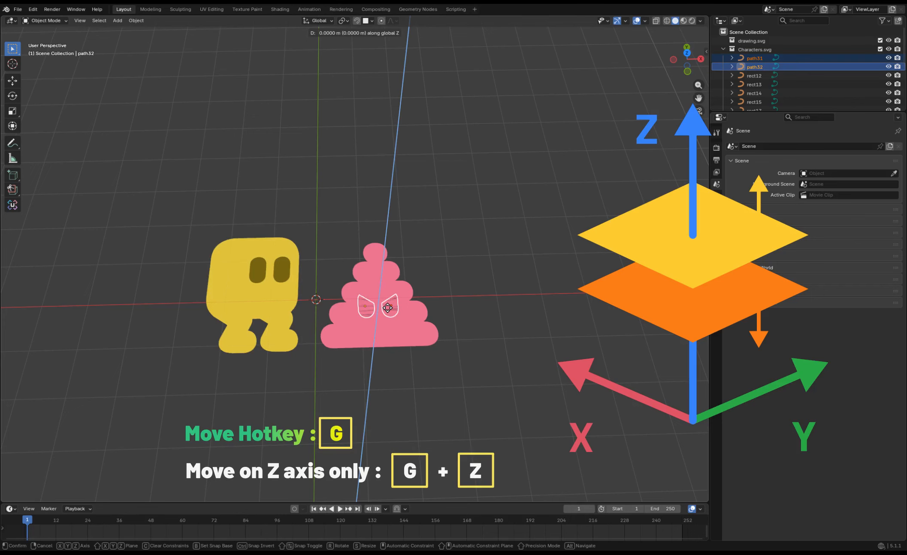
left_click(385, 305)
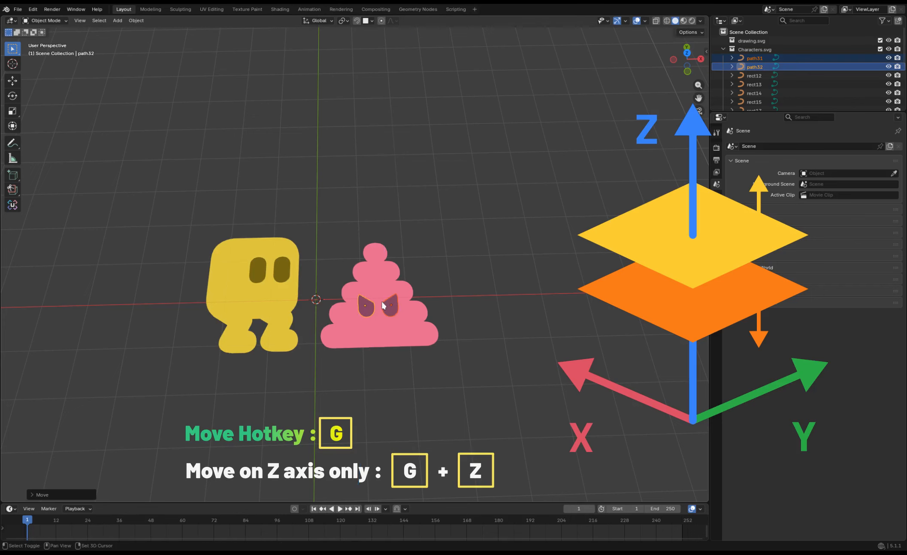
left_click(515, 311)
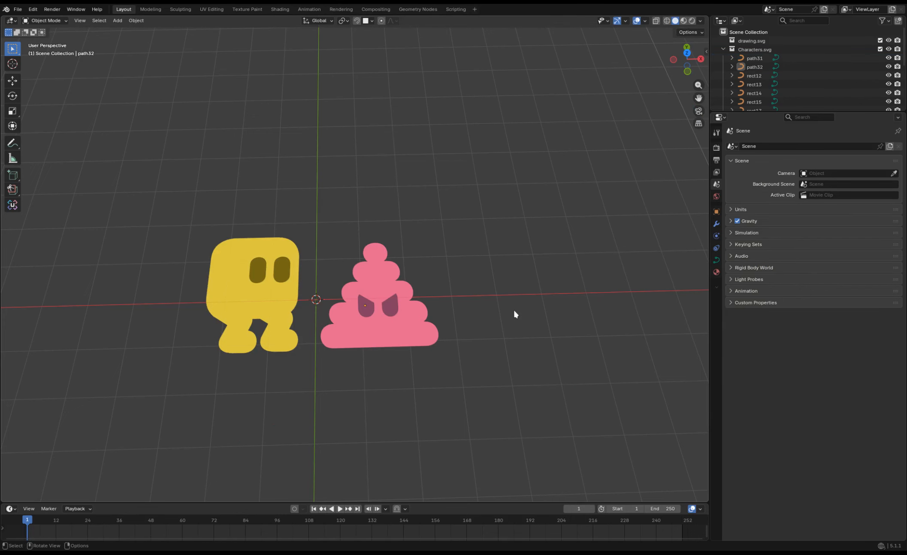
Select every part of the pink character from the top view and isolate it in local view.
left_click(683, 52)
left_click_drag(487, 377, 313, 203)
left_click_drag(699, 98, 629, 26)
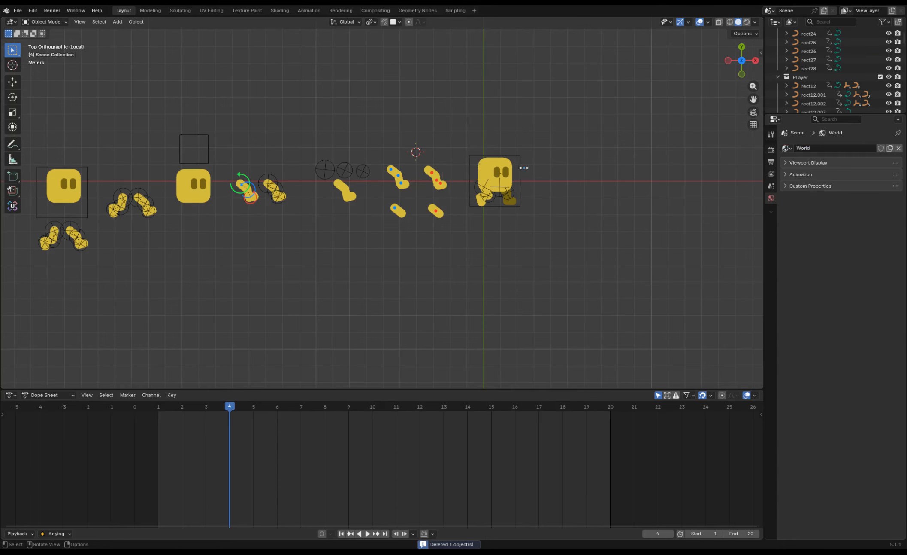
key("KP_Divide")
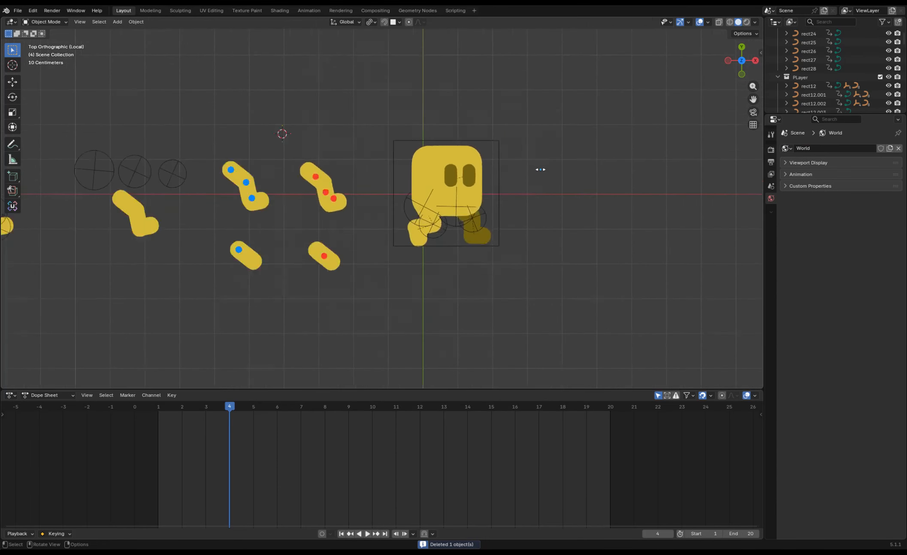
Play back the yellow character's walk animation and stop at frame 11.
left_click_drag(753, 99, 906, 73)
key("space")
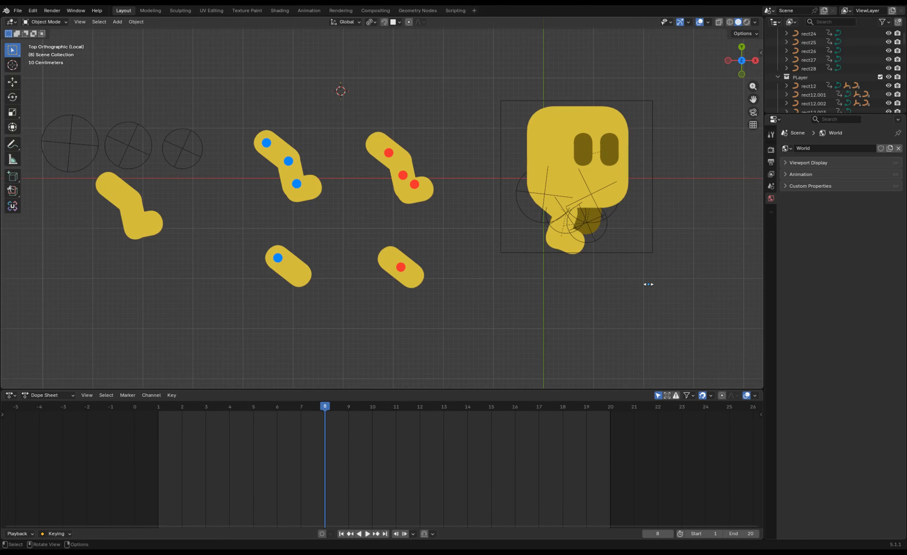
key("space")
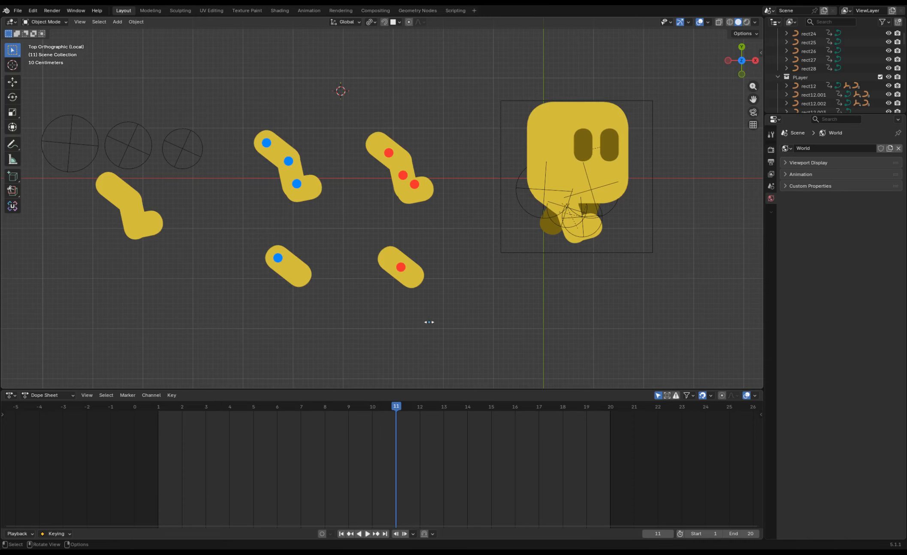
Try rotating the single leg piece marked with a red dot around its centre pivot.
left_click(419, 281)
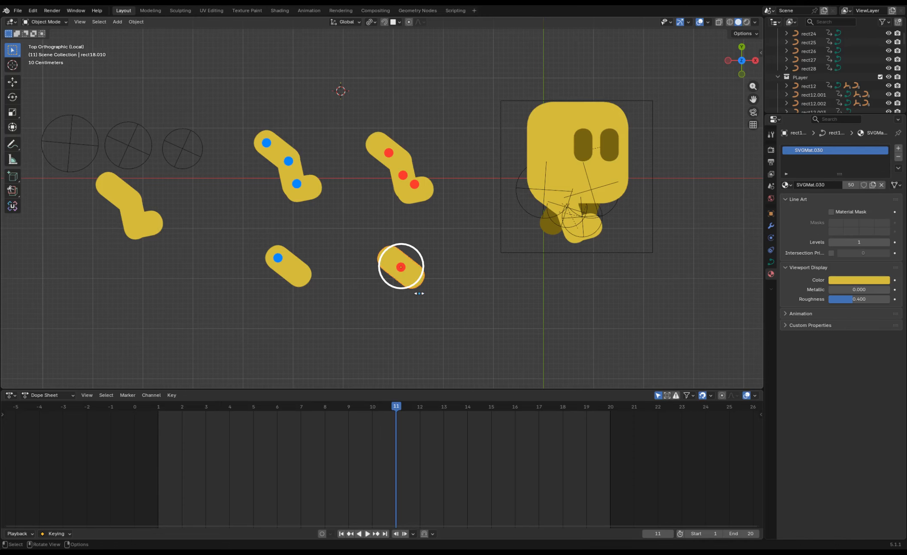
key("r")
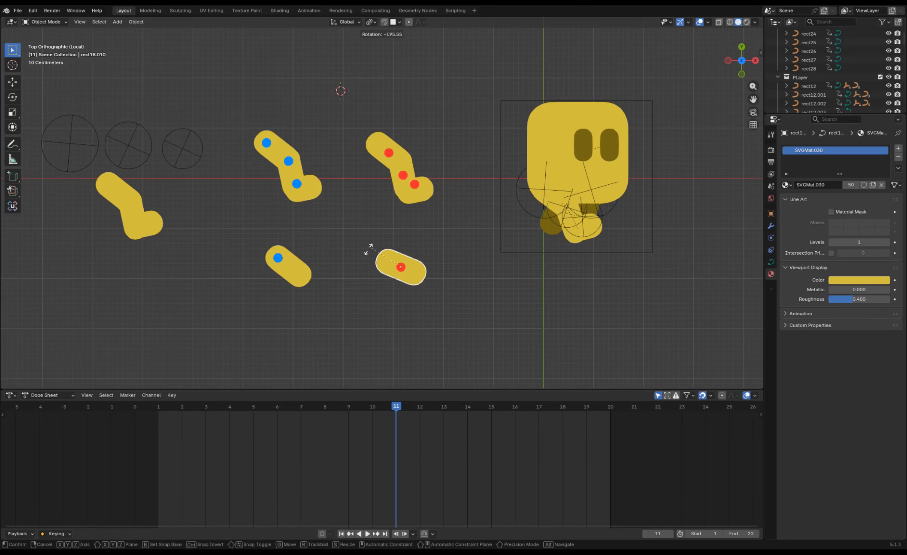
left_click(376, 247)
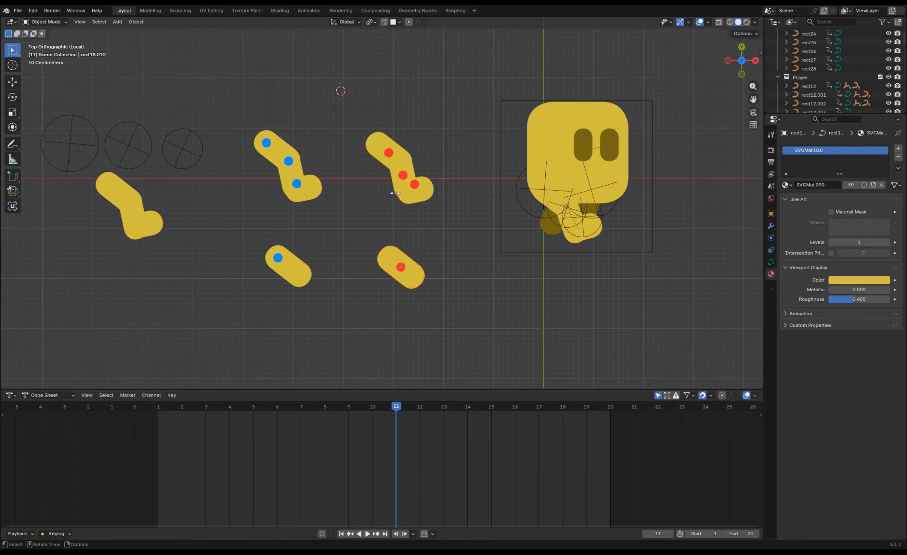
Try rotating the upper, middle and foot segments of the red-marked leg one by one around their centre pivots.
left_click(381, 159)
key("r")
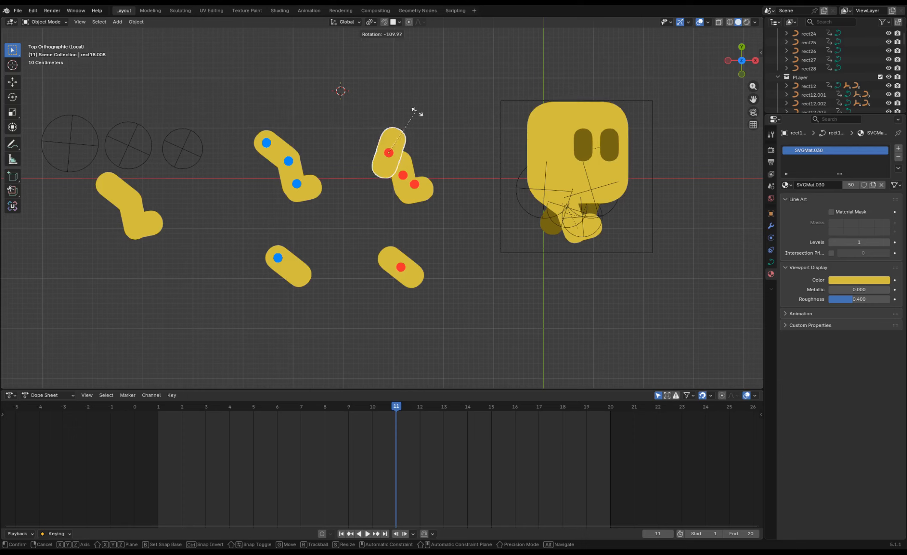
right_click(410, 173)
left_click(410, 173)
key("r")
right_click(419, 160)
left_click(428, 191)
key("r")
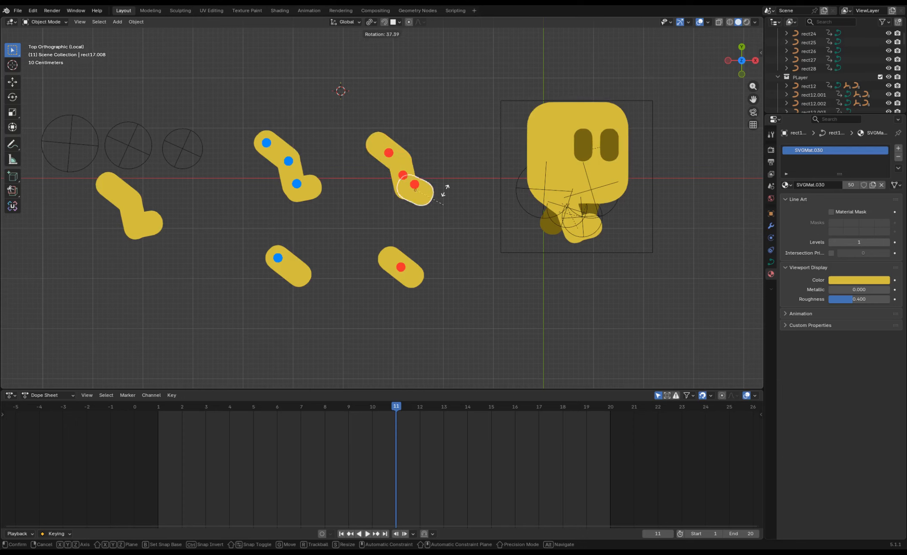
right_click(437, 168)
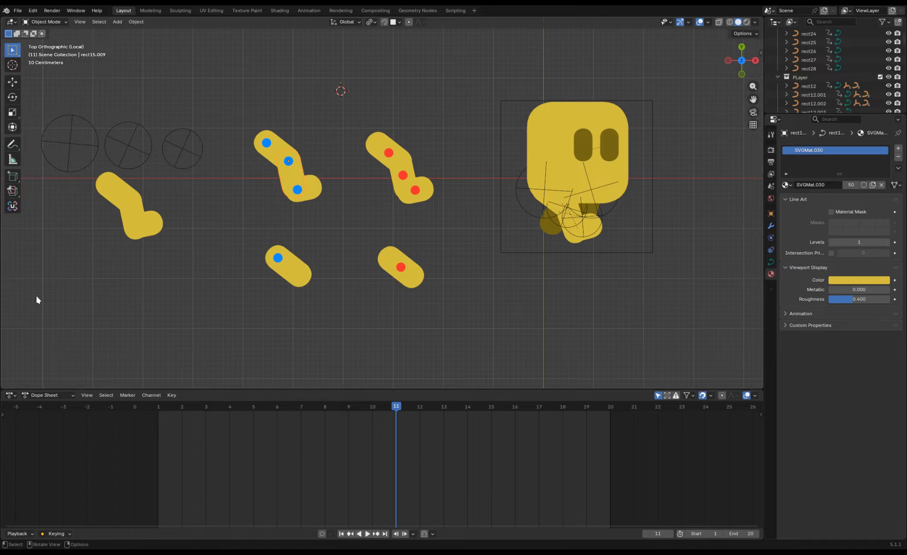
Try rotating the blue-marked leg's upper segment and the single blue-marked piece around their end pivots.
left_click(271, 155)
key("r")
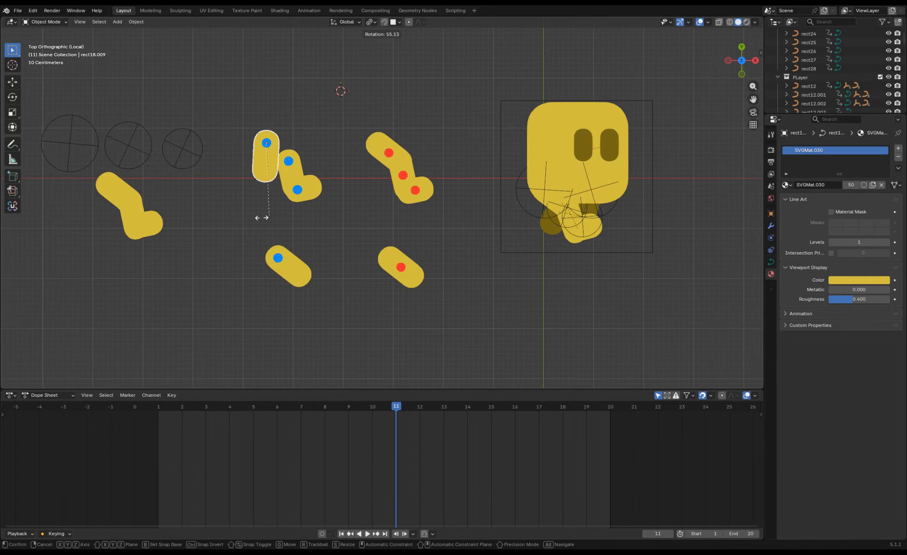
key("Escape")
left_click(278, 257)
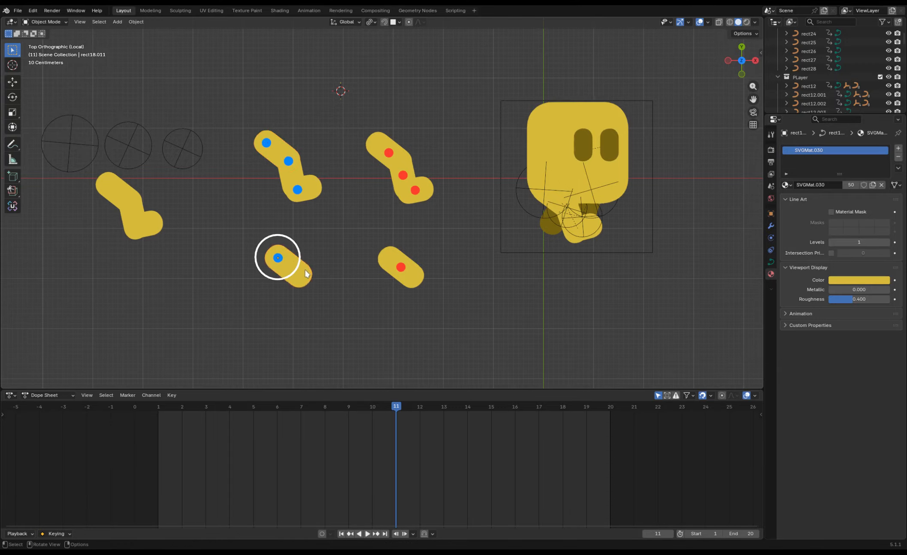
key("r")
key("Escape")
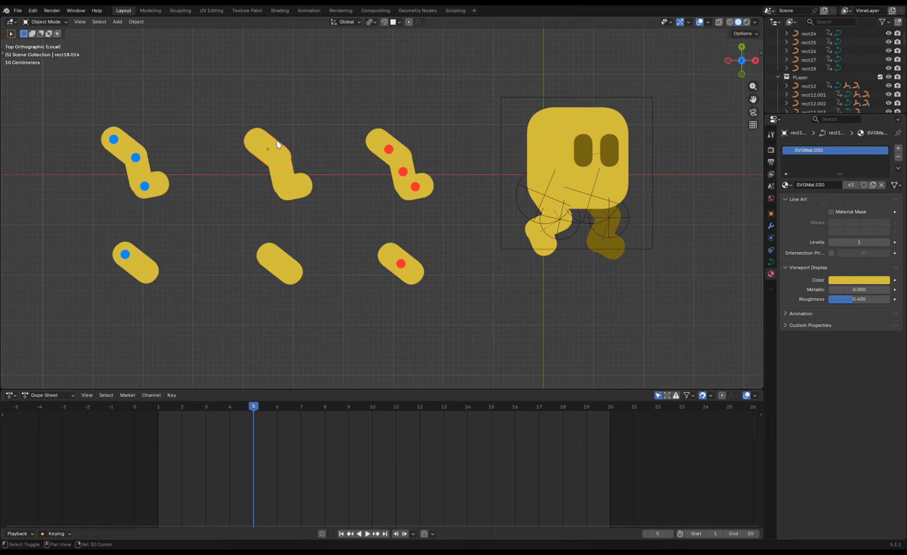
In wireframe display, snap the 3D cursor to the upper-end control points of the unmarked leg's upper segment.
key("shift+z")
scroll(380, 112, "up", 3)
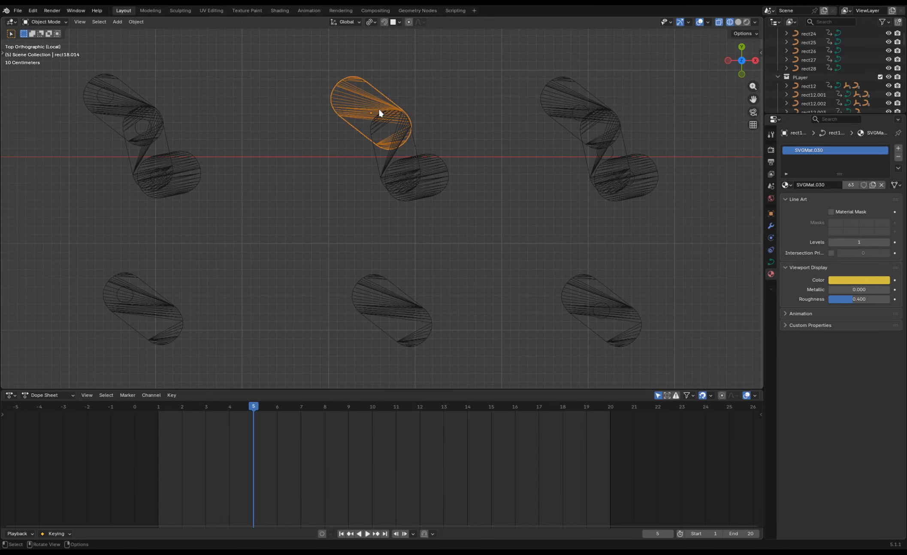
key("Tab")
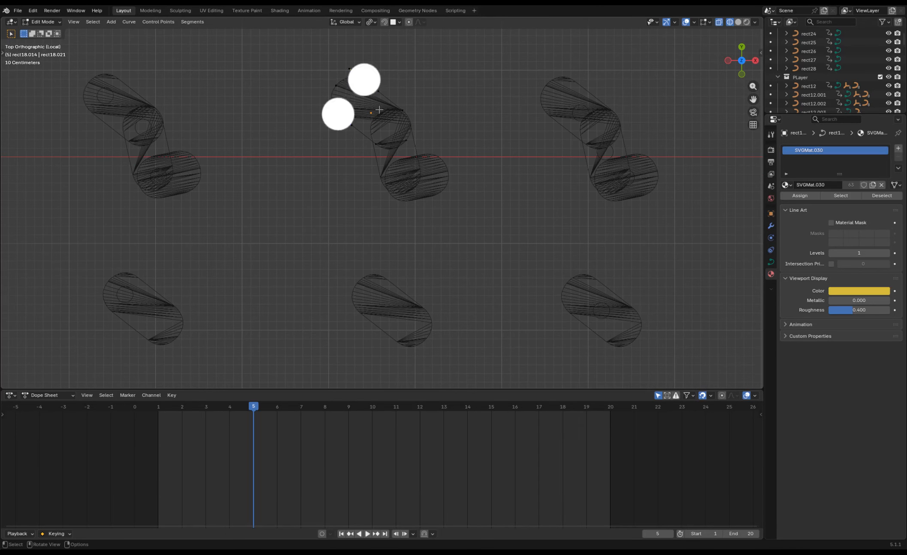
left_click(339, 115, "shift")
key("shift+s")
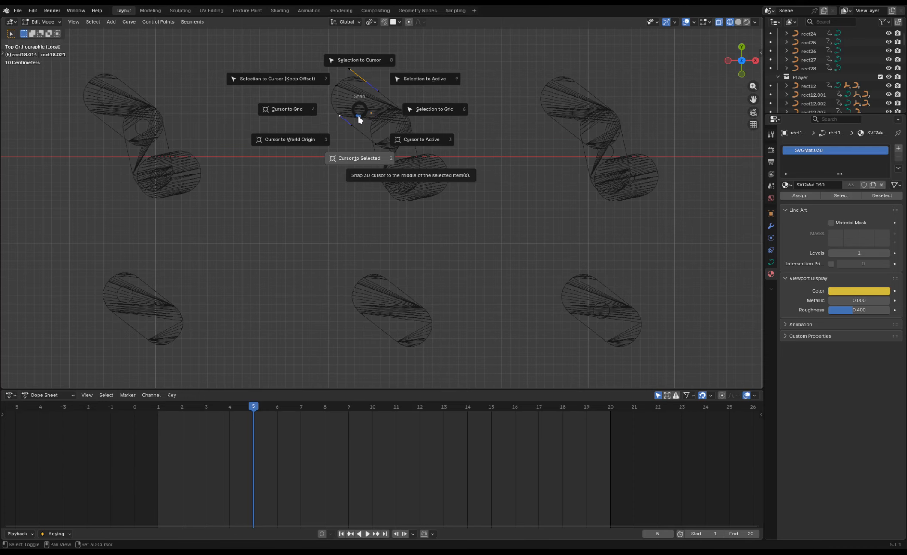
left_click(356, 163)
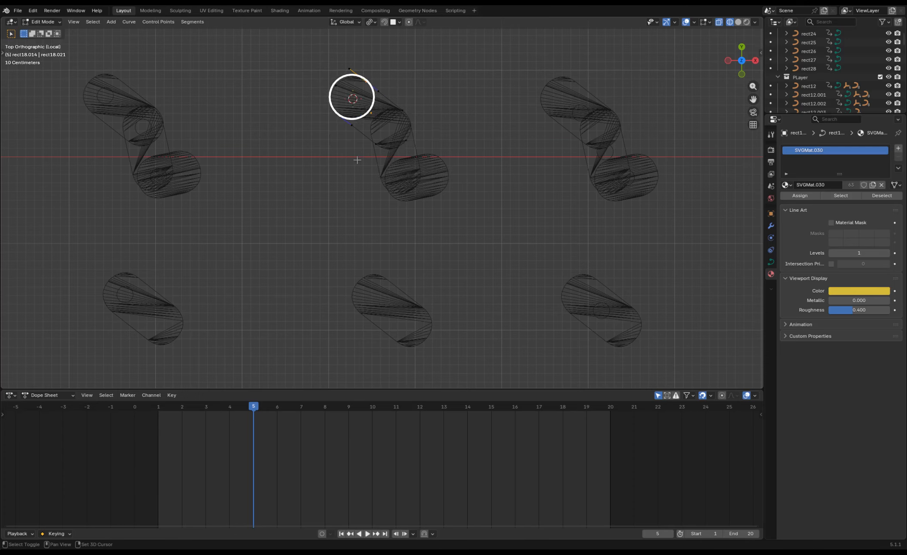
key("Tab")
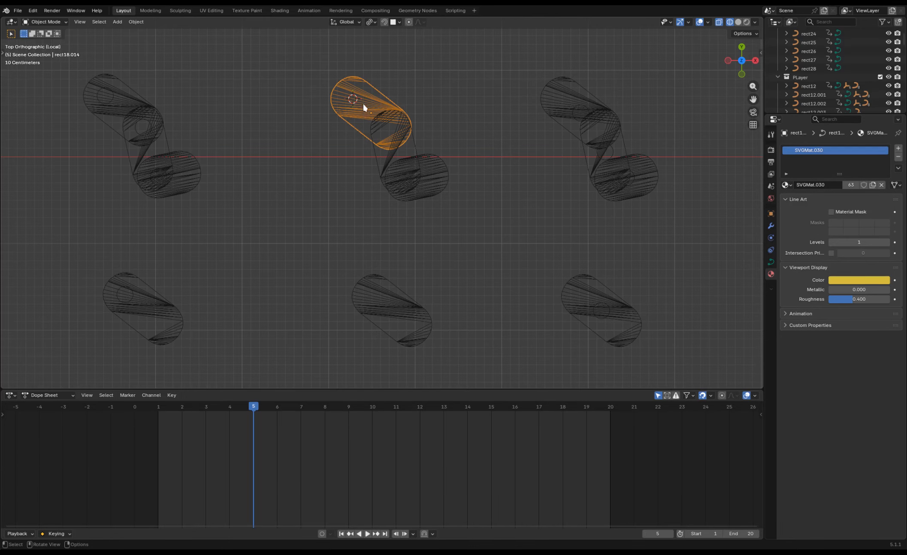
Set the upper segment's origin to the 3D cursor and try rotating the segment about that pivot.
right_click(353, 102)
mouse_move(355, 102)
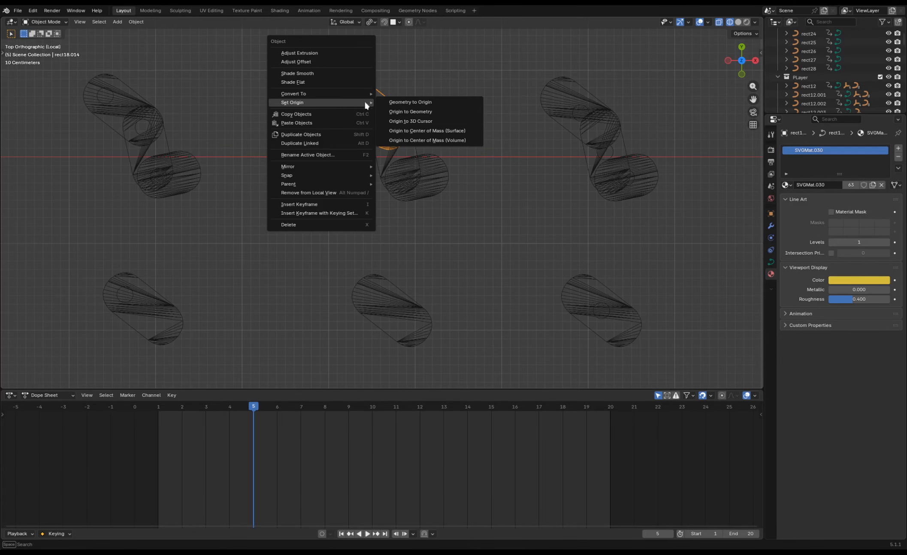
left_click(414, 121)
left_click(418, 95)
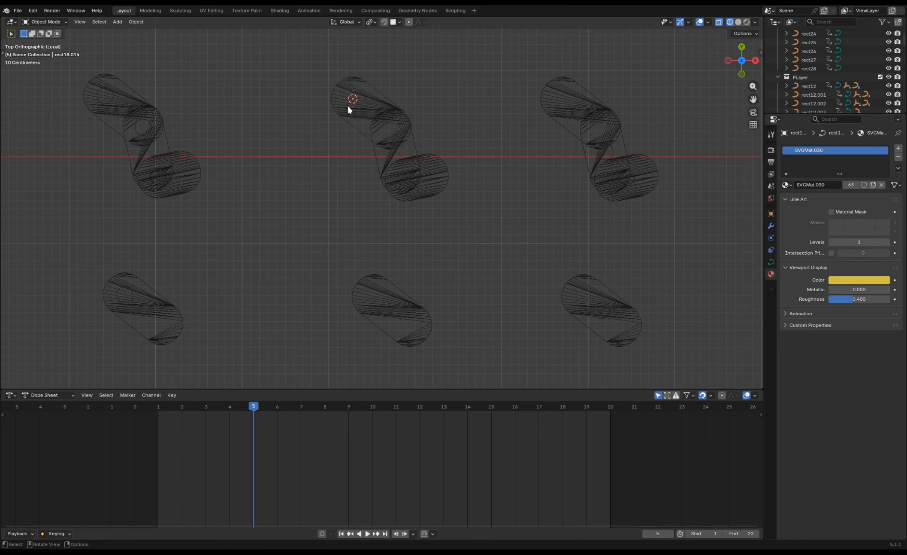
key("r")
right_click(398, 143)
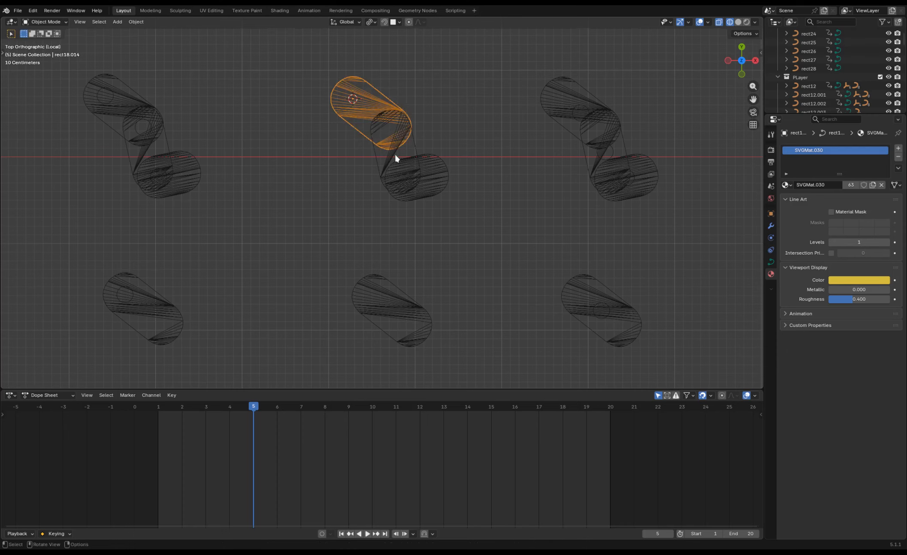
Move the middle segment's origin to its upper end using the 3D cursor and try rotating it.
left_click(382, 159)
key("r")
right_click(417, 142)
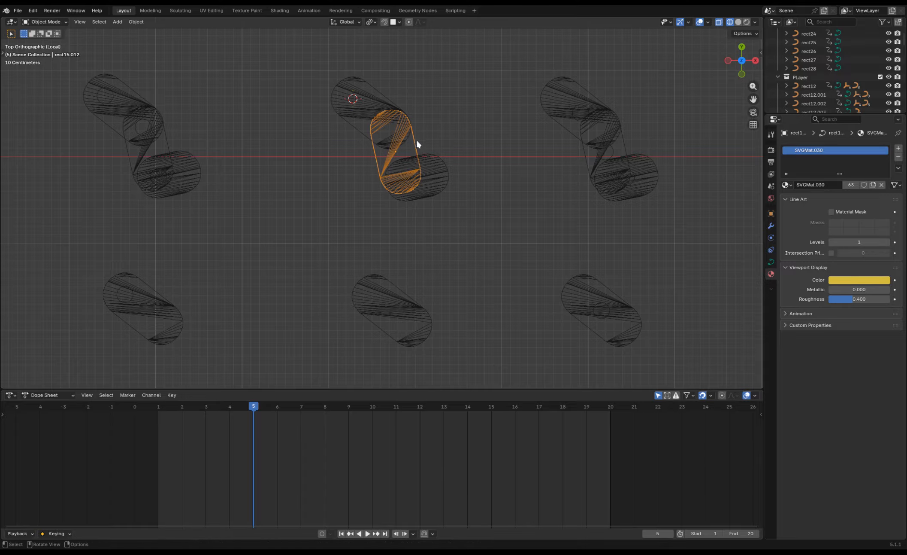
key("Tab")
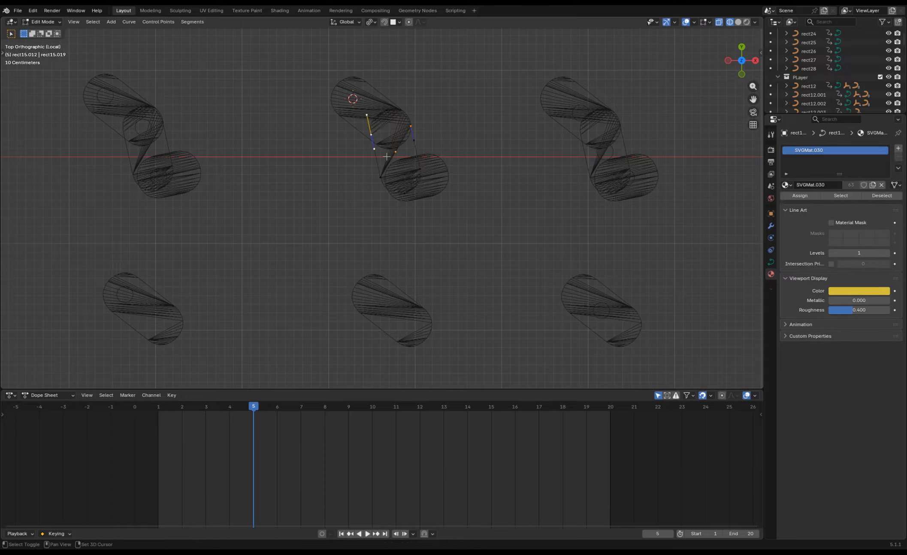
key("shift+s")
key("Tab")
right_click(407, 142)
left_click(461, 163)
key("r")
right_click(433, 174)
Move the foot segment's origin to its ankle end using the 3D cursor and return to solid display.
left_click(425, 199)
key("Tab")
key("shift+s")
key("Tab")
right_click(422, 186)
left_click(475, 206)
key("shift+z")
left_click(186, 176)
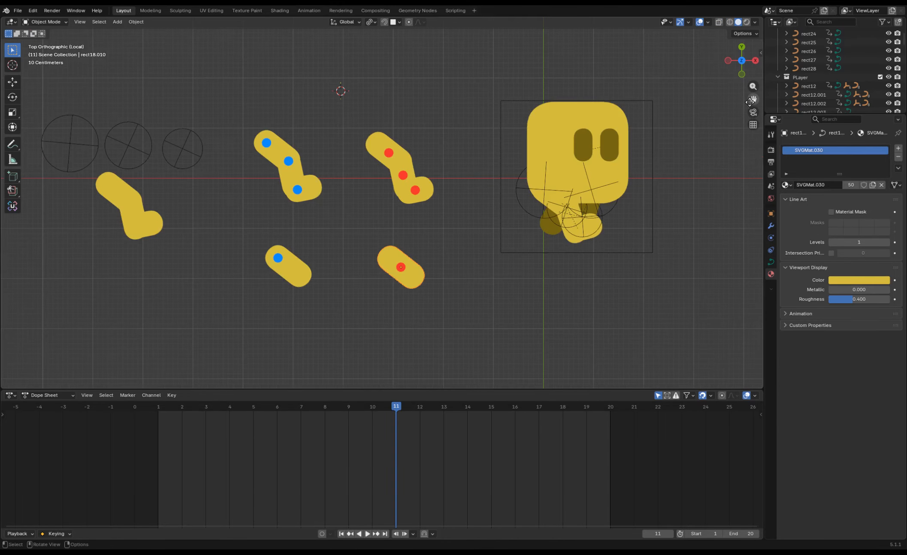
Try rotating the upper segment of the plain leg beside the empties about its end pivot.
middle_click_drag(382, 206, 552, 206, "shift")
middle_click_drag(381, 169, 461, 195, "shift")
left_click(365, 209)
key("r")
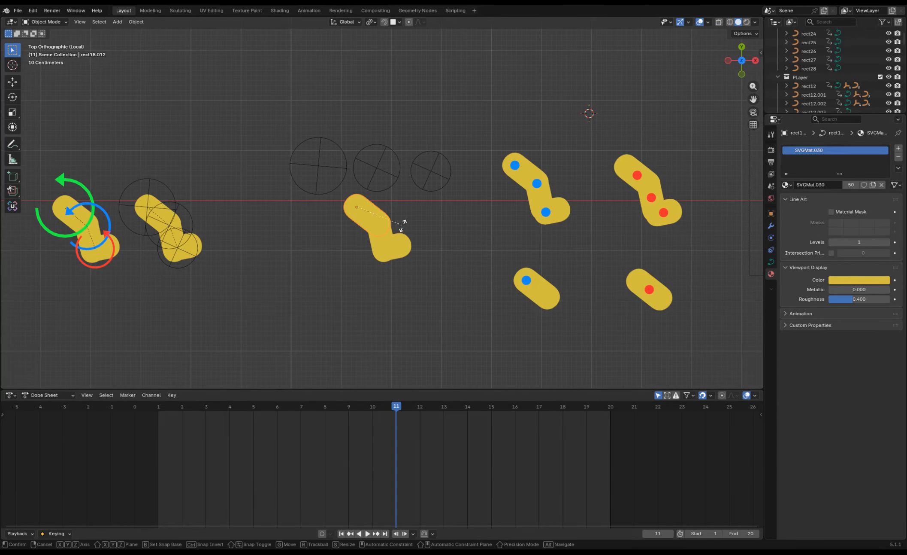
right_click(371, 251)
Delete the circular empties floating above the plain leg.
left_click(334, 190)
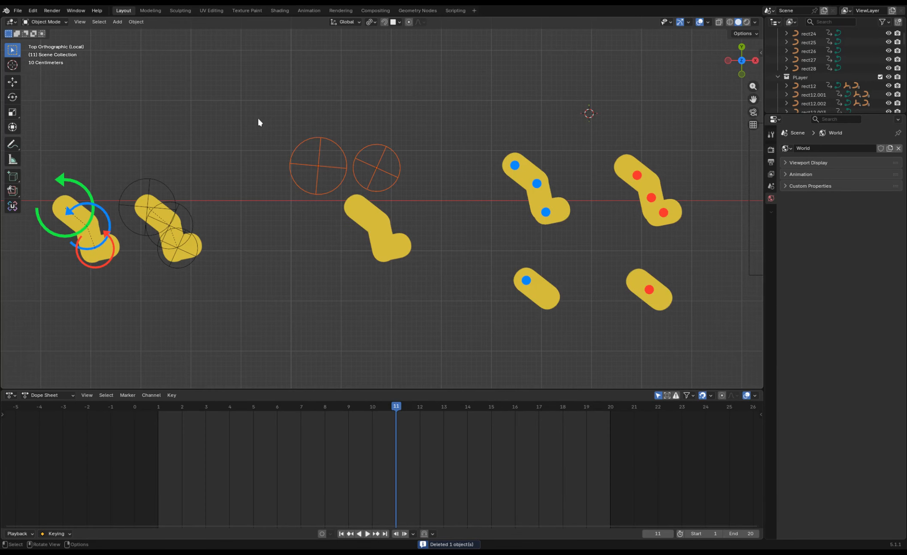
key("Delete")
right_click(340, 156)
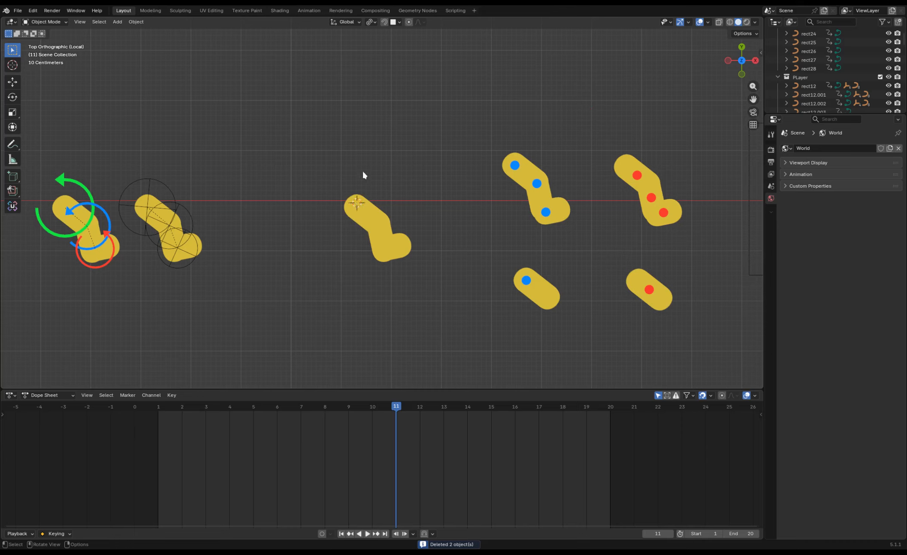
Select the plain leg's upper segment and snap the 3D cursor to its pivot.
left_click(361, 208)
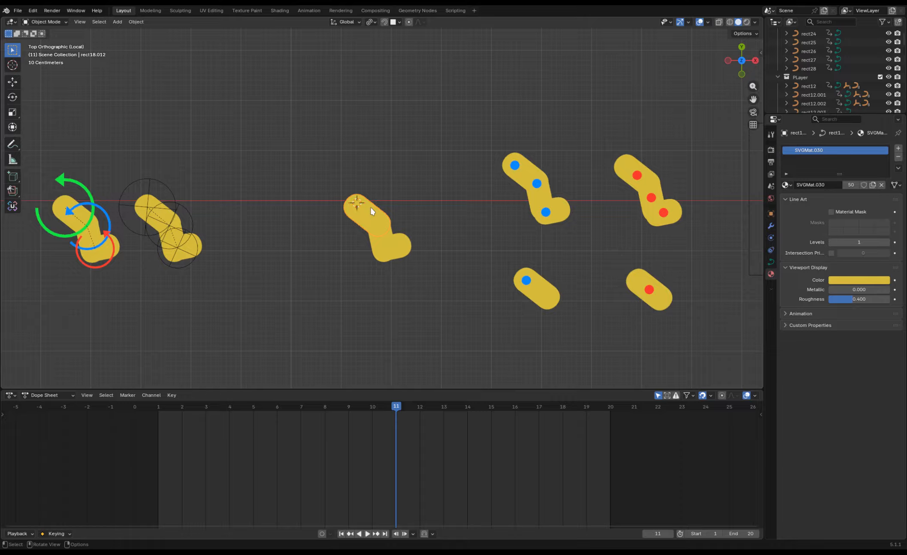
right_click(413, 164, "shift")
key("KP_Decimal")
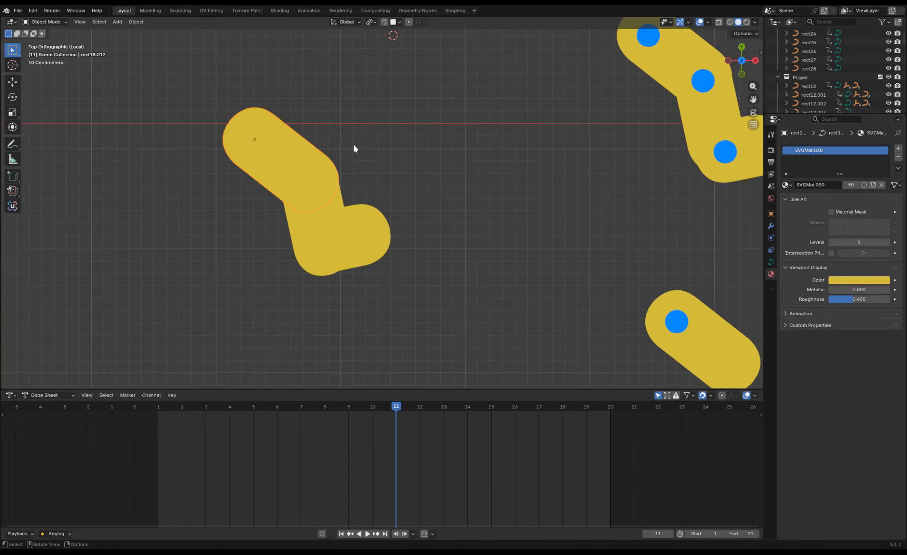
key("shift+a")
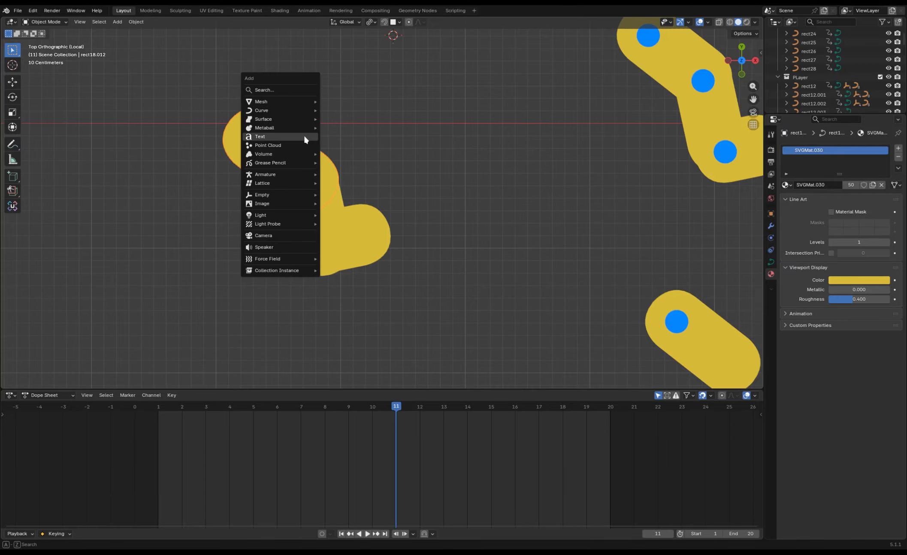
key("shift+s")
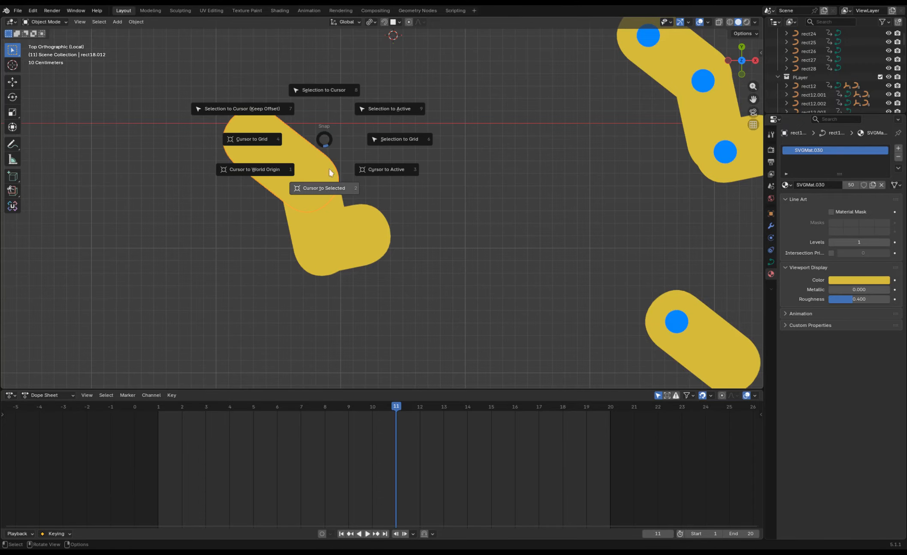
left_click(328, 187)
In wireframe display, add a Sphere empty at the upper segment's pivot and scale it to about 0.51.
key("shift+z")
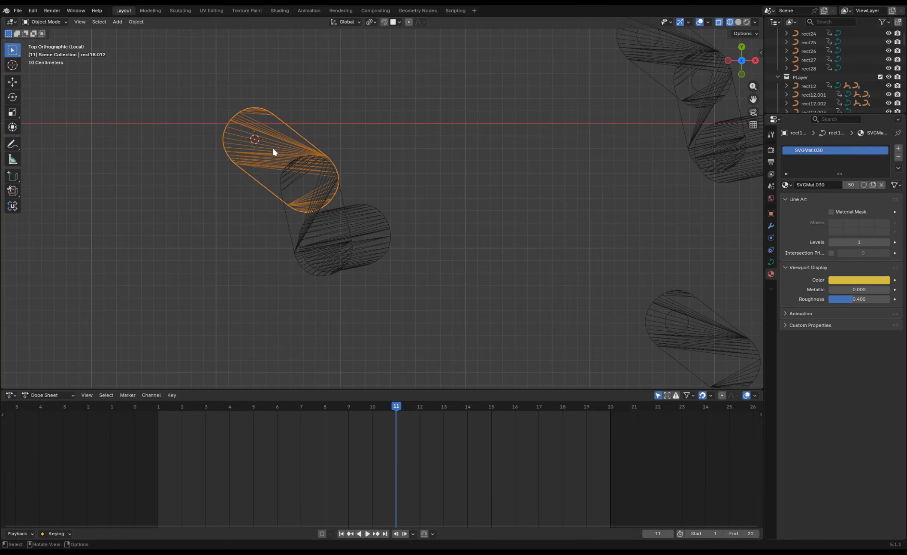
key("shift+a")
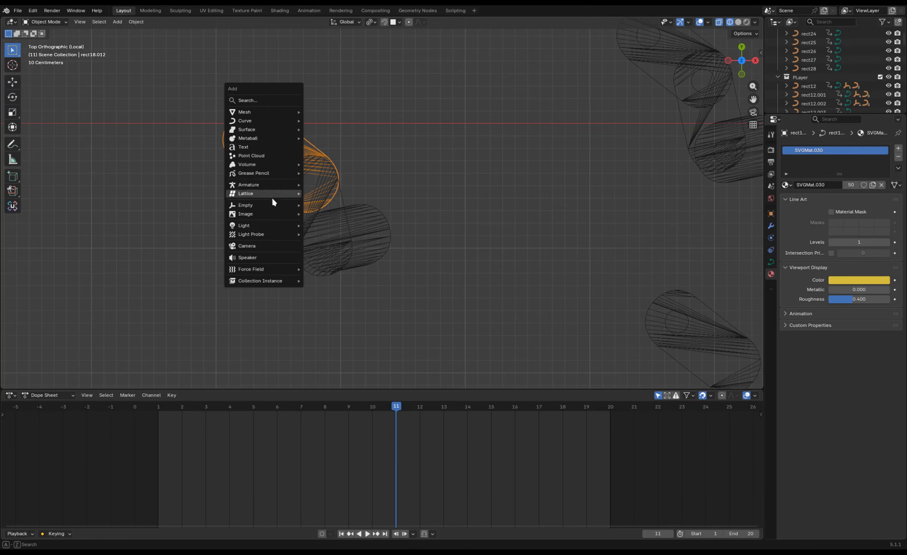
mouse_move(274, 205)
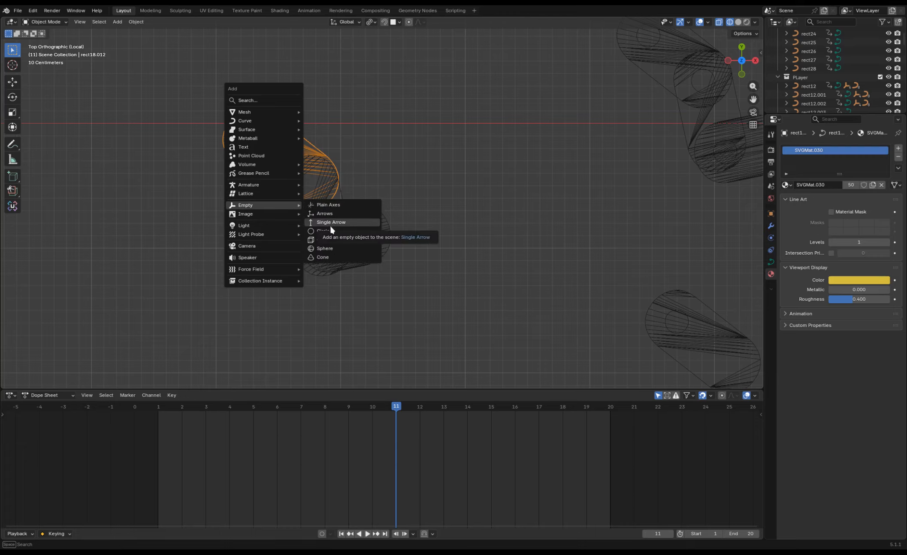
left_click(329, 249)
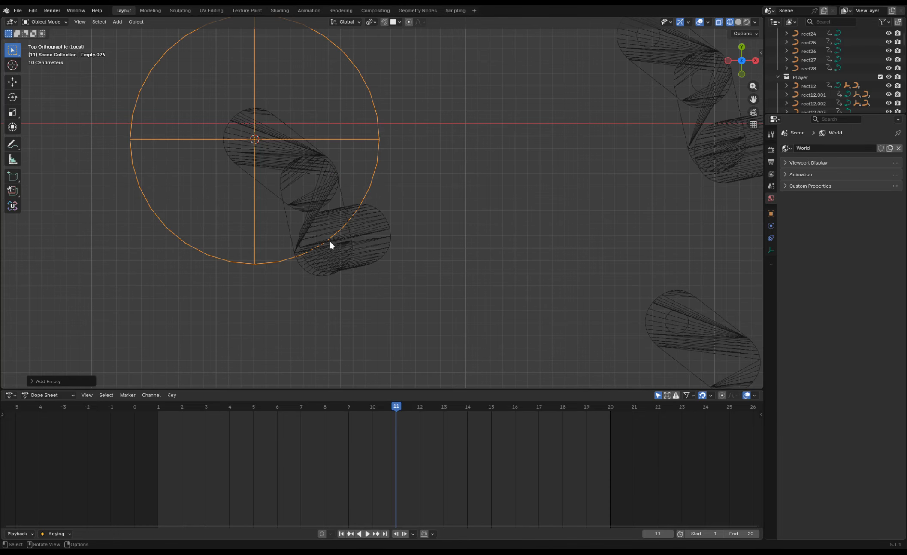
key("s")
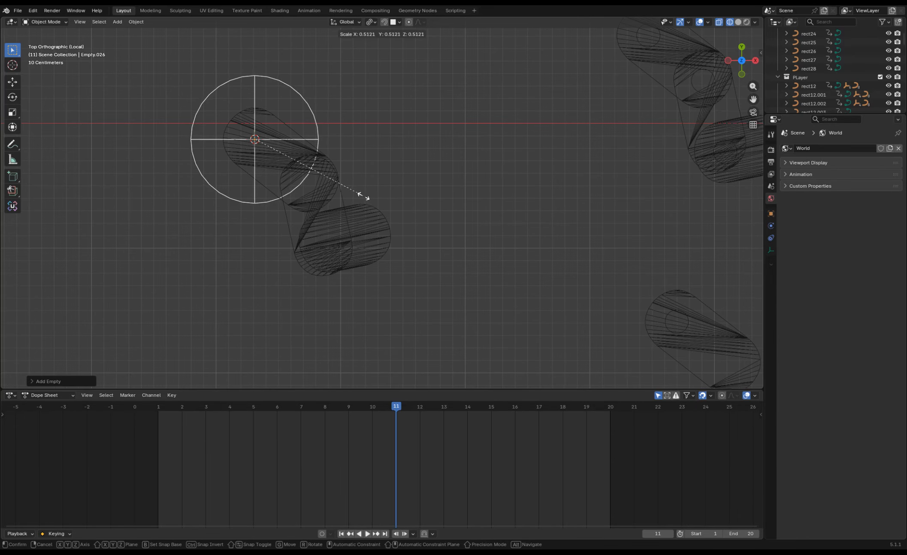
left_click(364, 196)
Parent the upper leg segment to its sphere empty with Object (Keep Transform).
left_click(280, 164)
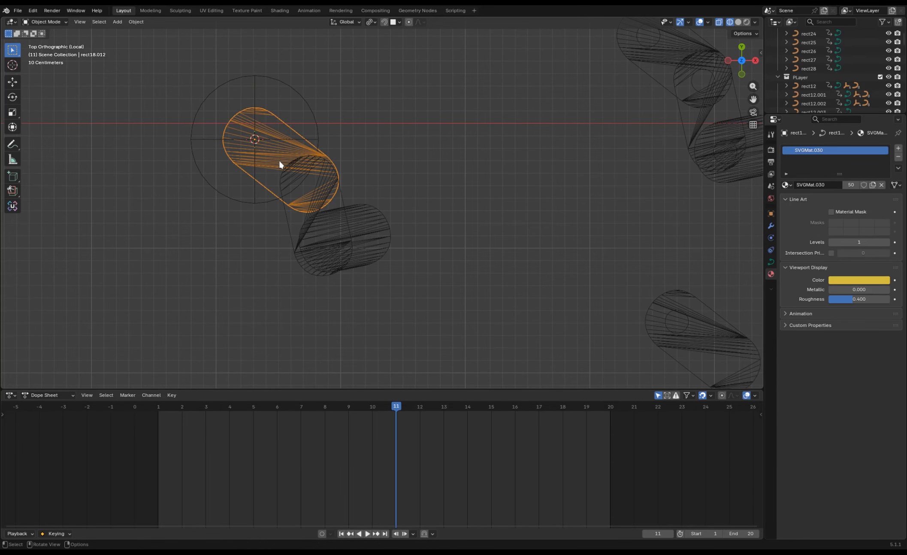
left_click(316, 118, "shift")
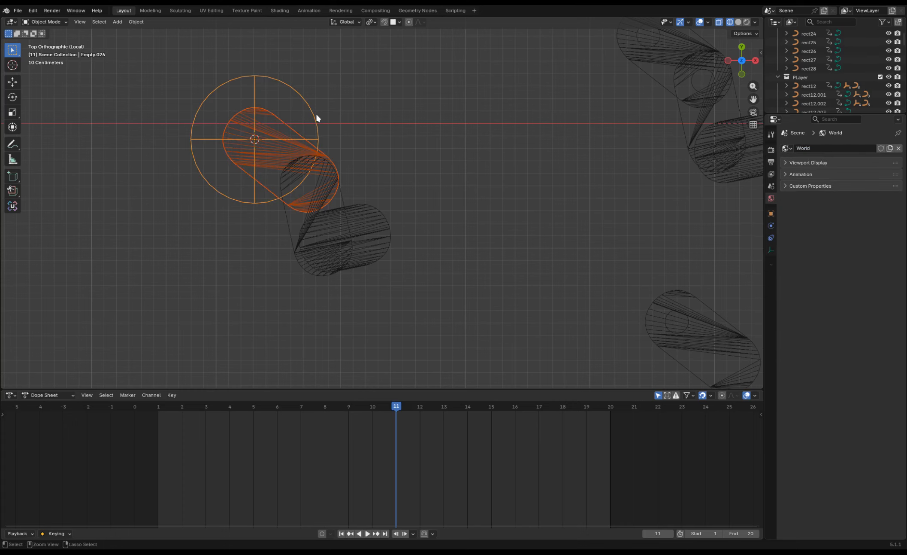
key("ctrl+p")
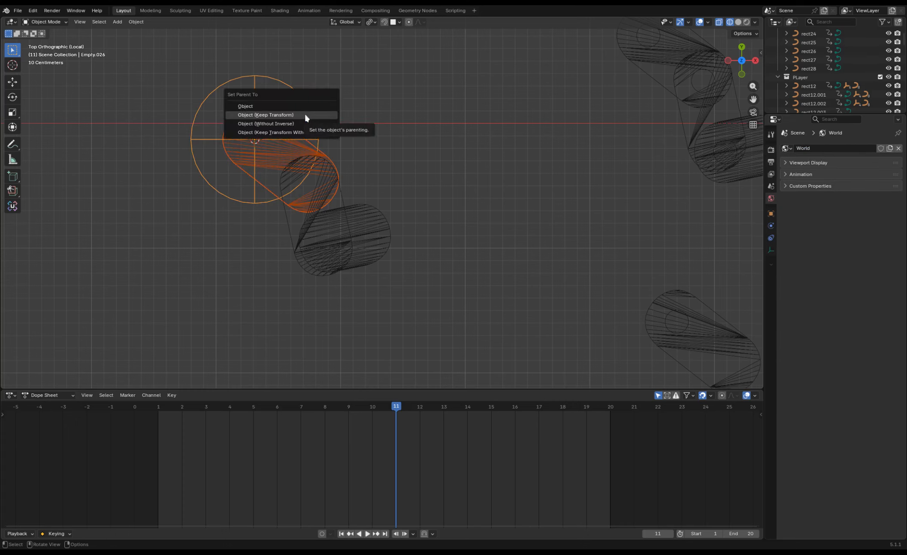
left_click(272, 115)
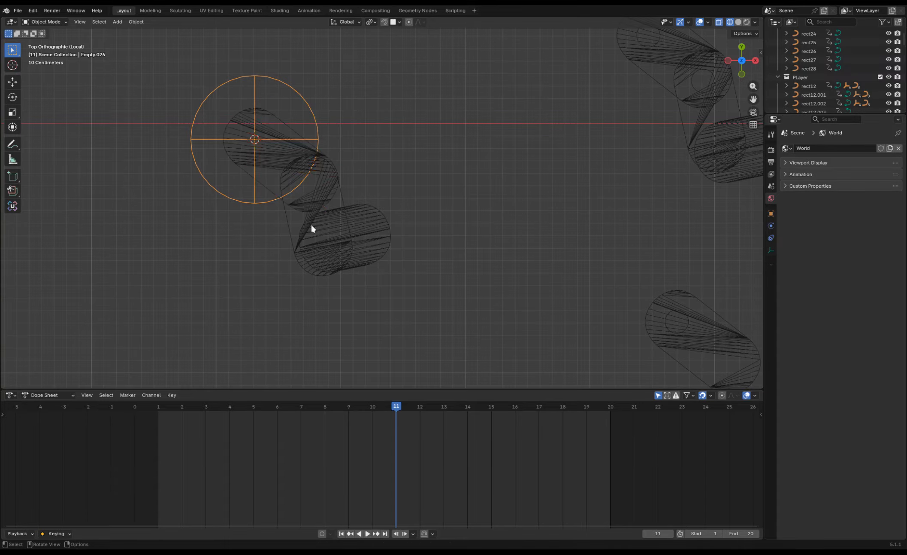
Select the middle leg segment and snap the 3D cursor to its pivot.
left_click(335, 202)
key("shift+s")
left_click(385, 209)
left_click(315, 125)
key("shift+d")
left_click(443, 152)
key("Delete")
Add an empty at the middle segment's pivot and scale it smaller than the upper segment's empty.
key("shift+a")
left_click(519, 195)
key("s")
left_click(385, 217)
Snap the 3D cursor to the foot segment's pivot, and add a scaled-down empty there.
left_click(377, 221)
key("shift+s")
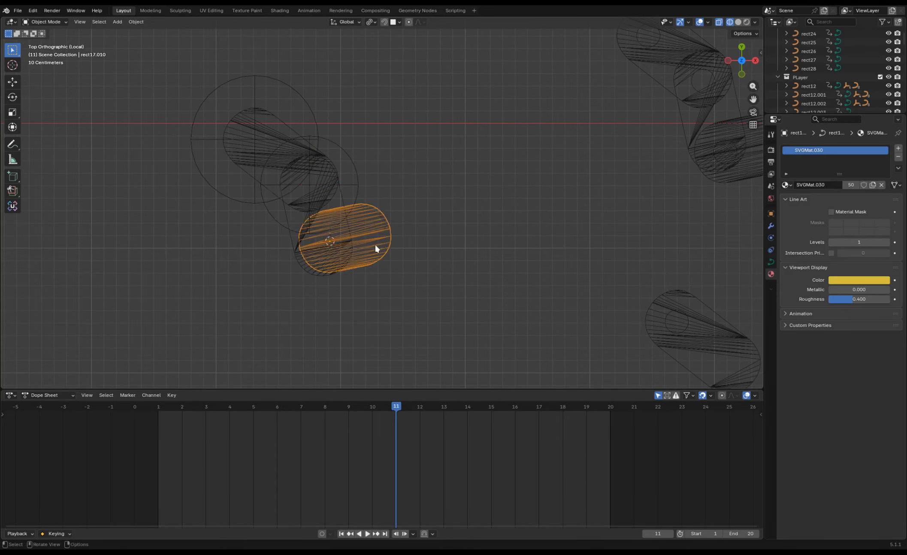
key("shift+a")
left_click(506, 285)
key("s")
left_click(361, 191)
Parent the middle leg segment and the foot segment each to its own empty.
left_click(342, 189)
left_click(358, 188, "shift")
key("ctrl+p")
left_click(380, 255)
left_click(371, 251, "shift")
key("ctrl+p")
left_click(454, 191)
In solid display, try rotating the upper segment's empty and the middle segment's empty one by one.
key("shift+z")
left_click(318, 123)
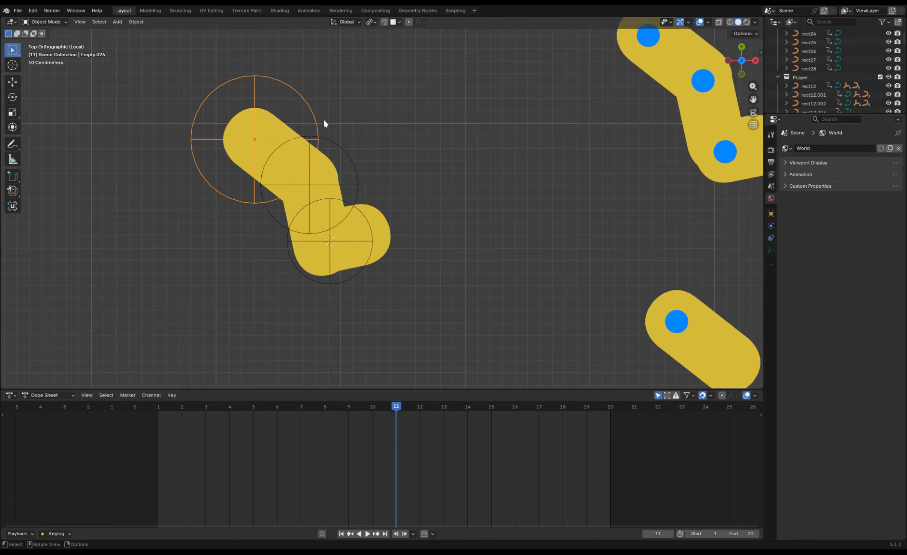
key("r")
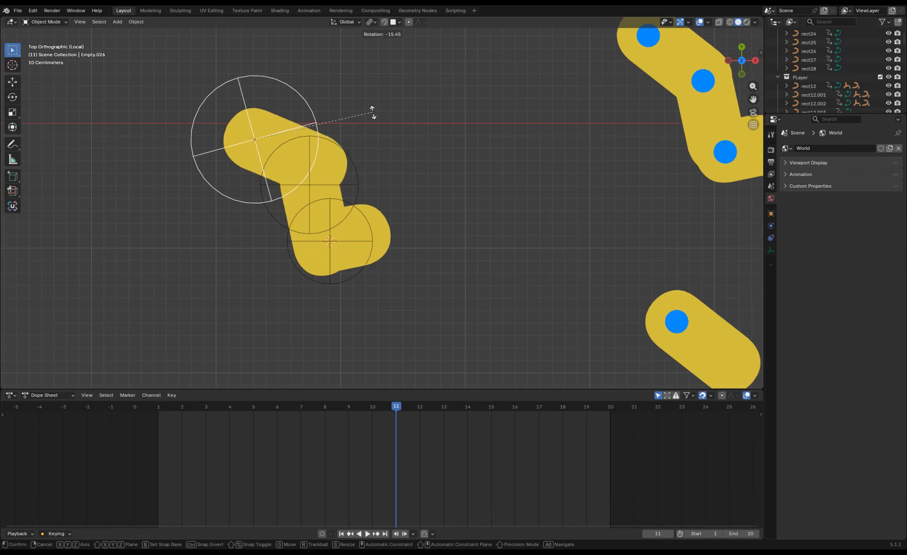
right_click(352, 144)
left_click(355, 164)
key("r")
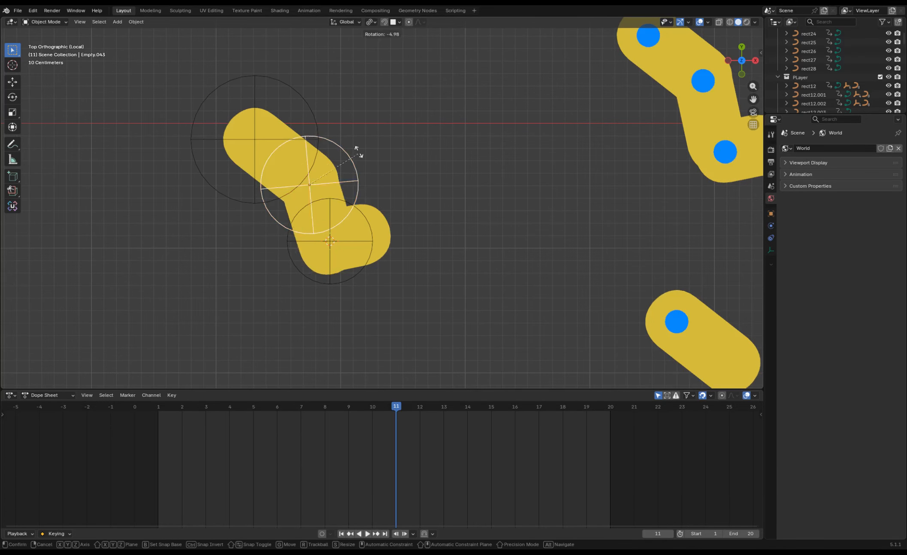
right_click(356, 206)
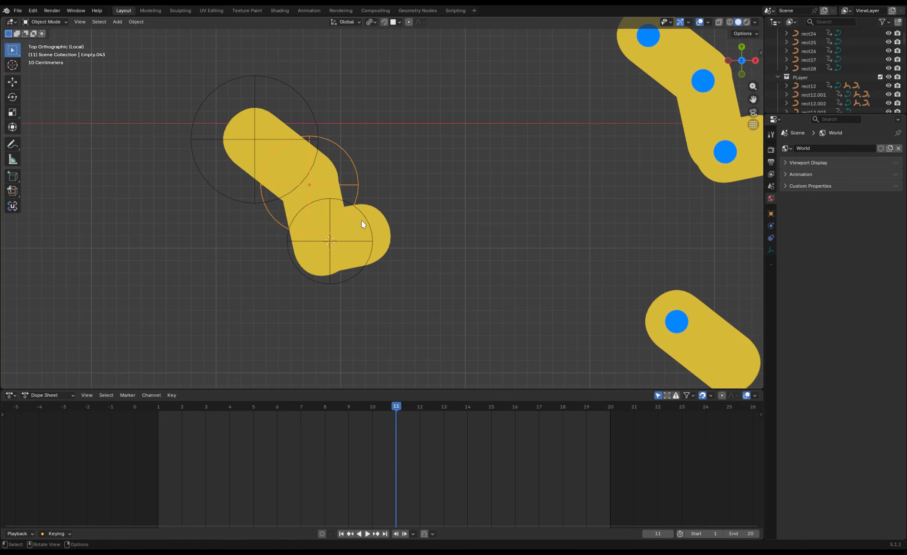
In wireframe display, parent the foot segment's empty to the middle segment's empty.
left_click(362, 220)
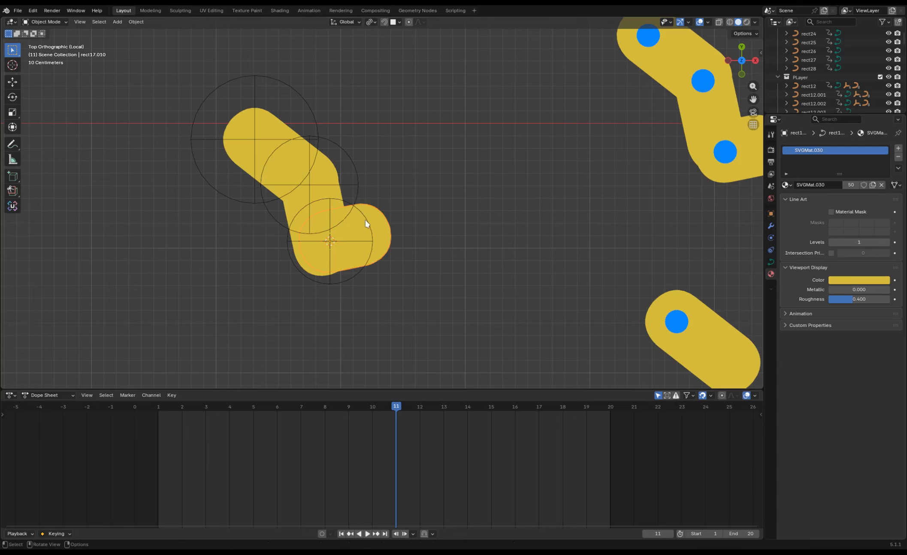
left_click(366, 220)
key("shift+z")
left_click(361, 238)
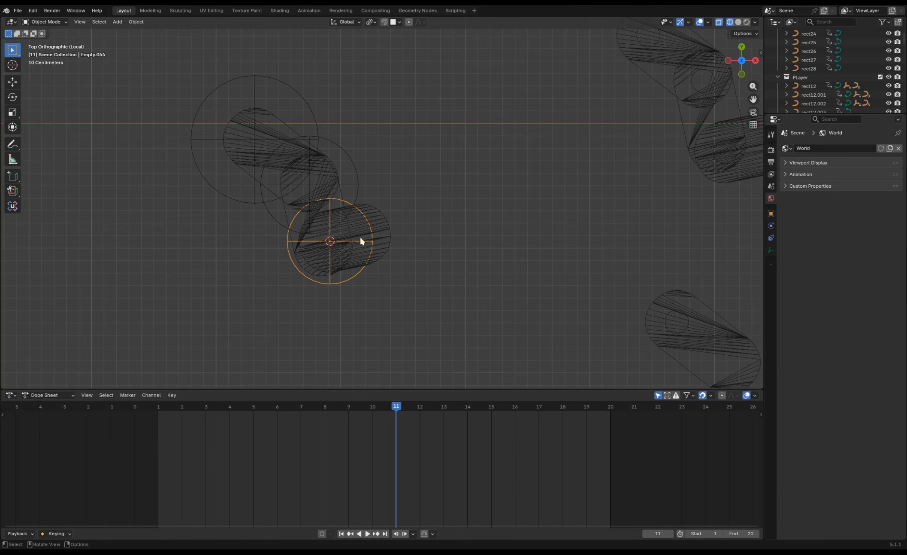
left_click(359, 185, "shift")
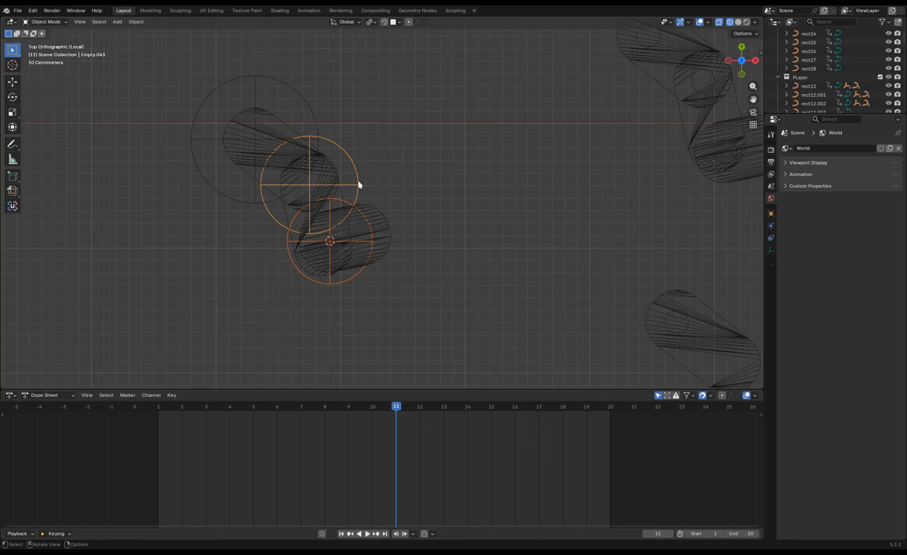
left_click(359, 185, "alt")
left_click(359, 178)
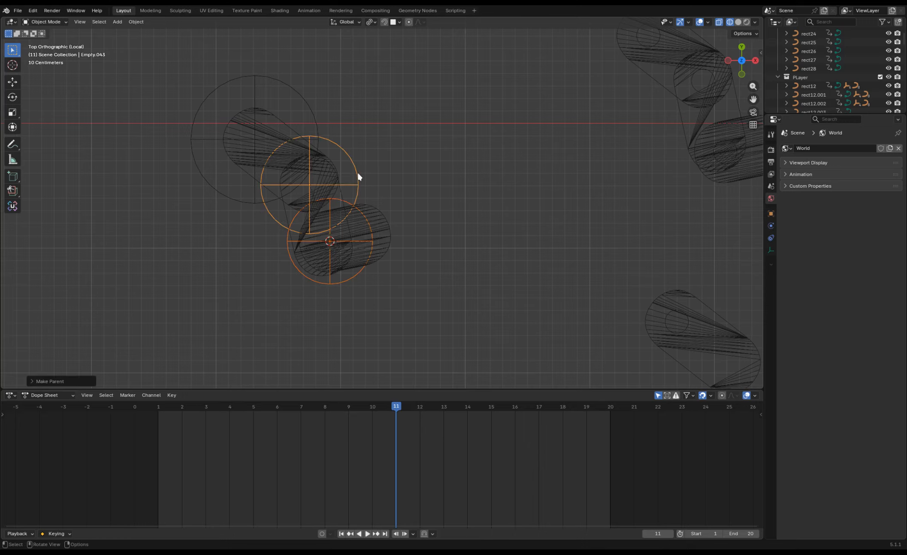
Parent the middle segment's empty to the upper segment's empty.
left_click(315, 115, "shift")
key("ctrl+p")
left_click(315, 116)
Try rotating the upper, middle and foot empties one after another to test the leg's parent chain.
left_click(313, 105)
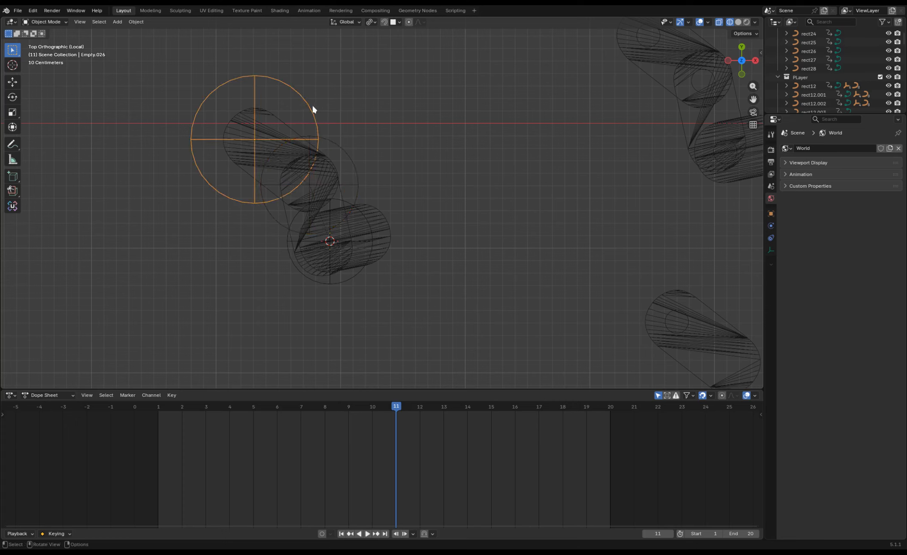
key("r")
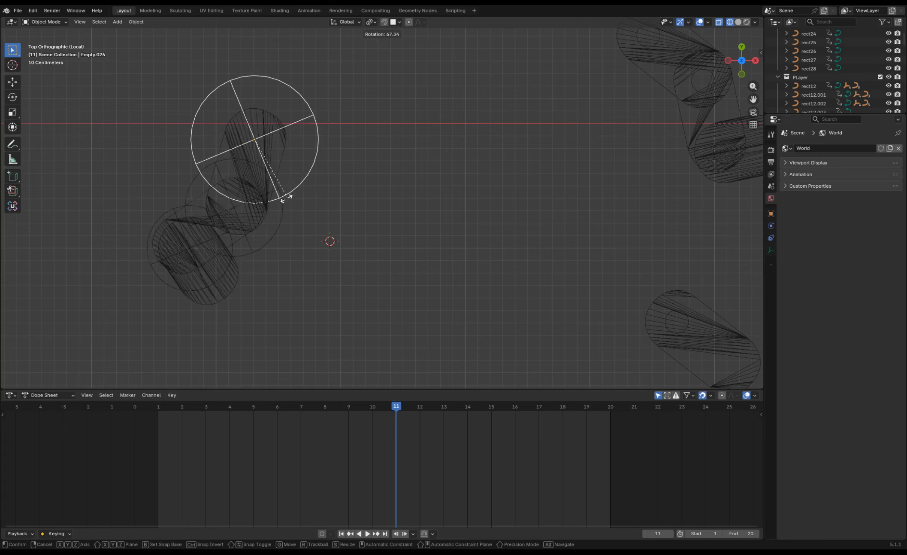
left_click(371, 116)
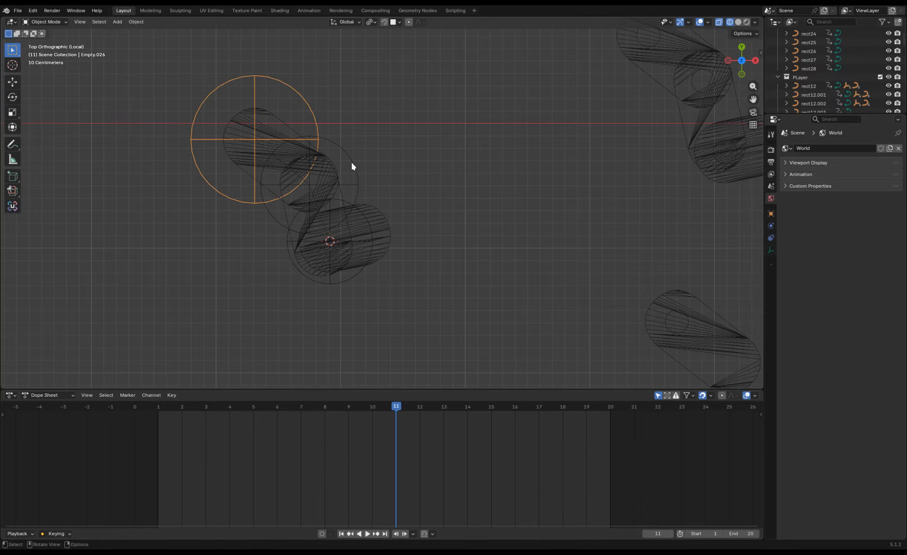
left_click(351, 160)
key("r")
right_click(372, 190)
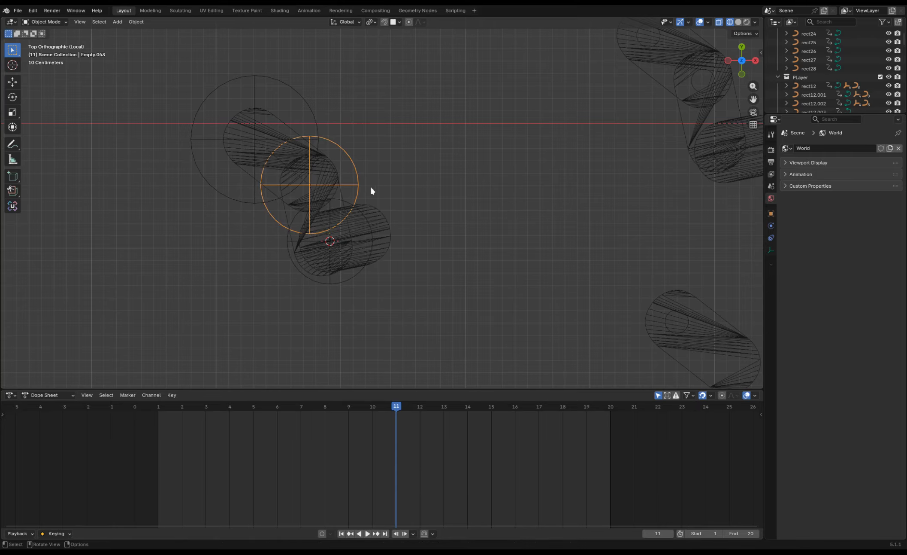
left_click(361, 210)
left_click(365, 264)
key("r")
right_click(438, 241)
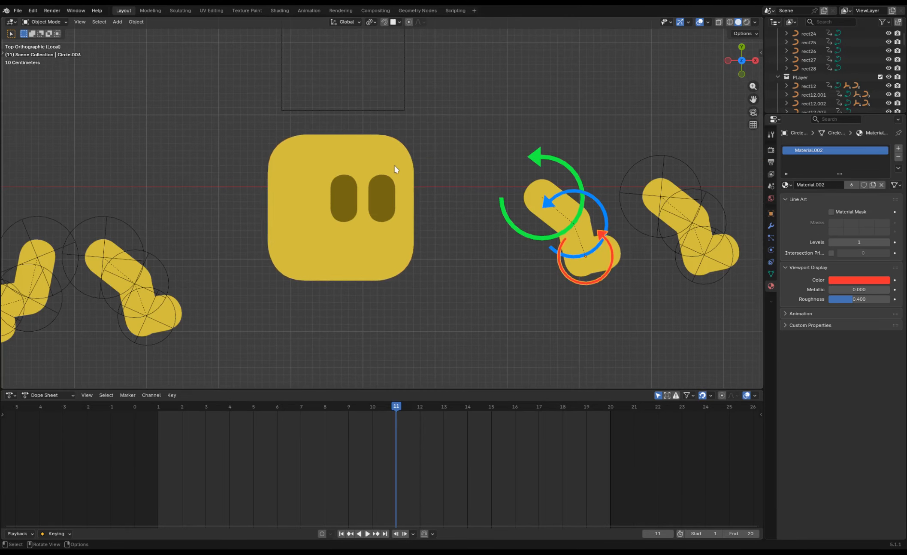
Try moving the character's body on its own in wireframe display.
left_click(391, 202)
key("shift+z")
left_click(391, 208)
left_click(344, 217)
left_click(409, 259)
key("g")
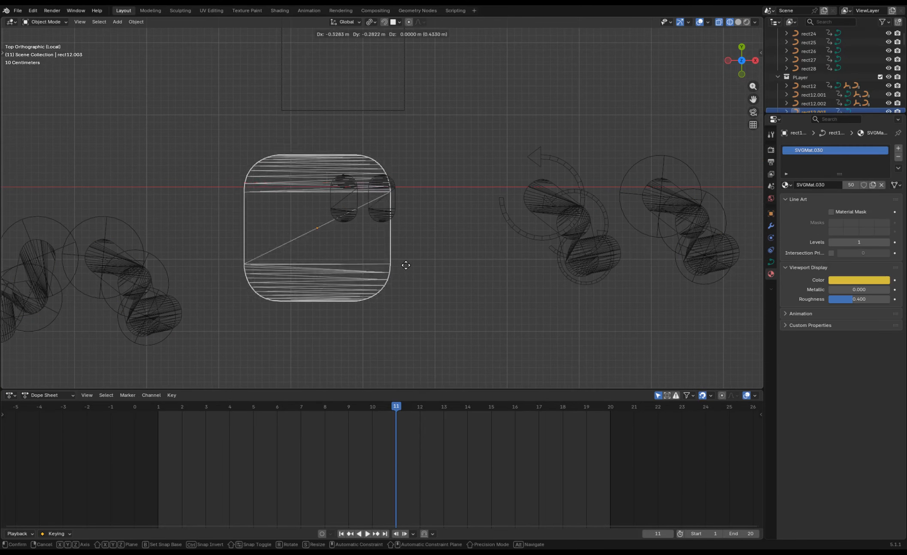
right_click(405, 264)
Back in solid display, parent both eyes to the character's body and test the link with a trial move.
key("shift+z")
left_click(394, 219)
left_click(353, 207, "shift")
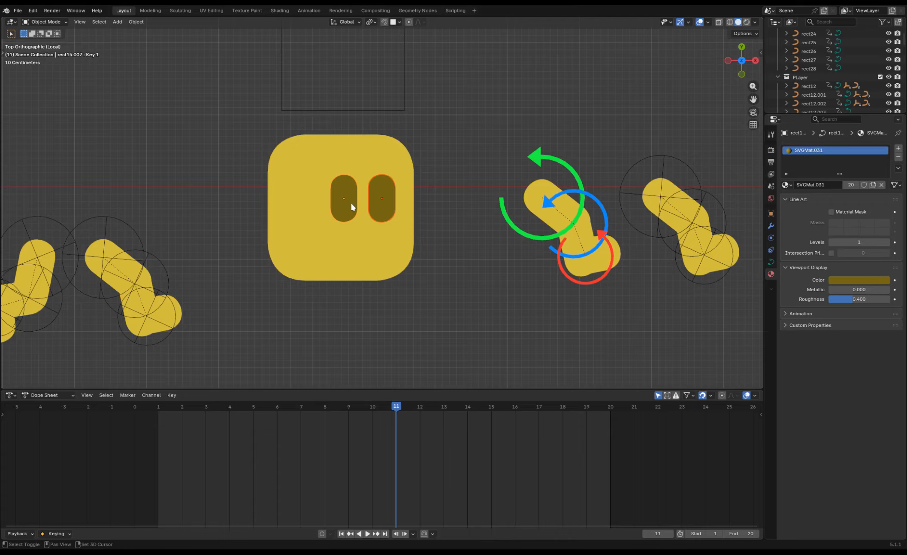
left_click(370, 280, "shift")
key("ctrl+p")
left_click(379, 266)
left_click(384, 260)
key("g")
right_click(407, 252)
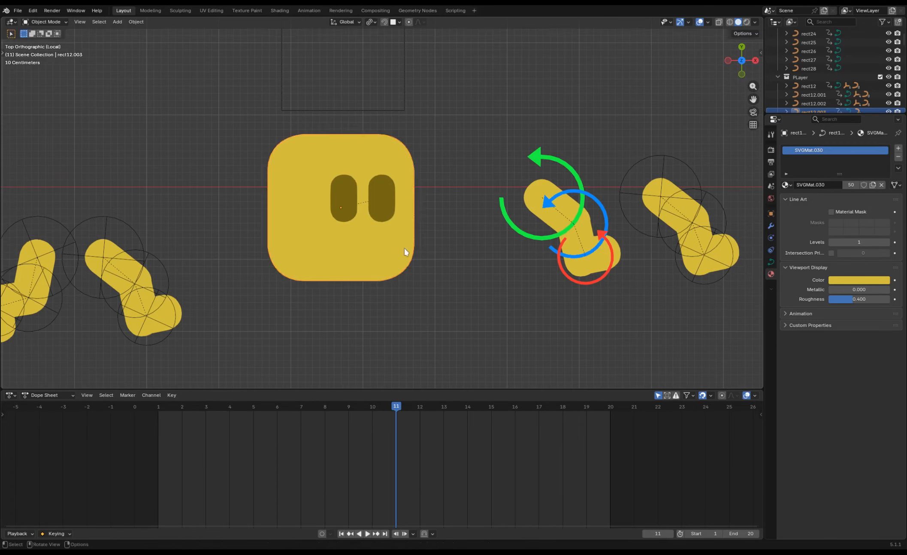
Pose the leg beside the body by rotating its upper, middle and foot empties until the foot lies flat.
key("r")
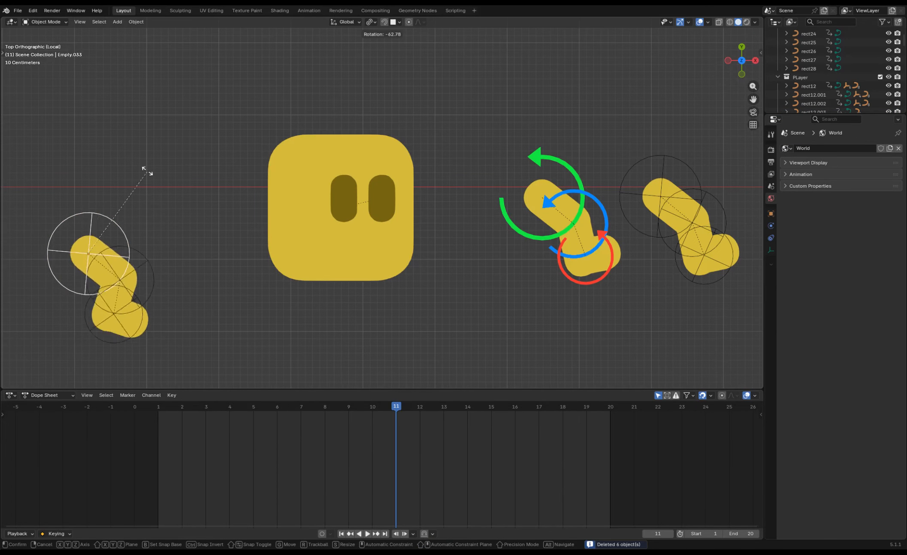
left_click(97, 168)
left_click(160, 260)
key("r")
left_click(152, 301)
left_click(145, 314)
key("r")
right_click(153, 309)
left_click(136, 323)
key("r")
left_click(143, 326)
key("r")
left_click(170, 315)
Duplicate the posed leg with its empties to beneath the body, and duplicate that copy along X as the second leg.
left_click_drag(166, 337, 121, 266)
key("shift+d")
left_click(331, 252)
key("shift+d")
key("x")
left_click(397, 265)
left_click(456, 335)
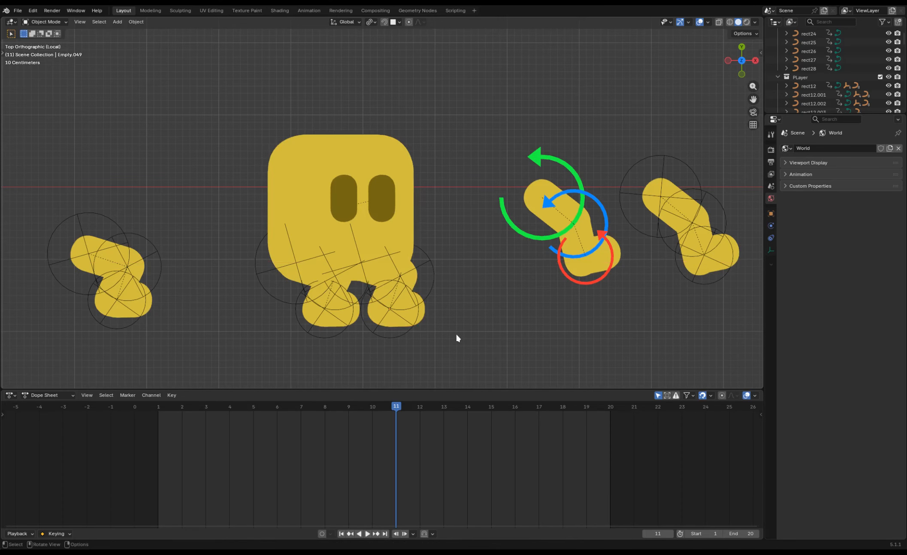
Add a box-shaped empty, scale it to enclose the whole character, and shift it along Y.
key("shift+a")
mouse_move(374, 234)
left_click(433, 270)
key("s")
left_click(447, 239)
key("g")
key("y")
left_click(443, 256)
Parent the character's body to the box-shaped empty and test the link with a trial move.
key("ctrl+p")
left_click(451, 162)
left_click(453, 142)
key("g")
right_click(429, 145)
Parent the upper empties of both legs to the box-shaped empty and test the whole rig with a trial move.
left_click(269, 287)
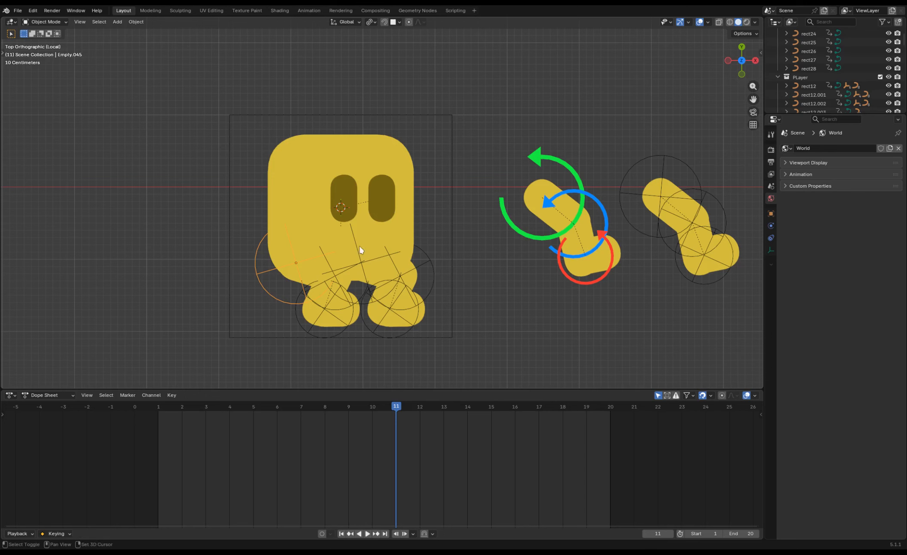
left_click(359, 226, "shift")
left_click(448, 190, "shift")
key("ctrl+p")
left_click(449, 194)
left_click(454, 198)
key("g")
right_click(415, 165)
Try rotating the upper empty of the leg at the body's rear, away from the eyes.
left_click(286, 265)
key("g")
key("r")
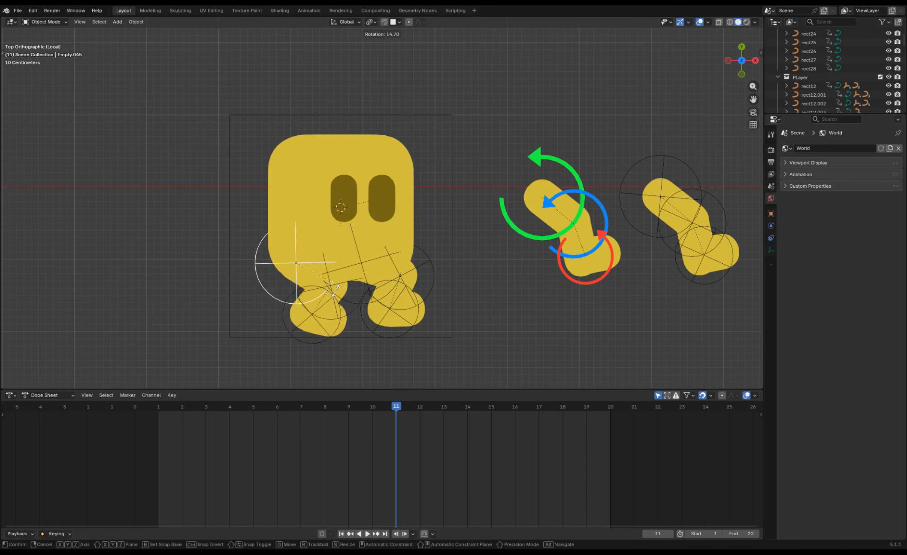
right_click(337, 291)
scroll(344, 293, "down", 5)
middle_click_drag(636, 220, 546, 162, "shift")
scroll(367, 180, "up", 5)
left_click(422, 212)
key("space")
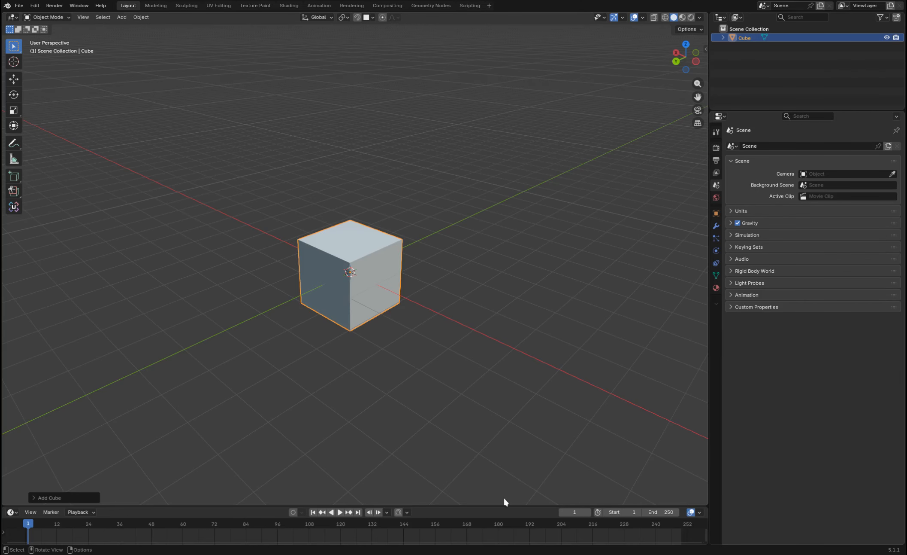
In the cube scene, enlarge the timeline area and show the cube's transform values.
left_click_drag(503, 505, 503, 419)
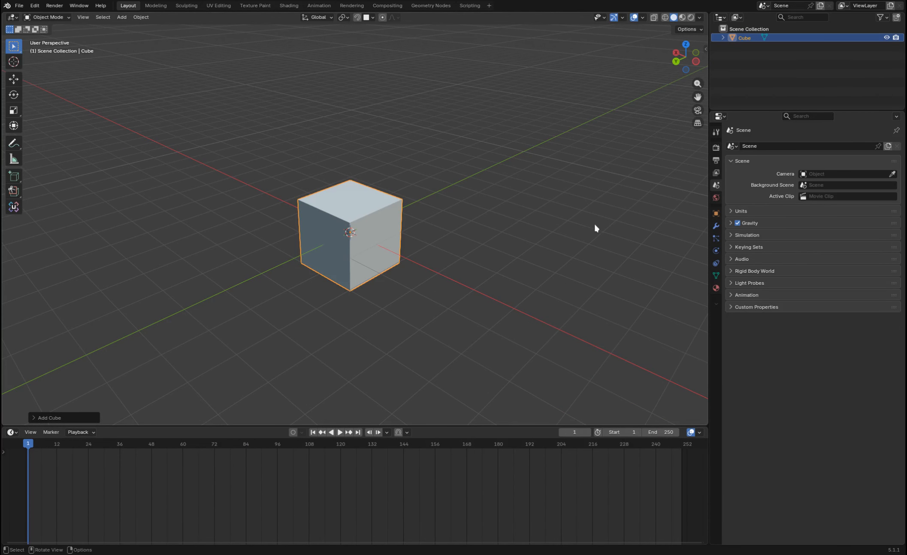
key("n")
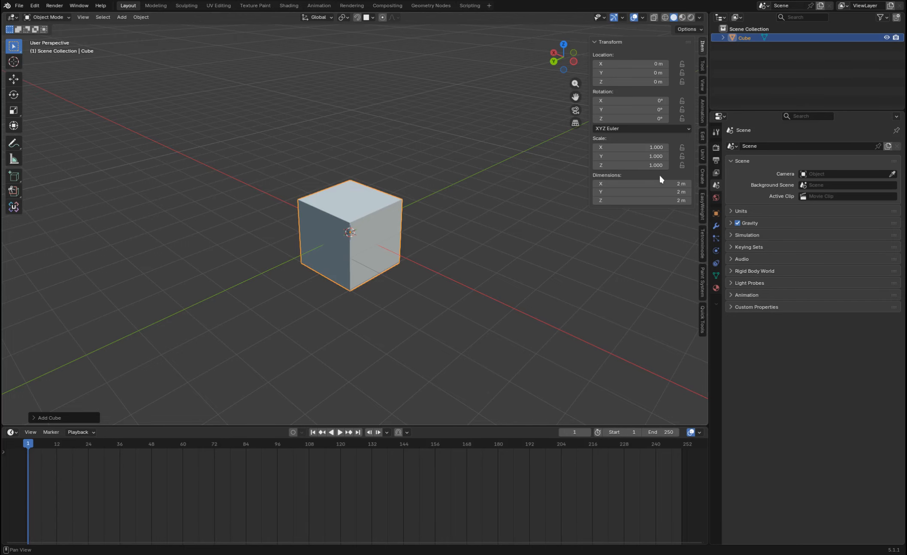
key("n")
key("n")
Turn on auto keying and move the cube at frame 1 to about X 3.04 m, Y 2.32 m, Z 1.01 m.
left_click(294, 432)
left_click_drag(386, 263, 251, 224)
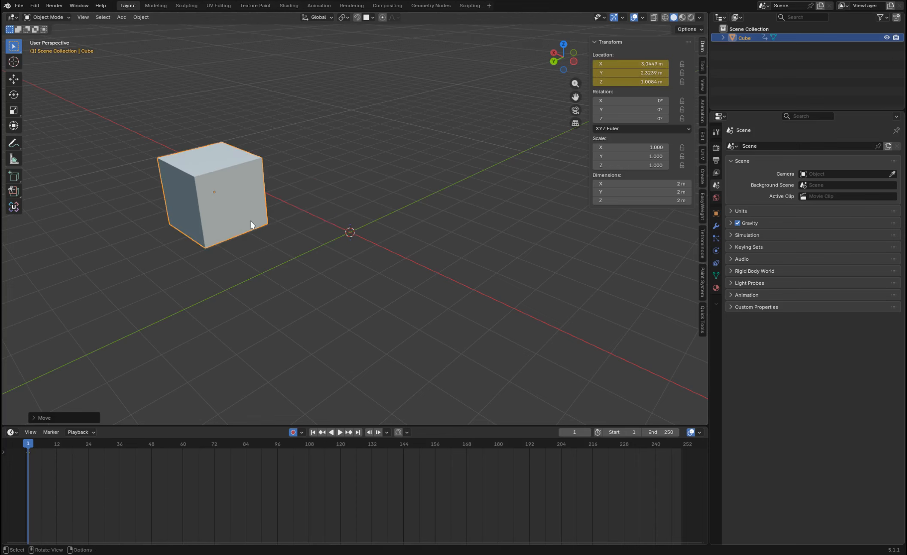
At frame 51, move the cube to about X -0.51 m, Y -1.11 m, Z 0.88 m and rotate it freely.
left_click_drag(64, 444, 116, 443)
key("space")
left_click_drag(251, 226, 430, 237)
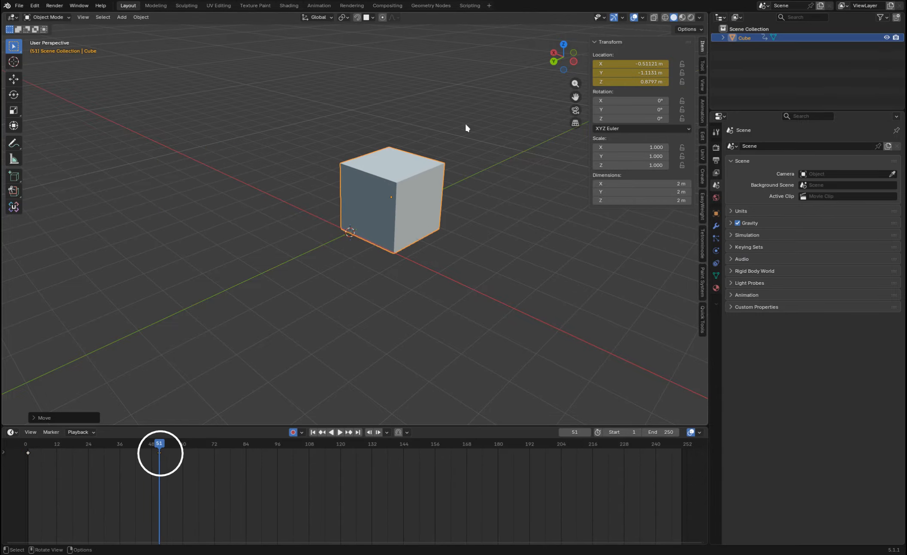
key("r")
left_click(472, 243)
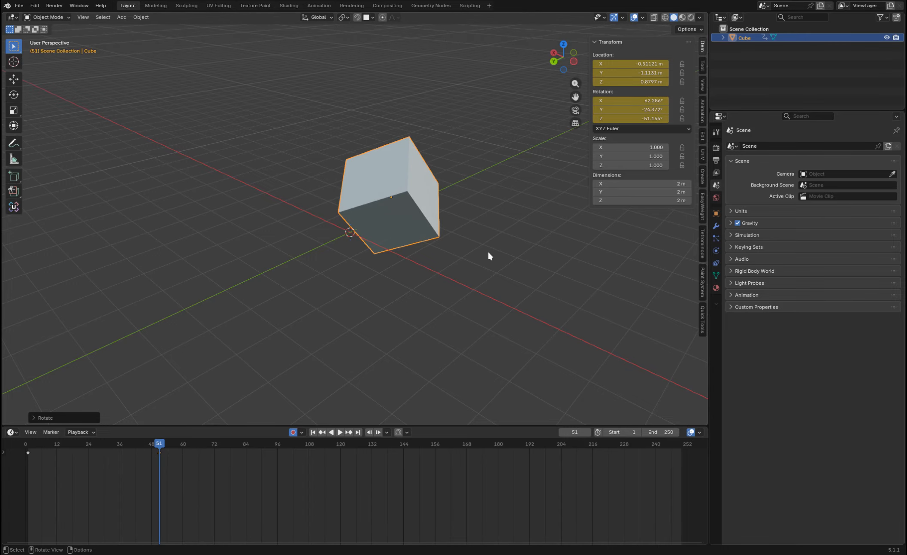
At frame 99, move the cube to about X 0.36 m, Y 1.97 m, Z -2.34 m and scale it to about 0.39.
left_click(286, 444)
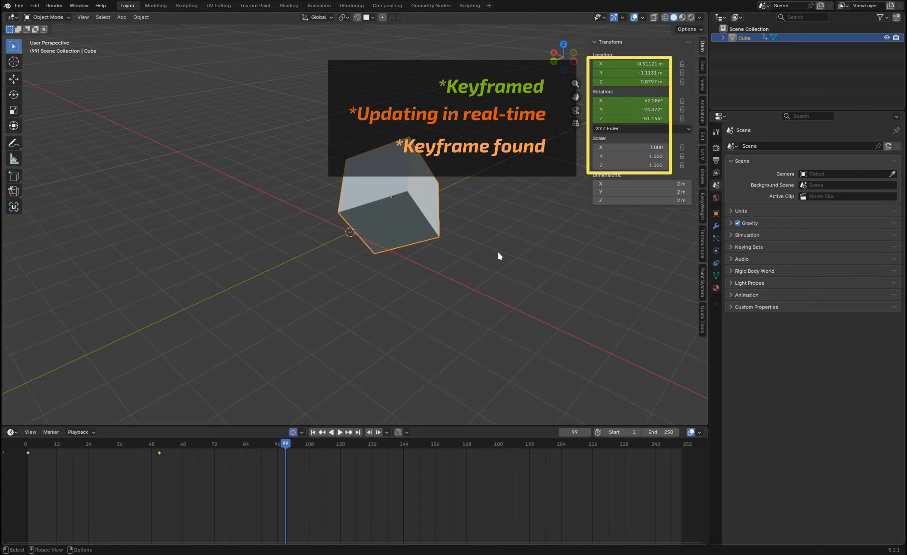
key("g")
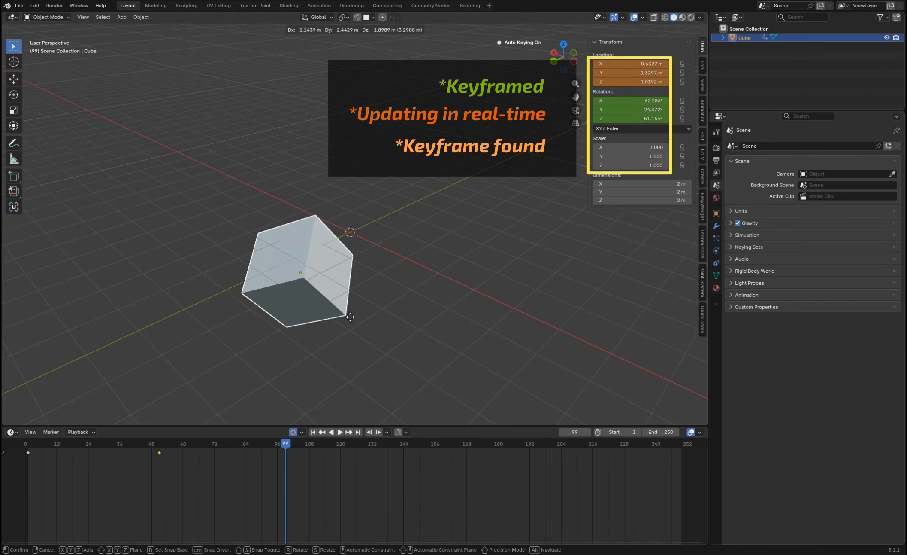
left_click(341, 345)
key("s")
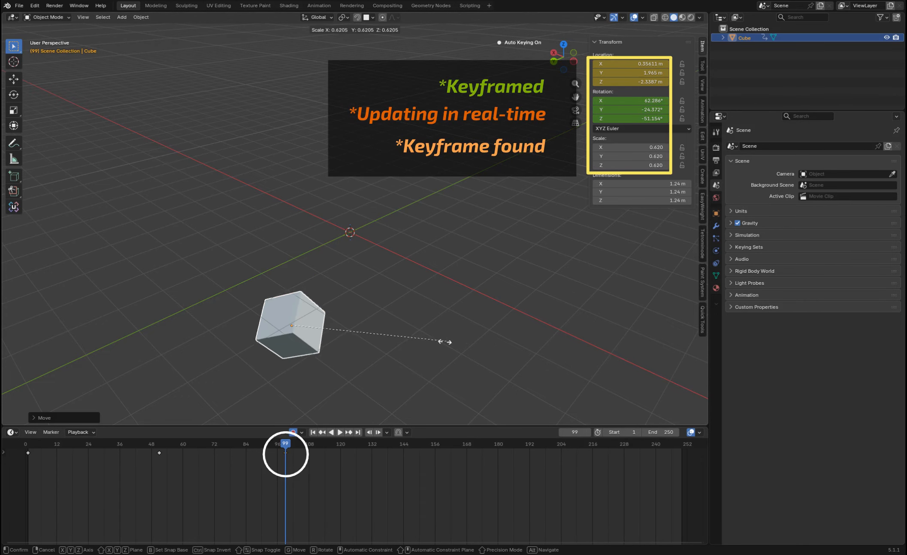
left_click(379, 372)
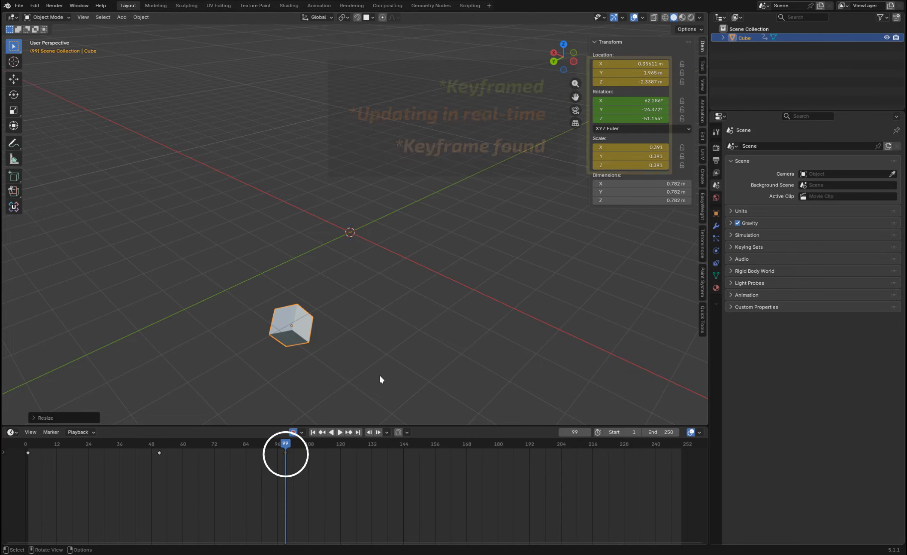
At frame 141, scale the cube up to about 1.22 on all axes.
left_click(395, 442)
key("s")
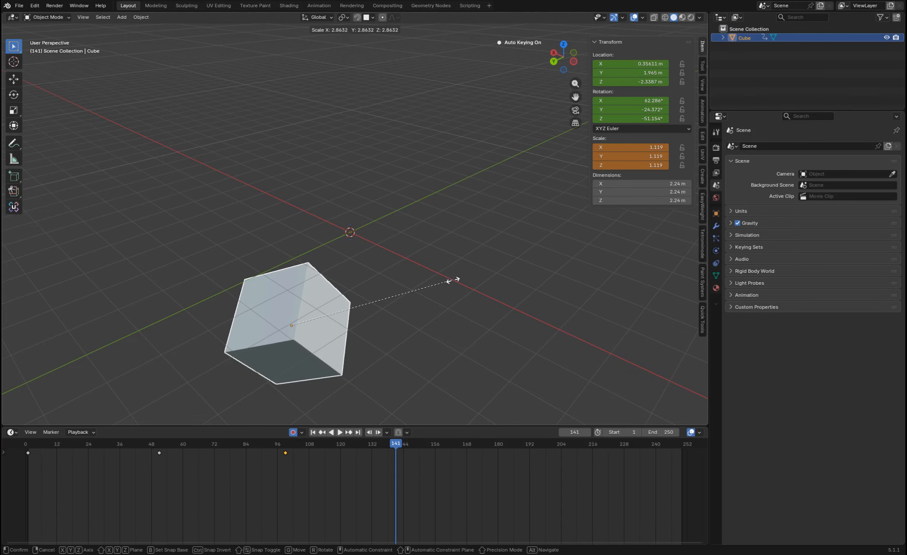
left_click(438, 388)
At frame 186, move the cube to about X -2.17 m, Y -1.88 m, Z -0.39 m with a trackball rotation, and play the animation.
left_click_drag(446, 444, 514, 444)
key("g")
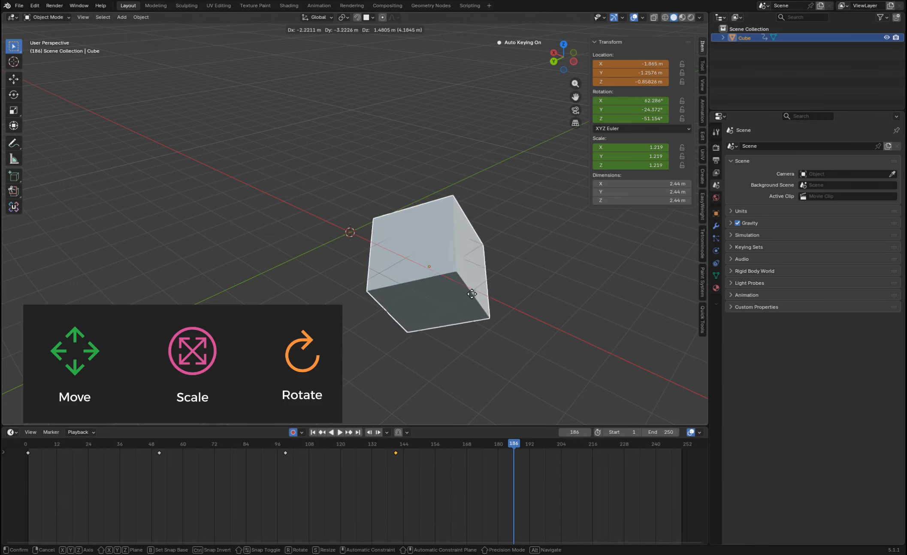
left_click(502, 278)
key("r")
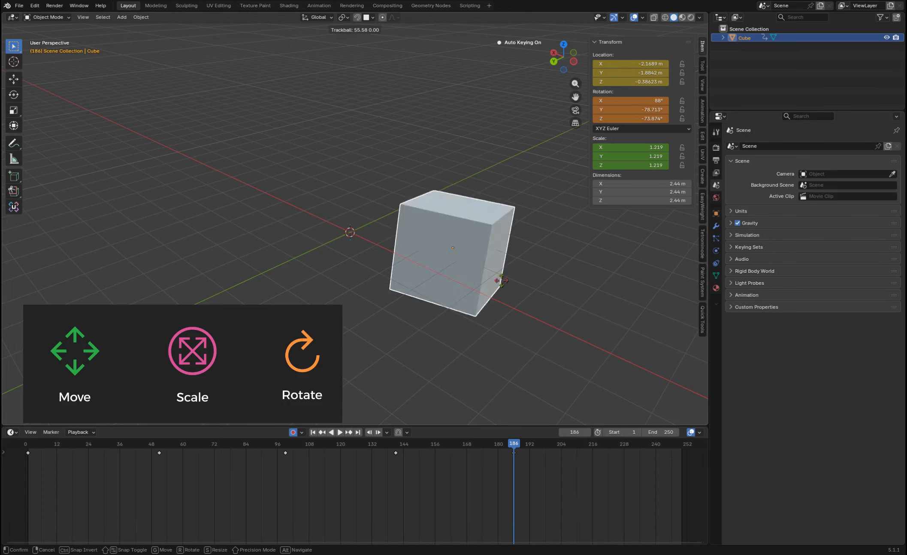
left_click(501, 317)
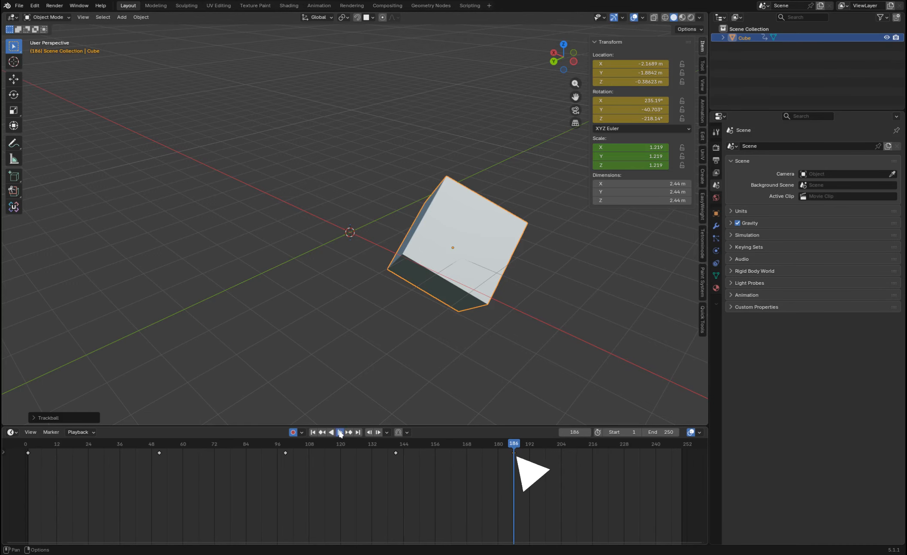
left_click(340, 432)
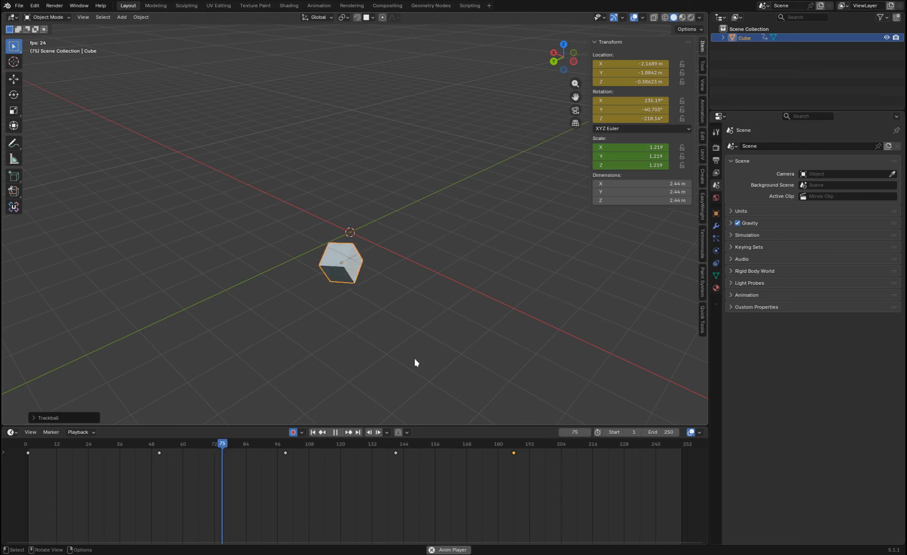
With the cube back at its default transform, turn off auto keying and insert location keyframes at frame 1.
left_click(294, 432)
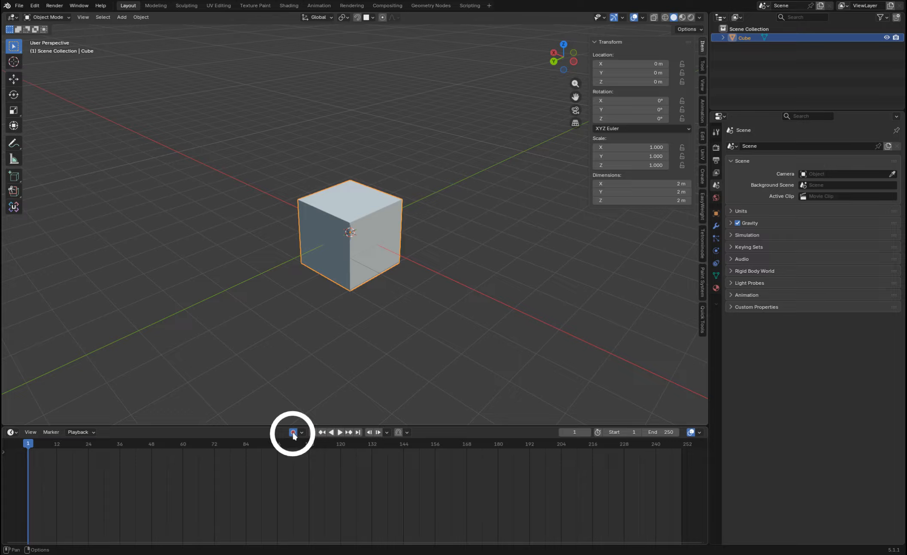
left_click(293, 433)
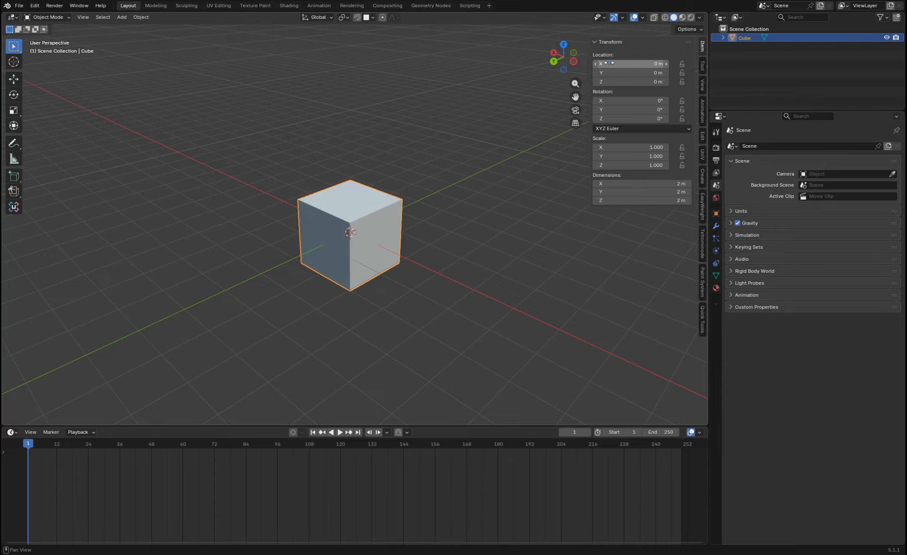
right_click(638, 62)
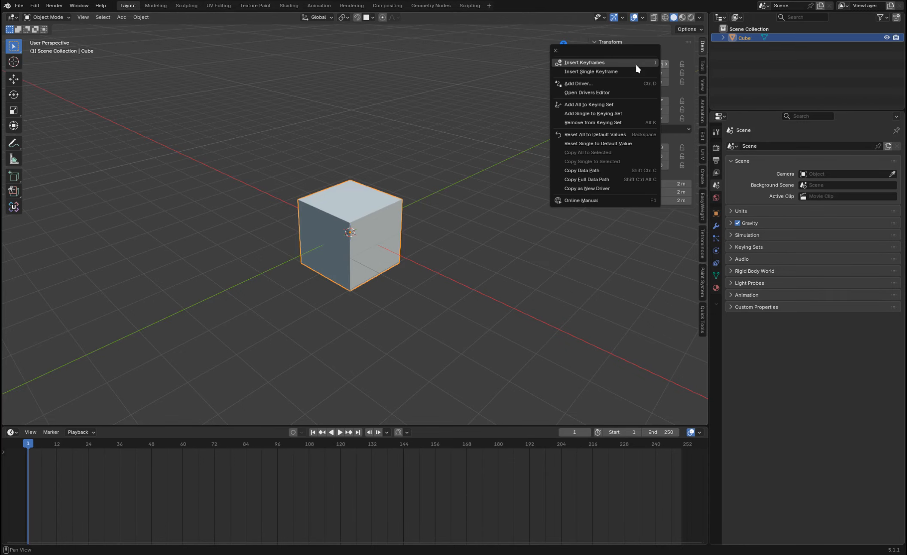
left_click(636, 66)
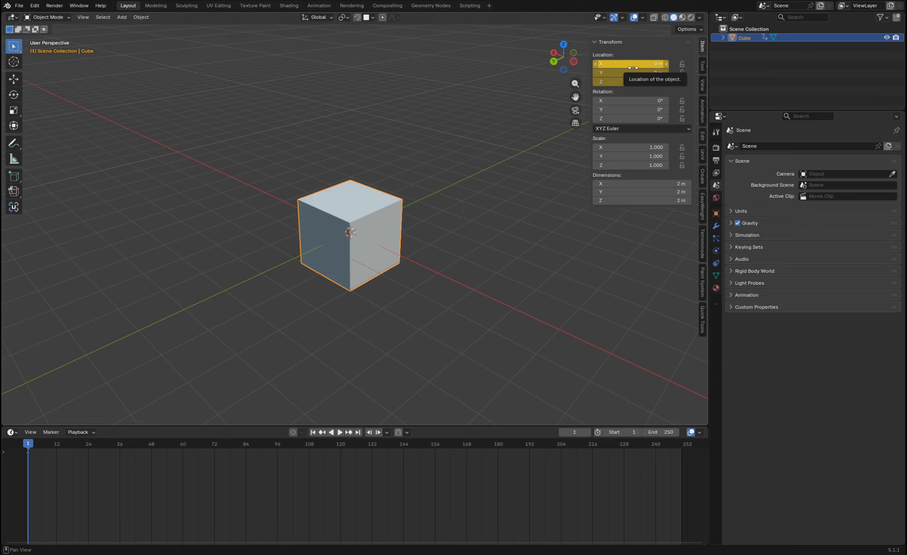
Clear the cube's location keyframes, key only its X location, and then key all location axes at frame 1.
key("alt+i")
right_click(640, 65)
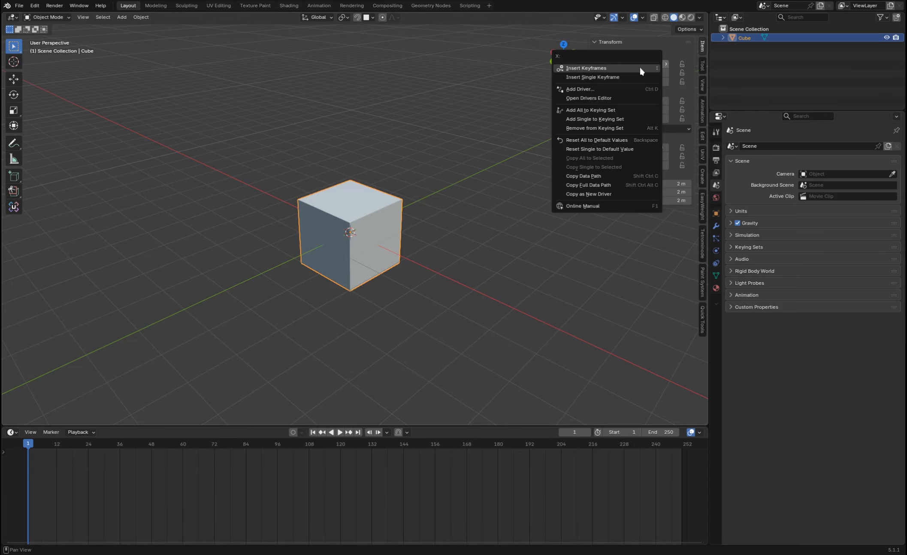
left_click(640, 76)
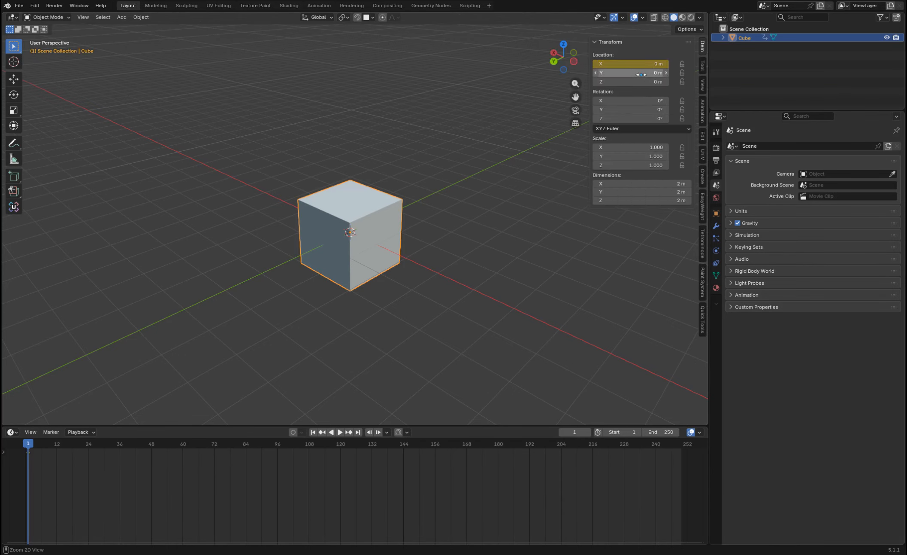
right_click(640, 73)
left_click(639, 74)
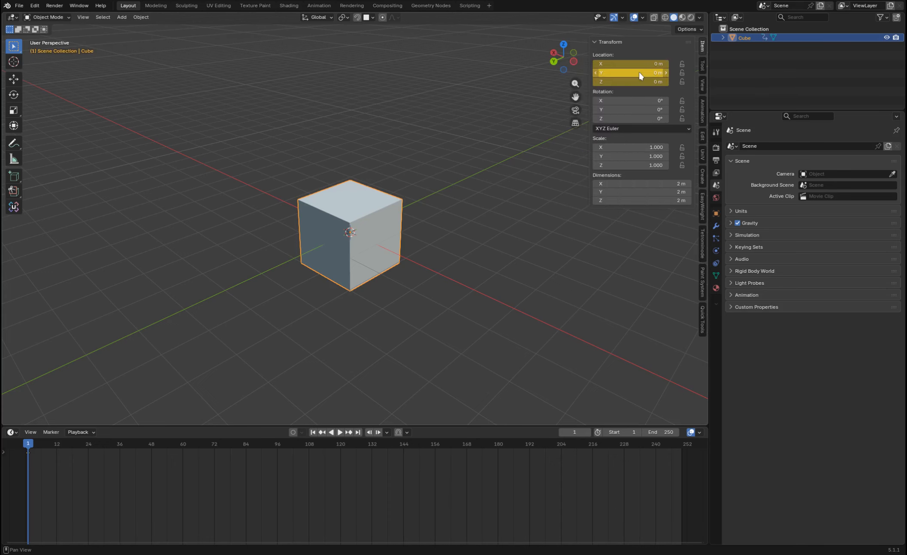
At frame 50, move the cube to about X 3.51 m, Y 2.09 m, Z 2.03 m and insert location keyframes.
left_click_drag(42, 448, 63, 447)
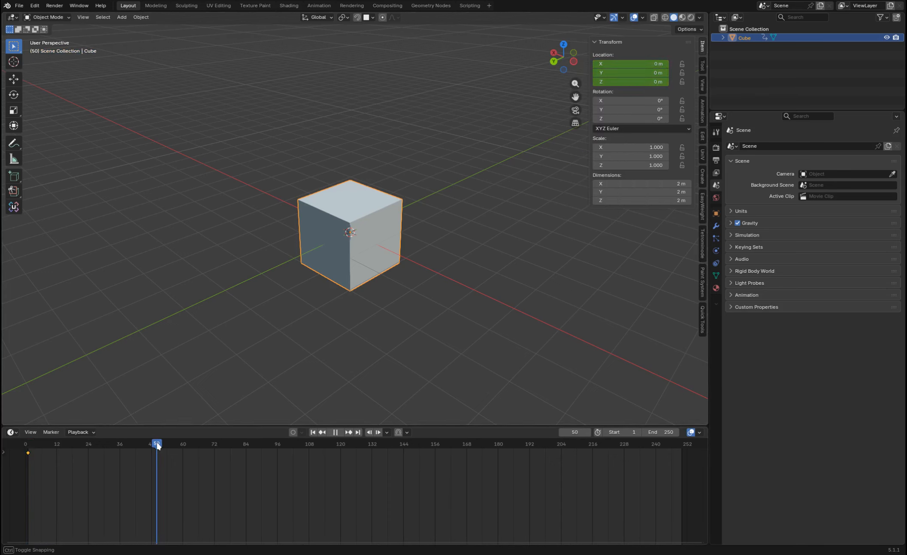
key("g")
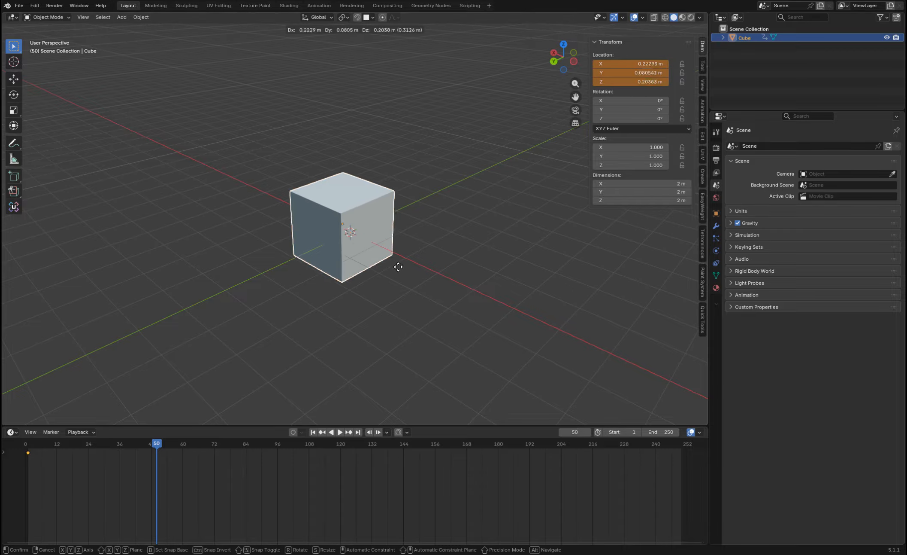
left_click(266, 196)
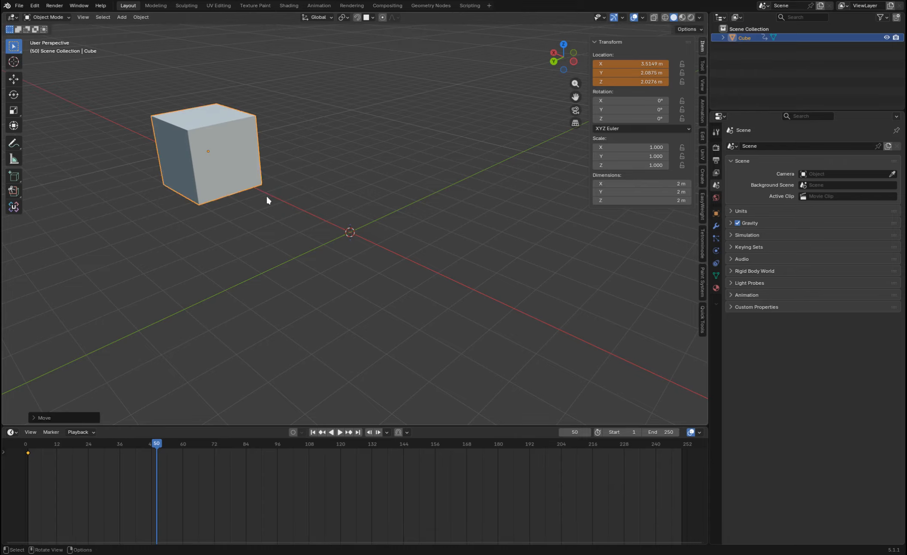
right_click(621, 75)
left_click(621, 77)
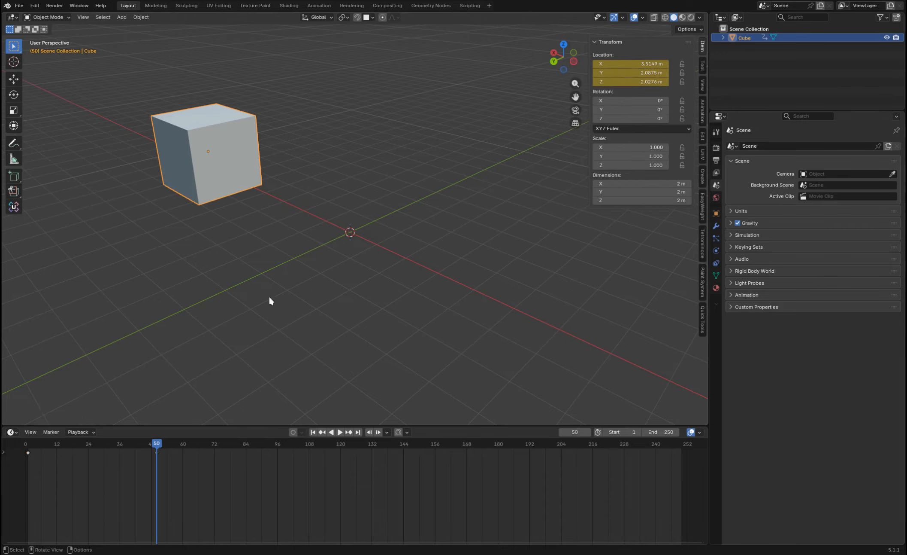
Return to frame 1 and delete all of the cube's location keyframes.
left_click_drag(156, 442, 28, 443)
key("Delete")
left_click_drag(154, 481, 6, 440)
key("Delete")
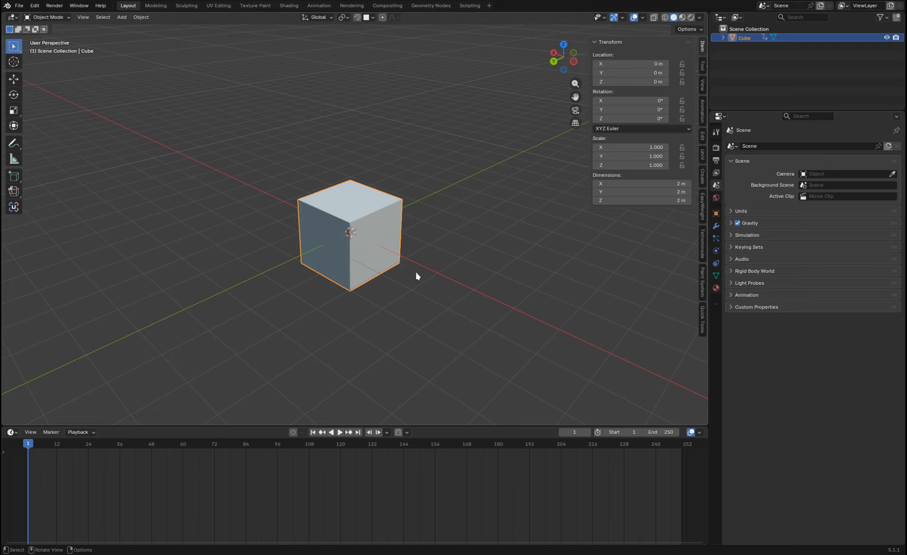
Keyframe the cube's location, rotation and scale at frame 1, and rotate the cube at frame 51.
key("i")
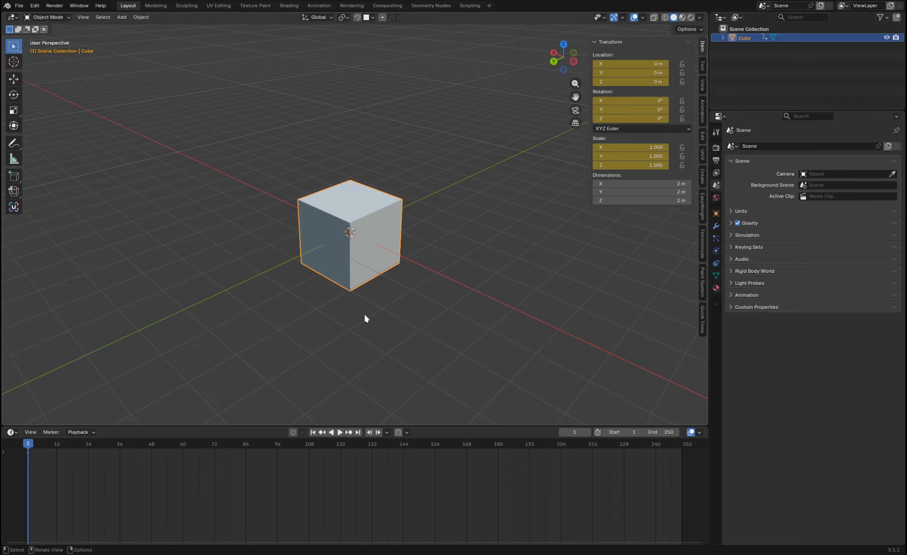
left_click_drag(123, 450, 139, 449)
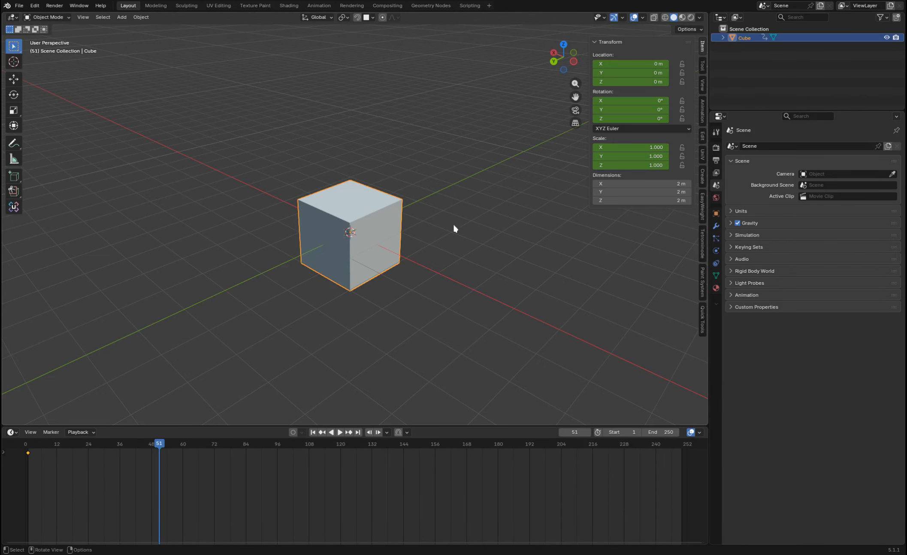
key("r")
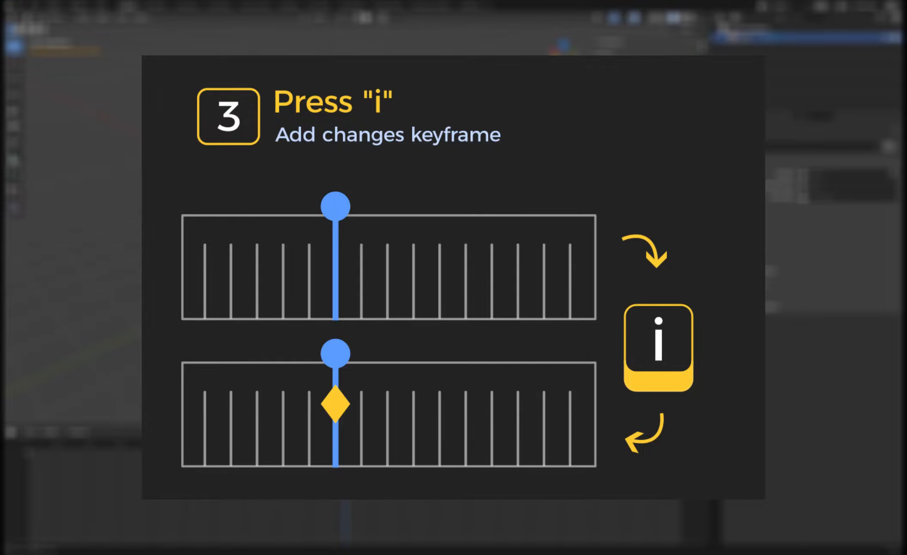
Play the cube animation from the first frame and stop it.
key("shift+Left")
key("space")
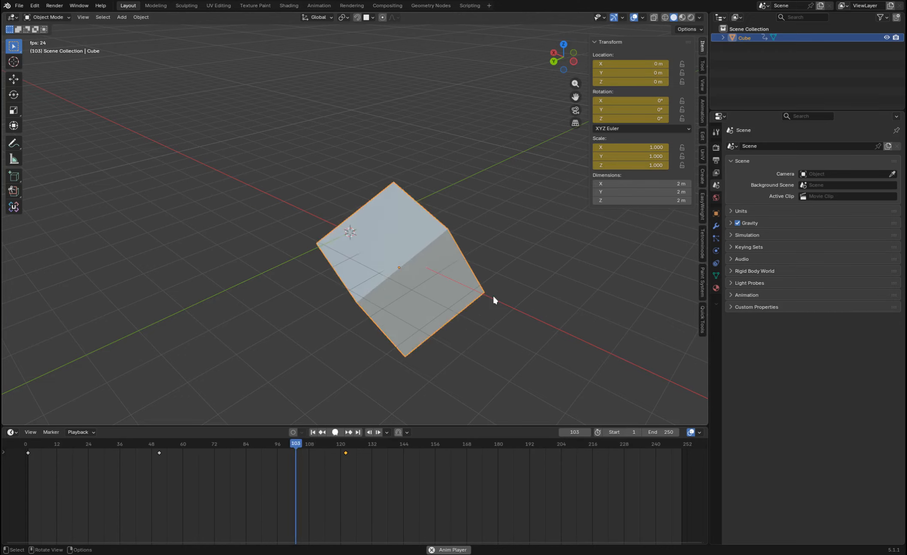
key("space")
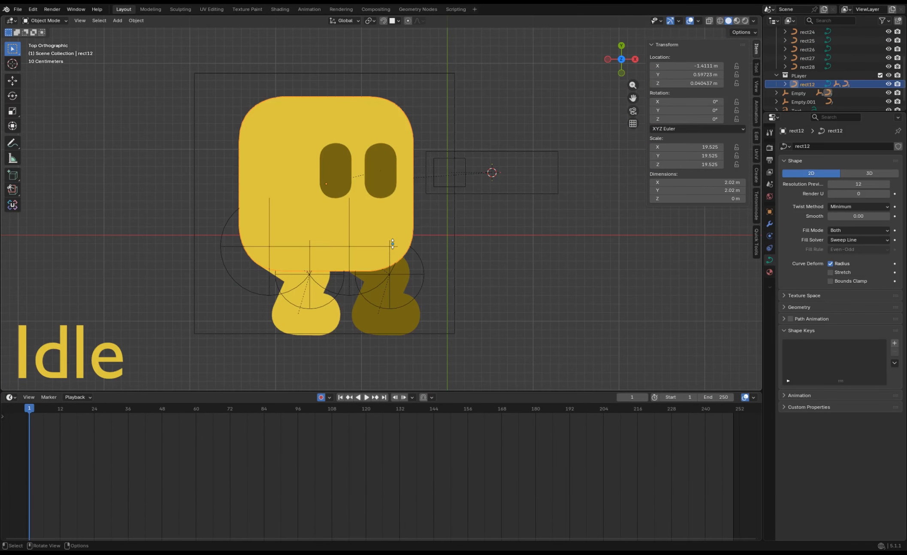
Insert a single keyframe on the idle character body's Z location at frame 1 and show the Dope Sheet below the viewport.
key("i")
key("ctrl+z")
right_click(668, 83)
left_click(668, 91)
left_click(9, 396)
left_click(129, 407)
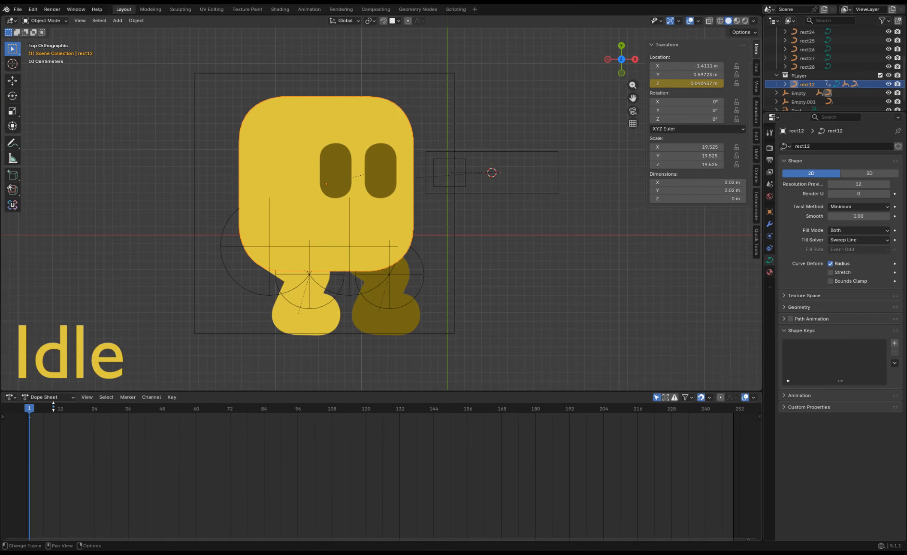
Set the animation's end frame to 10 and select the idle character's body.
left_click_drag(29, 416, 52, 408)
left_click(749, 539)
left_click(747, 534)
left_click(329, 223)
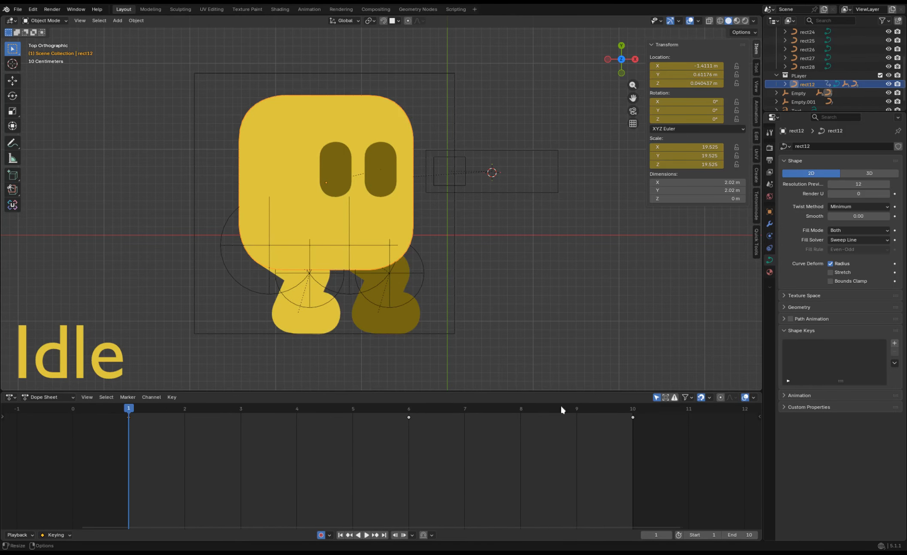
Duplicate the body's frame 1 keyframes to frame 10 and play the idle animation.
key("shift+Right")
left_click_drag(150, 452, 110, 410)
key("shift+d")
left_click(626, 438)
key("space")
key("space")
Insert keyframes on both hip empties of the idle character at frame 1 and duplicate them to frame 10.
left_click(267, 319)
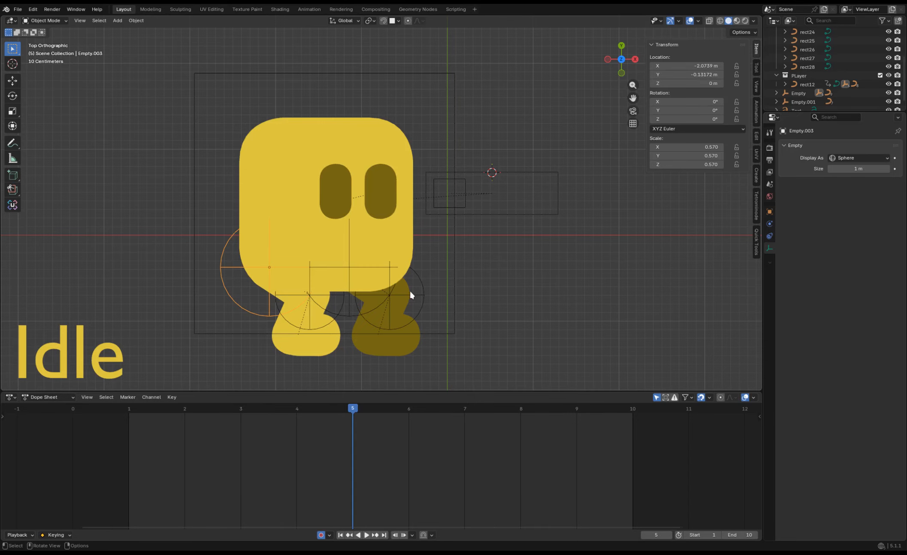
left_click(350, 266, "shift")
left_click_drag(171, 408, 137, 408)
key("i")
left_click_drag(234, 510, 117, 413)
key("shift+d")
left_click(399, 413)
Move the idle character's hip empties along Y for the middle of the cycle and play the animation.
key("g")
key("y")
left_click(418, 363)
key("space")
key("space")
At frame 6, select the whole idle character with its label and duplicate it along X beside the original.
left_click_drag(353, 410, 409, 412)
scroll(424, 231, "down", 6)
left_click_drag(470, 328, 279, 169)
key("shift+d")
key("x")
left_click(39, 185)
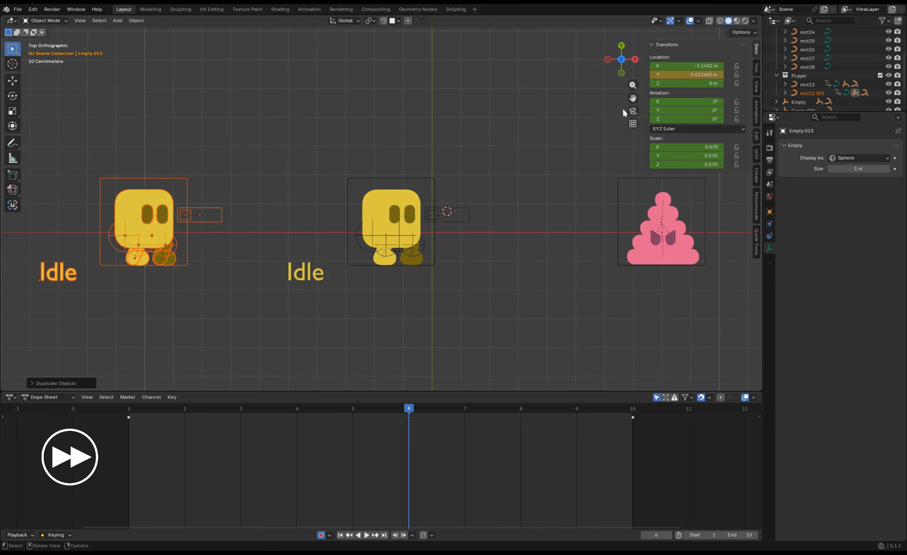
Change the duplicated character's label text to "walk".
middle_click_drag(86, 206, 248, 211, "shift")
scroll(267, 216, "up", 4)
left_click(191, 341)
key("Tab")
key("BackSpace")
key("BackSpace")
key("BackSpace")
key("BackSpace")
type("walk")
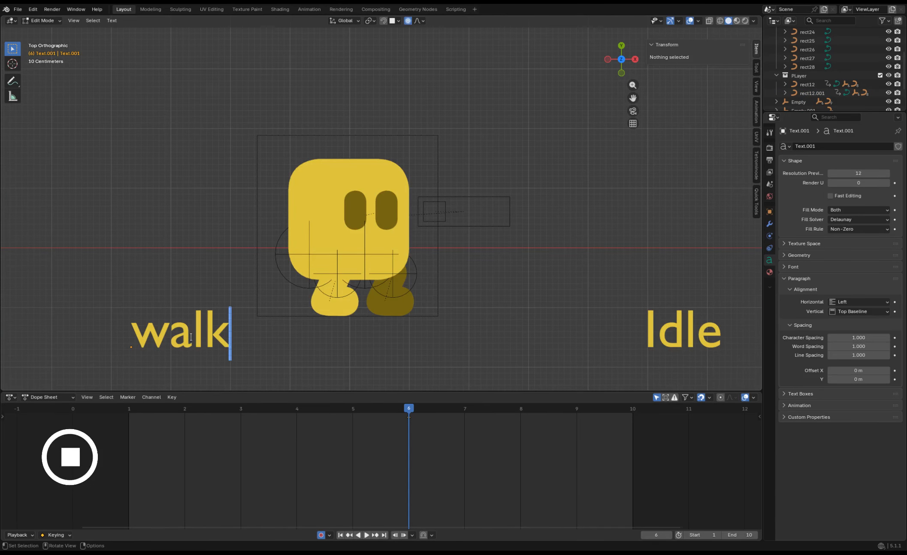
key("Tab")
Select the walk character's body and both hip empties and delete their keyframes.
middle_click_drag(506, 317, 464, 308, "shift")
scroll(465, 307, "up", 1)
middle_click_drag(465, 308, 518, 290, "shift")
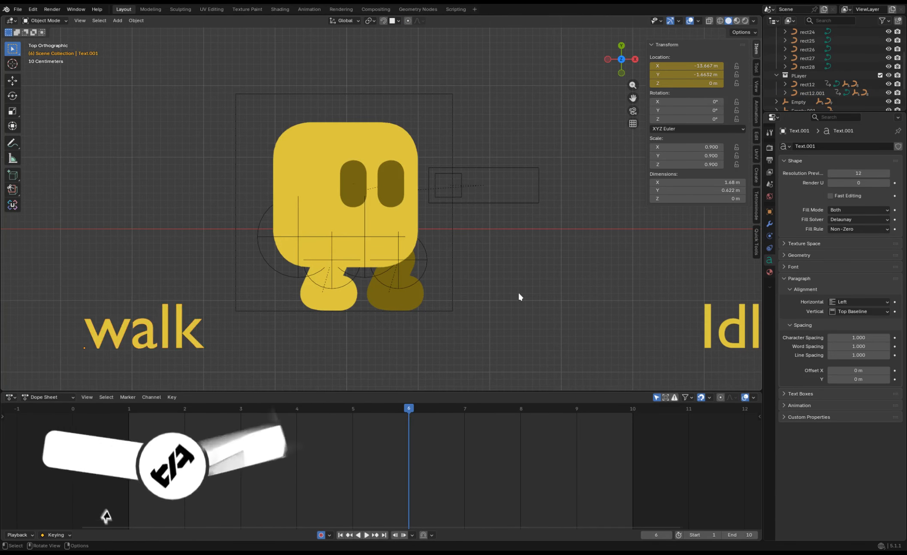
scroll(300, 296, "up", 2)
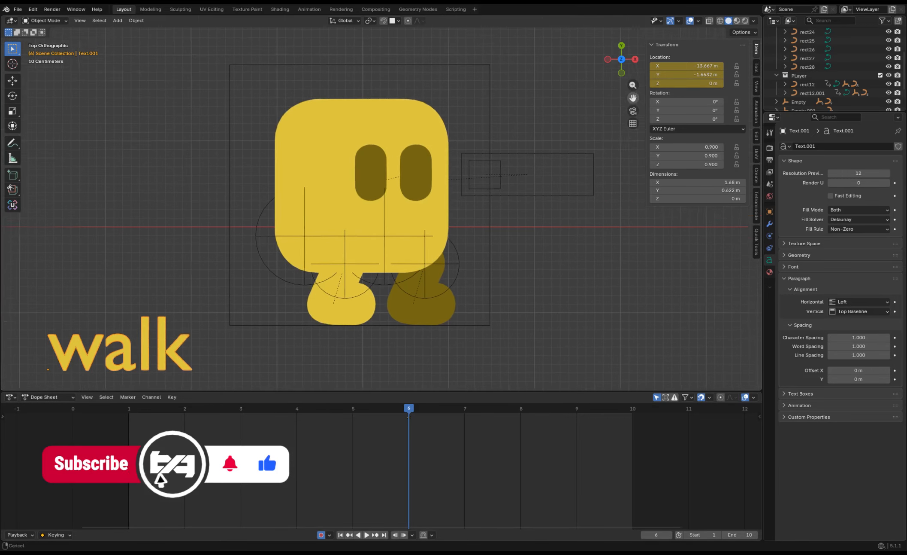
left_click(276, 289)
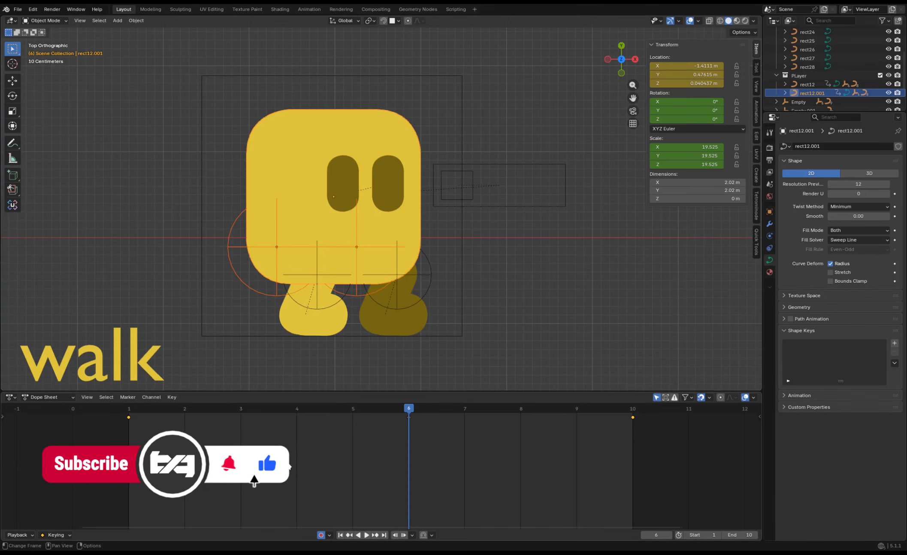
key("Delete")
left_click(414, 225)
key("g")
key("y")
right_click(411, 210)
key("alt+g")
key("ctrl+z")
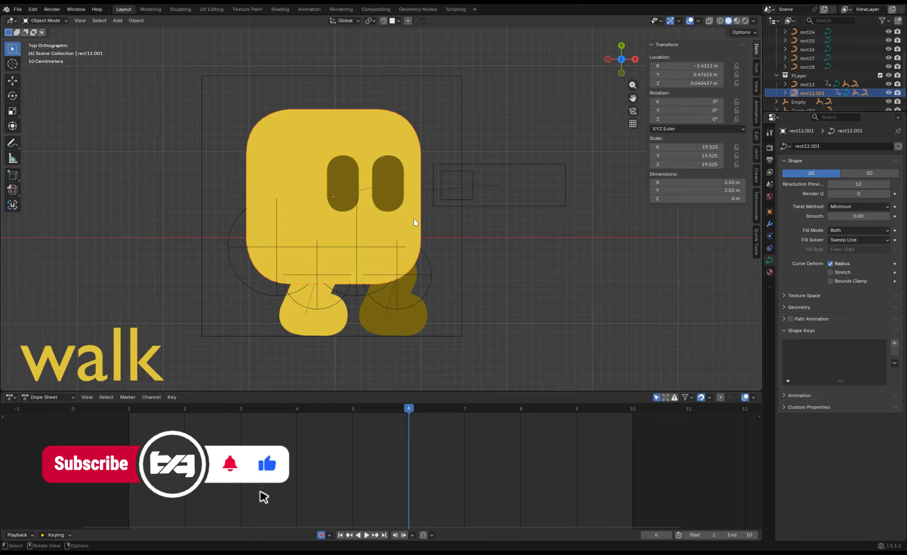
Raise the walk character's body along Y and lower the near leg's hip empty along Y.
key("g")
key("y")
left_click(423, 212)
left_click(301, 240)
key("g")
key("y")
left_click(301, 248)
Raise the body slightly along Y and lower the far leg's hip empty along Y.
left_click(312, 218)
key("g")
key("y")
left_click(302, 214)
left_click(306, 236)
left_click(378, 236, "shift")
key("g")
key("y")
left_click(383, 242)
Delete the frame 6 keyframes, adjust the body to about Y 0.64 m, and delete the newly recorded keyframes.
left_click(396, 216, "shift")
left_click_drag(425, 433, 403, 410)
key("Delete")
key("g")
key("y")
left_click(450, 388)
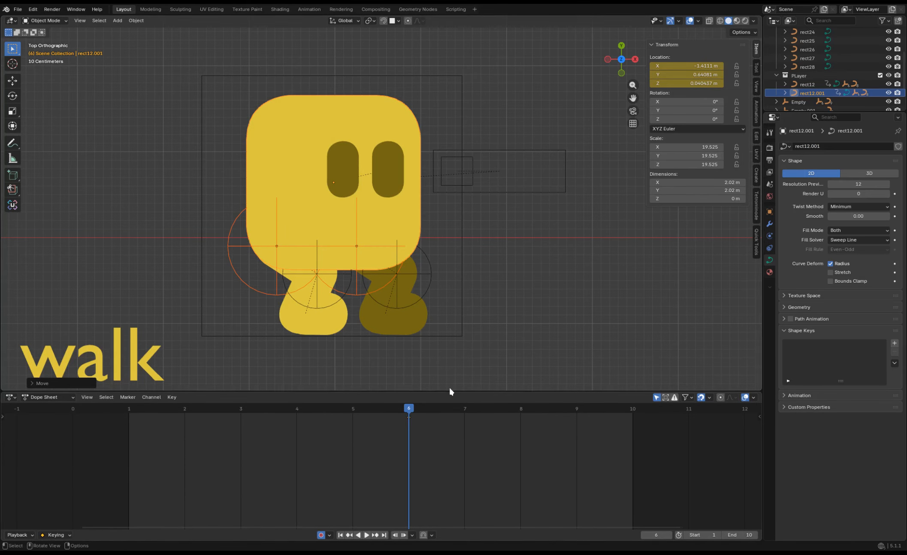
key("Delete")
left_click(513, 353)
left_click(396, 219)
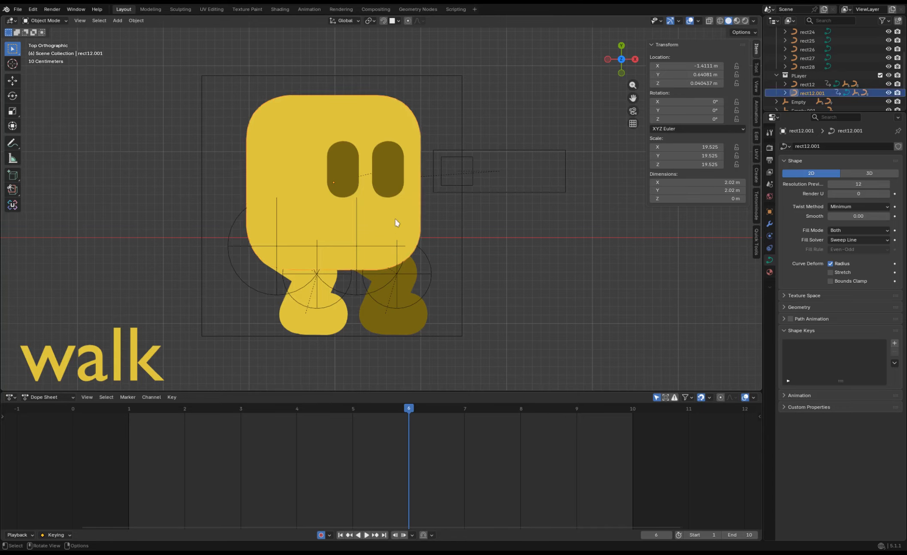
At frame 1, swing the near leg's hip empty backward and rotate the far leg's hip empty to about 19.3° on Z.
left_click(303, 287)
key("r")
key("Escape")
left_click(128, 410)
key("r")
left_click(423, 248)
left_click(390, 282)
key("r")
left_click(467, 241)
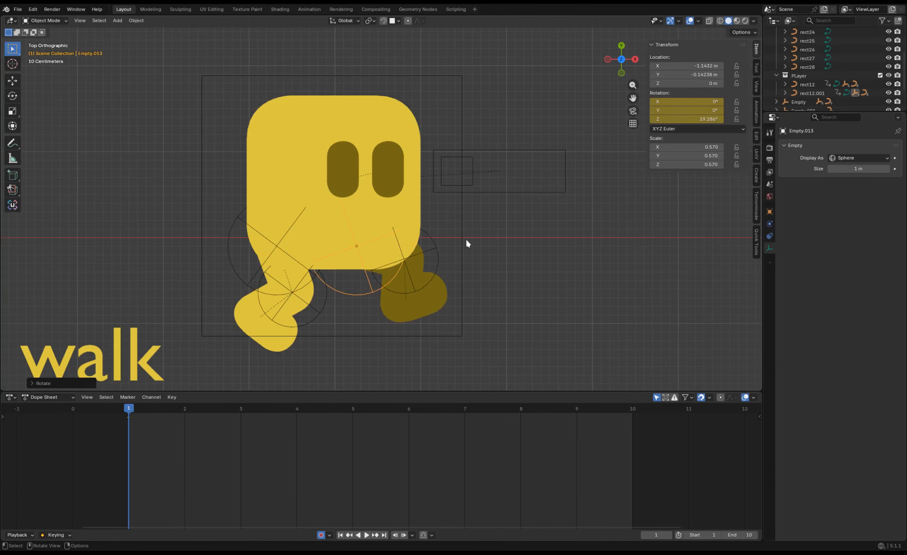
Rotate the near foot to about -29.2° on Z for the frame 1 pose.
left_click(304, 304)
left_click(294, 333)
key("r")
left_click(268, 371)
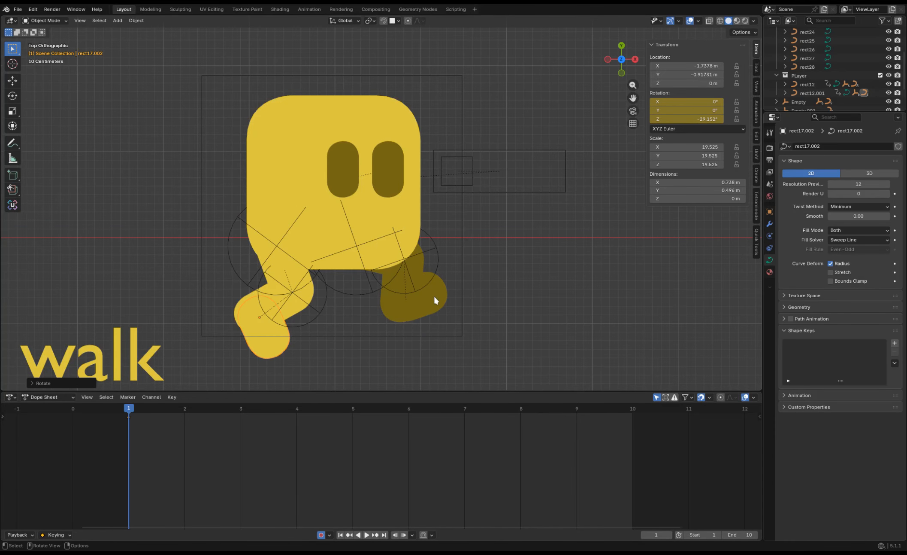
Swing the far leg's hip empty further forward, and rotate its lower leg and knee empty to extend the leg.
left_click(349, 296)
left_click(362, 295)
key("r")
left_click(376, 292)
left_click(444, 276)
key("r")
left_click(452, 270)
left_click(442, 256)
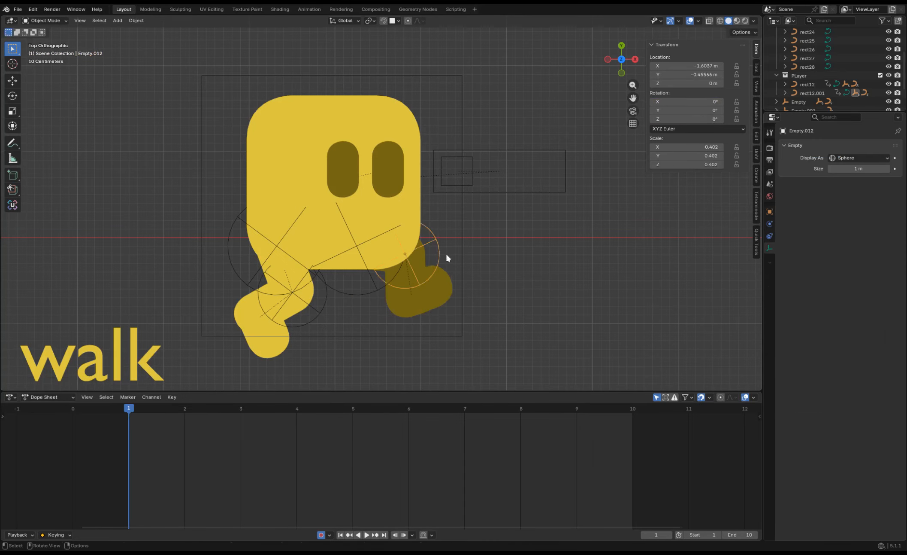
key("r")
left_click(448, 271)
Rotate the near foot to about -22.5° on Z and raise the body to about Y 0.87 m.
left_click(287, 348)
key("r")
left_click(355, 235)
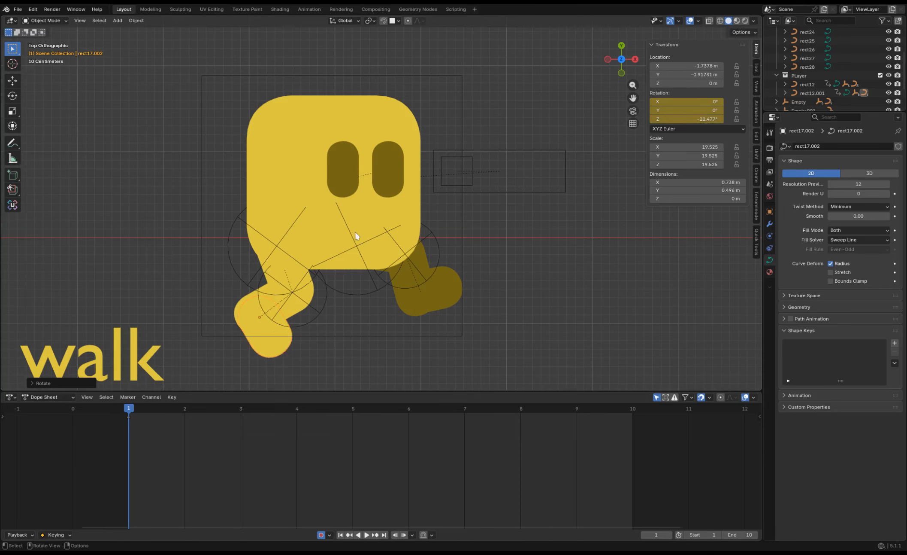
left_click(356, 235)
key("g")
left_click(339, 203)
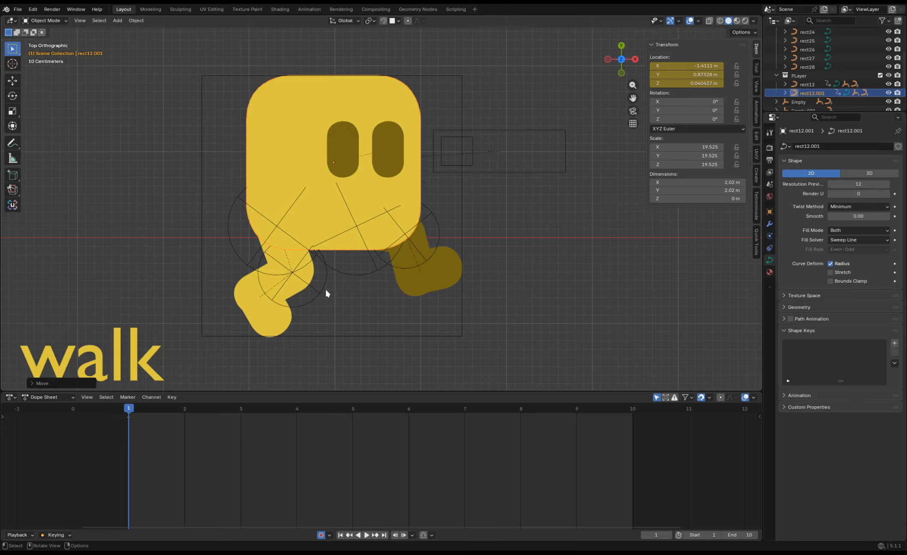
key("ctrl+z")
key("ctrl+z")
key("ctrl+z")
key("ctrl+z")
key("ctrl+z")
key("ctrl+z")
key("ctrl+z")
key("ctrl+z")
key("ctrl+z")
key("ctrl+z")
key("ctrl+z")
key("ctrl+shift+z")
key("ctrl+shift+z")
key("ctrl+shift+z")
key("ctrl+shift+z")
key("ctrl+shift+z")
key("ctrl+shift+z")
key("ctrl+shift+z")
key("ctrl+shift+z")
key("ctrl+shift+z")
key("ctrl+shift+z")
key("ctrl+shift+z")
Select the walk character's body and leg parts and duplicate their frame 1 keyframes to frame 10.
left_click_drag(438, 307, 266, 217)
key("shift+d")
left_click(646, 424)
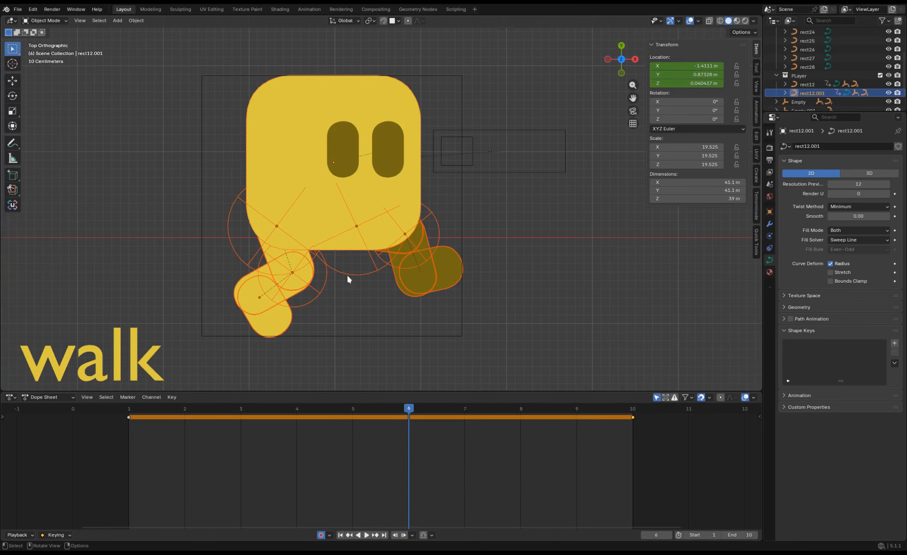
At frame 6, swing the far leg's hip empty backward and rotate its lower leg.
left_click(378, 273)
key("r")
left_click(232, 300)
left_click(322, 288)
left_click(307, 296)
key("r")
left_click(260, 281)
Swing the near leg's hip empty forward at frame 6 and rotate its lower leg.
left_click(281, 274)
key("r")
left_click(367, 281)
left_click(351, 272)
left_click(322, 262)
left_click(309, 248)
left_click(311, 272)
left_click(315, 290)
key("r")
left_click(378, 272)
At frame 6, rotate the far leg's hip empty to about -76.5° on Z and adjust the rotation of the feet.
left_click(373, 278)
key("r")
left_click(338, 314)
key("r")
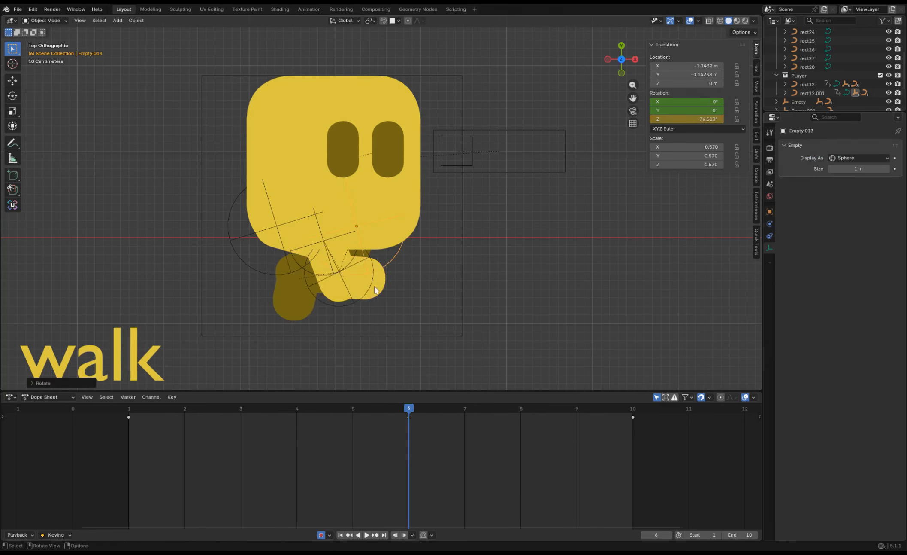
key("r")
left_click(354, 313)
key("r")
left_click(420, 341)
At frame 3, lower the walk character's body along Y to about 0.65 m.
left_click_drag(392, 409, 250, 409)
left_click(378, 227)
key("g")
right_click(397, 240)
key("g")
key("y")
left_click(399, 248)
Duplicate the body's lowered frame 3 keyframe to frame 7, preview the loop and delete the unwanted body keyframe.
key("shift+d")
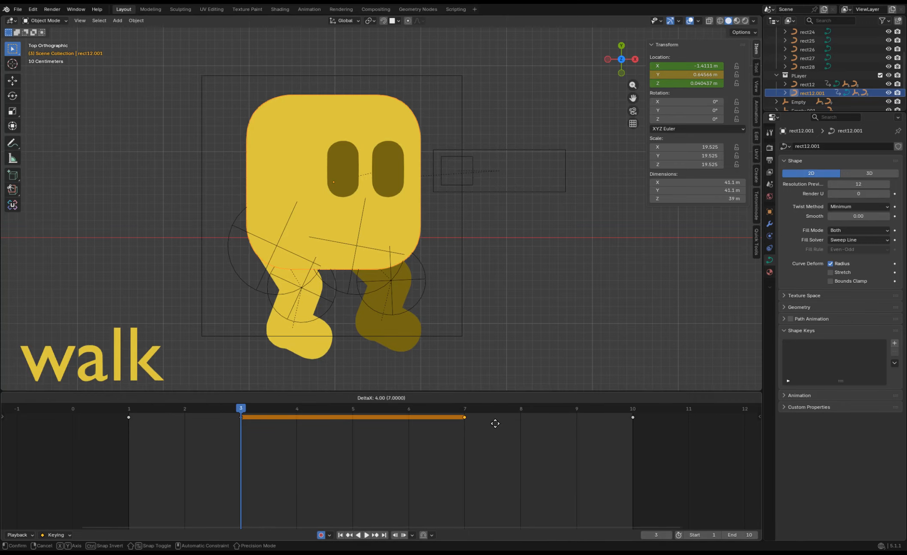
key("space")
key("Delete")
Retime the body's lowered keyframe while previewing the walk loop, and extend the playback range's end to frame 20.
left_click_drag(241, 418, 379, 434)
key("space")
key("space")
key("g")
left_click(397, 425)
key("space")
key("space")
key("g")
left_click(401, 448)
key("space")
key("space")
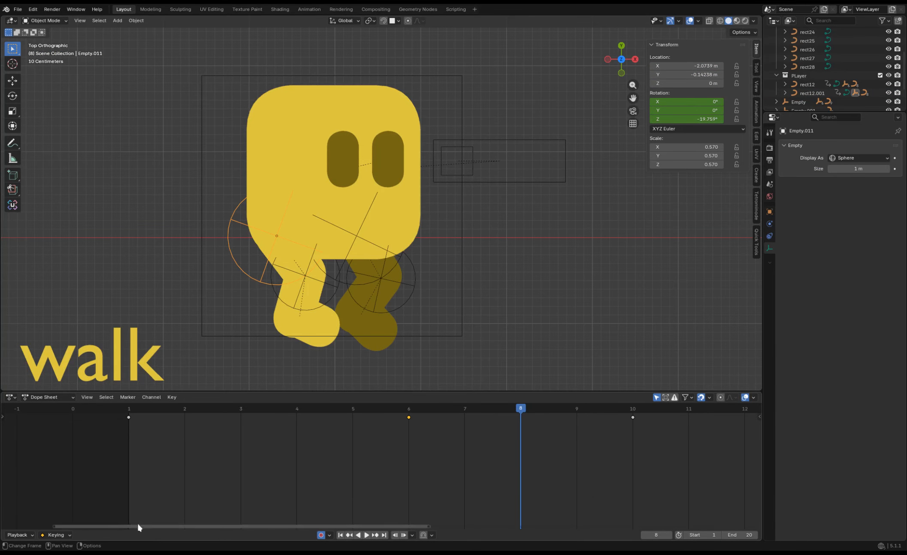
Copy the frame 6 and frame 10 keyframes, paste them starting at frame 14, and preview the walk.
scroll(396, 436, "up", 2)
scroll(395, 434, "down", 13)
scroll(350, 479, "up", 1)
scroll(349, 479, "up", 1, "ctrl")
scroll(387, 498, "down", 12, "ctrl")
left_click_drag(316, 410, 467, 412)
left_click_drag(389, 451, 266, 413)
key("ctrl+c")
key("ctrl+v")
left_click_drag(572, 438, 550, 417)
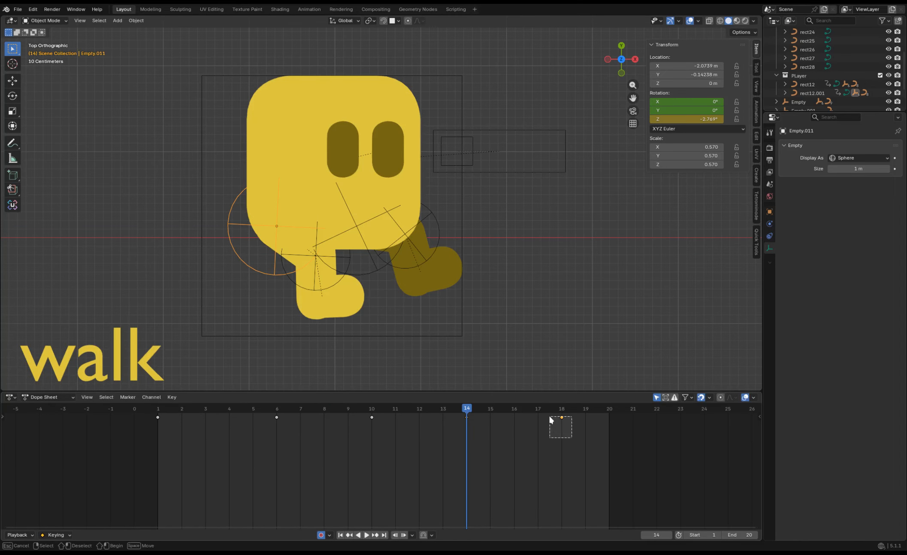
left_click(405, 416)
key("space")
key("space")
Try duplicating the frame 6 keyframe to about frame 15, delete the unwanted keyframe and preview the loop.
left_click_drag(422, 410, 490, 410)
key("space")
key("space")
left_click_drag(312, 460, 266, 411)
key("shift+d")
left_click(500, 417)
left_click(489, 418)
key("Delete")
key("space")
key("space")
Duplicate the body's lowered frame 6 keyframe to frame 15, move its middle keyframe to frame 11, and preview.
left_click(264, 251)
left_click_drag(201, 410, 277, 410)
left_click_drag(321, 443, 243, 400)
key("shift+d")
left_click(479, 412)
left_click_drag(390, 442, 367, 409)
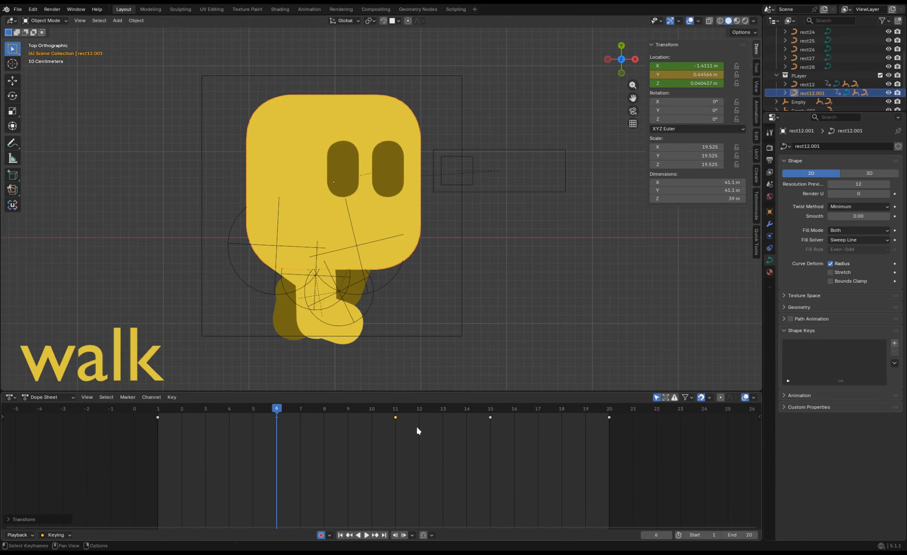
key("space")
key("space")
Select the near leg's hip empty, retime its keyframes for the 20-frame walk and preview the loop.
left_click(268, 291)
left_click(306, 410)
left_click_drag(383, 458, 367, 410)
key("g")
left_click(510, 414)
left_click_drag(520, 426, 506, 412)
key("g")
left_click(363, 425)
key("space")
key("space")
Select the far leg's hip empty, spread its keyframes over the 20-frame range and play back the walk.
left_click(354, 237)
left_click_drag(296, 481, 249, 412)
key("g")
left_click(597, 423)
key("g")
left_click(361, 442)
key("space")
key("space")
Try rotating the near foot to about 4.9° on Z at frame 3 and preview the motion.
left_click(392, 284)
left_click(391, 284)
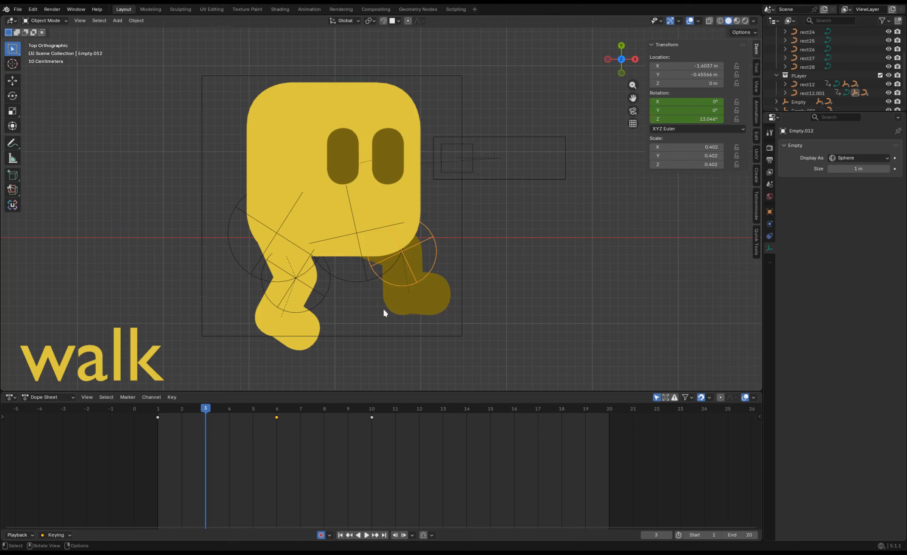
left_click(320, 305)
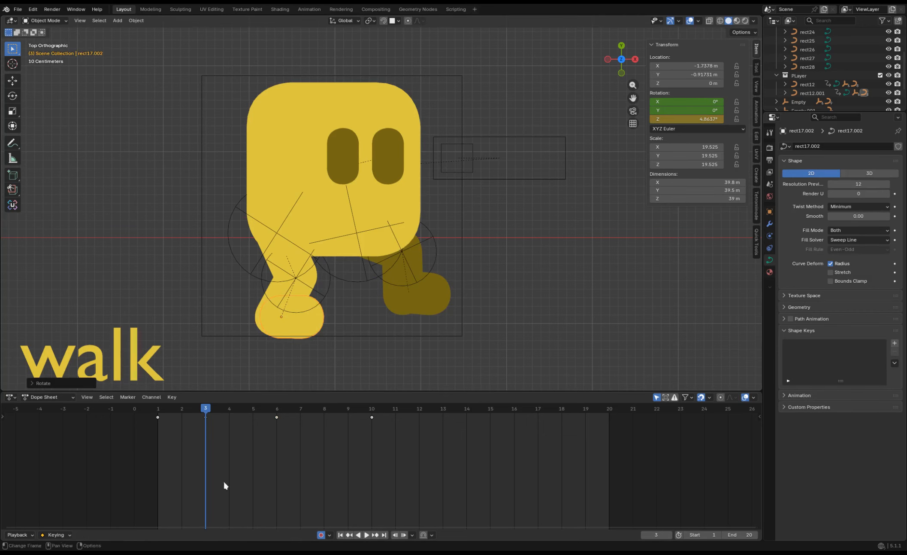
key("space")
Move the near foot's last keyframe to frame 20 and its frame 6 keyframe to frame 10, and preview.
key("space")
left_click_drag(372, 417, 609, 420)
left_click_drag(277, 417, 372, 420)
key("space")
key("space")
left_click(368, 408)
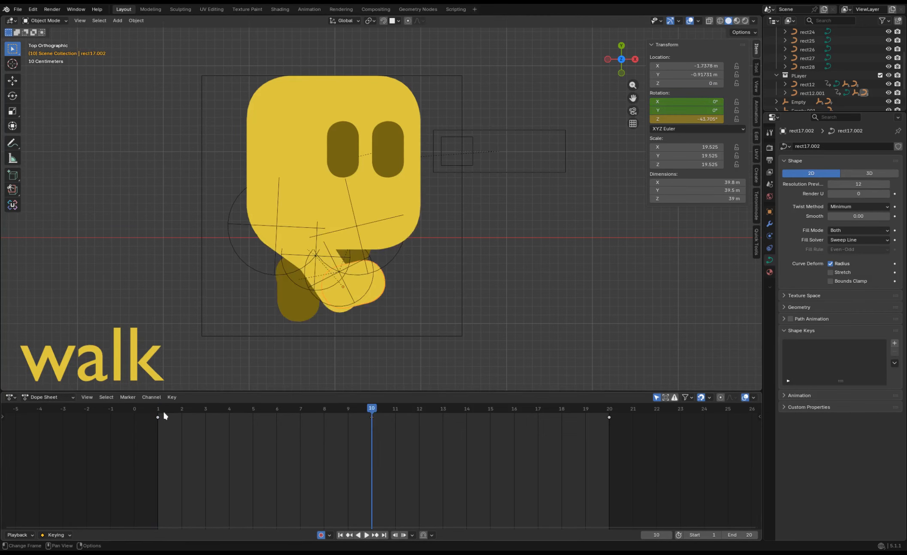
Key the near lower leg empty's rotation at frame 1 and duplicate that keyframe to frame 20.
left_click(161, 409)
left_click(318, 287)
key("i")
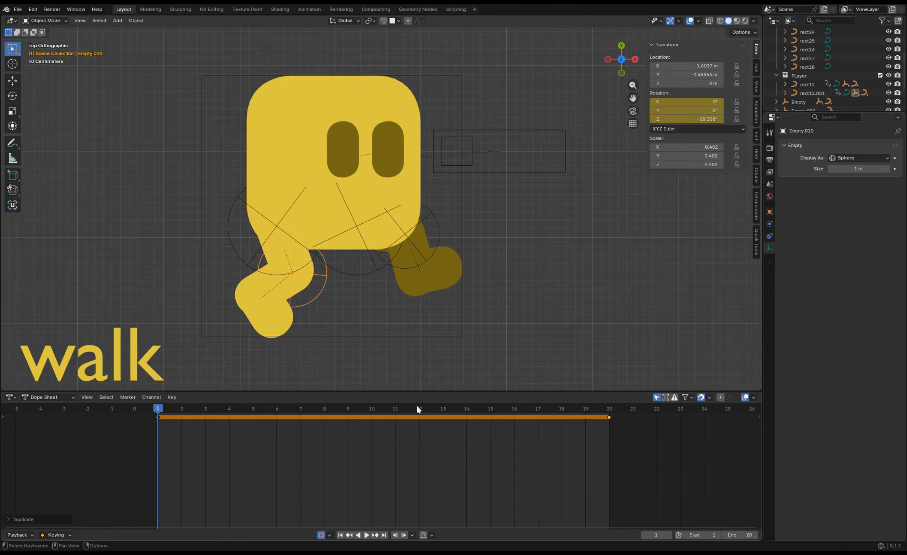
At frame 11, rotate the near lower leg empty, select the near foot and preview the walk.
left_click(395, 408)
key("r")
left_click(368, 272)
left_click(361, 303)
key("space")
At frame 20, rotate the near foot, duplicate that keyframe to frame 1 and preview the loop.
key("space")
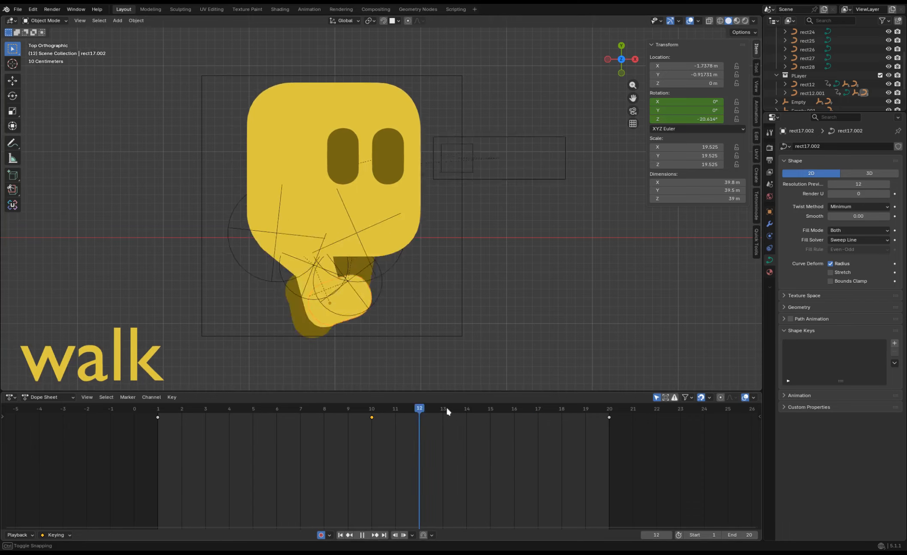
left_click(609, 409)
left_click(302, 307)
key("r")
left_click(277, 306)
key("shift+d")
left_click(170, 406)
key("space")
key("space")
left_click(432, 251)
At frame 14, rotate the near lower leg empty and play back the walk.
key("space")
left_click(307, 315)
key("r")
right_click(301, 300)
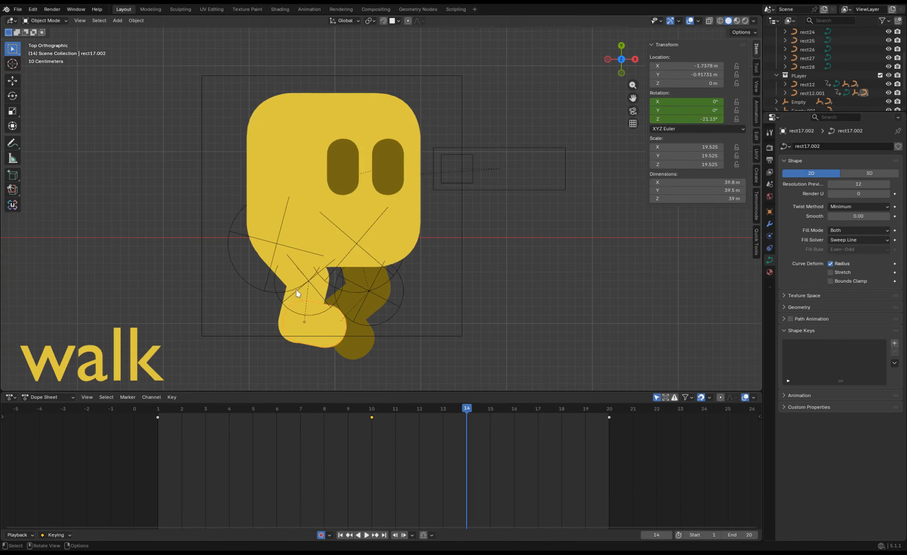
left_click(298, 293)
key("r")
left_click(372, 290)
Select the far lower leg empty and move its middle keyframe to frame 11 and its last keyframe to frame 20.
key("space")
key("space")
left_click(389, 286)
key("space")
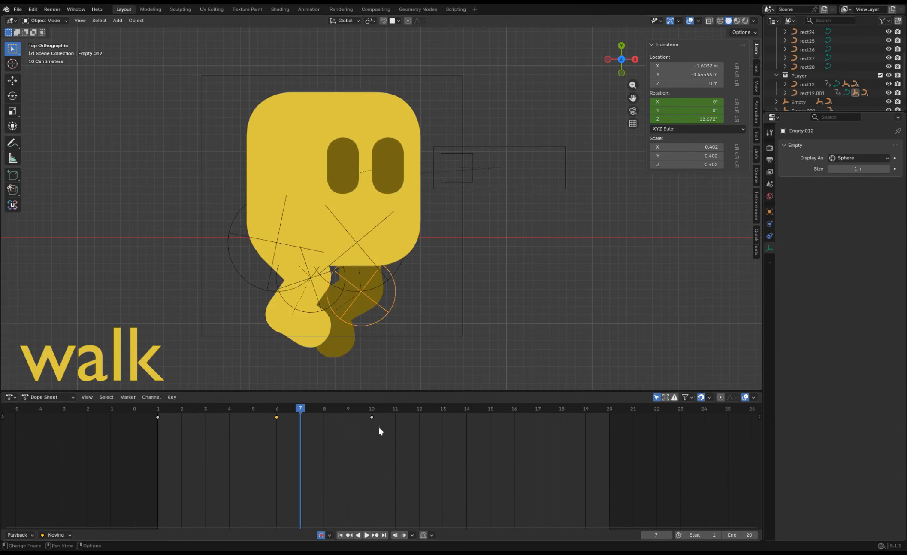
left_click_drag(380, 426, 397, 426)
left_click_drag(395, 408, 277, 408)
key("r")
right_click(387, 343)
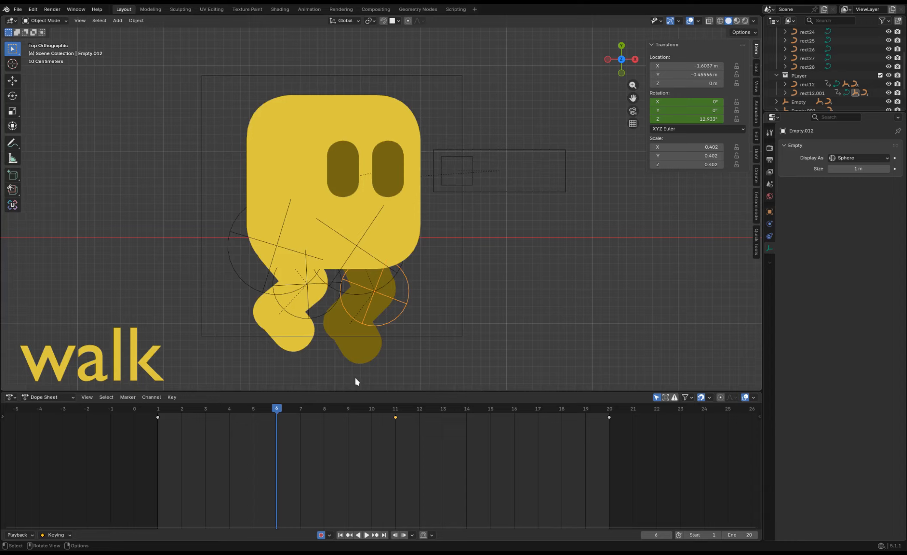
Rotate the far lower leg empty at frame 11 and duplicate its frame 20 keyframe to frame 1.
left_click(395, 409)
key("r")
left_click(345, 310)
key("Up")
key("shift+d")
left_click(172, 430)
At frame 7, rotate the far lower leg empty.
key("Down")
key("Down")
left_click(301, 408)
key("r")
left_click(361, 333)
Try rotating the far foot at frame 7, preview the loop and undo the change.
left_click(337, 339)
key("r")
left_click(391, 311)
key("space")
Move the far foot's frame 10 keyframe to frame 11 and play back the walk.
key("space")
key("ctrl+z")
left_click(372, 417)
left_click(362, 452)
Rotate the near foot at frame 10 and play back the walk.
key("space")
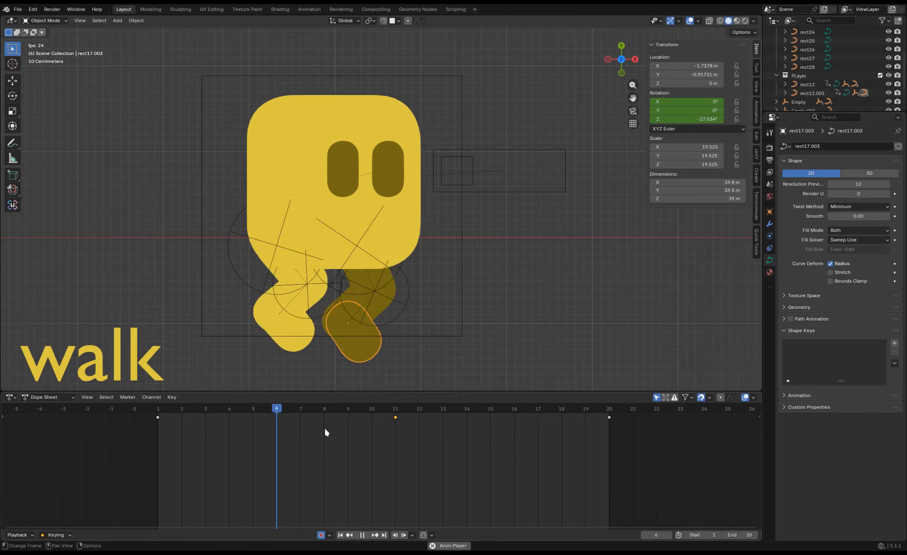
key("space")
key("r")
left_click(318, 340)
key("space")
key("space")
left_click(265, 325)
key("space")
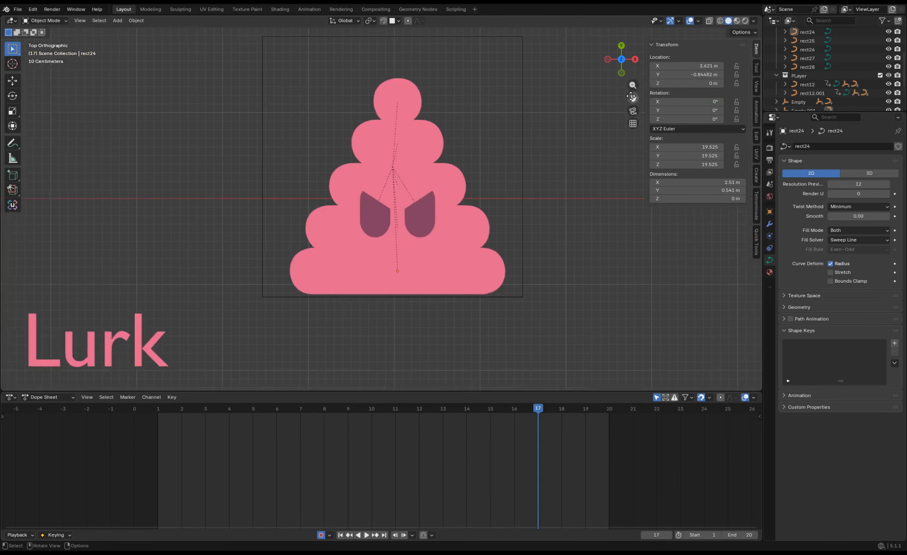
left_click_drag(631, 96, 625, 105)
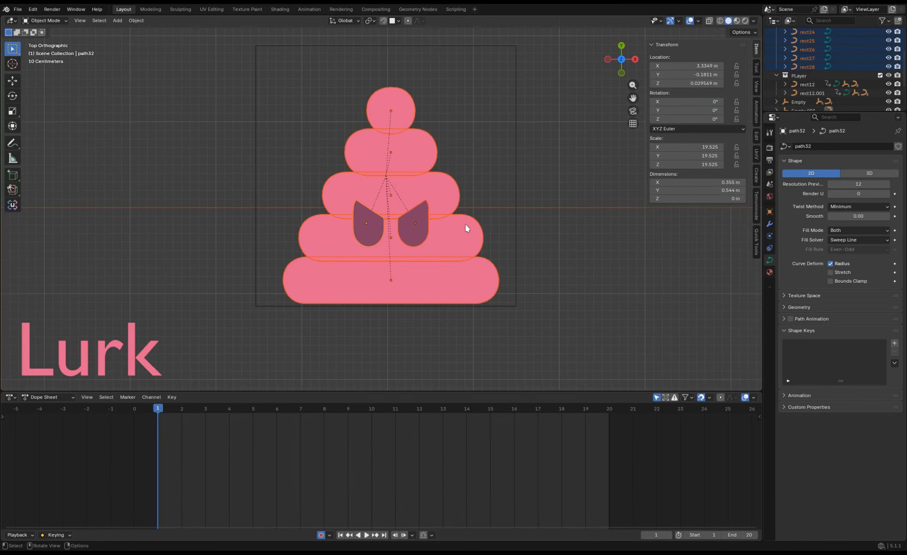
Keyframe all the Lurk enemy's parts at frames 1 and 16 and raise everything above the bottom tier along Y at frame 4.
key("i")
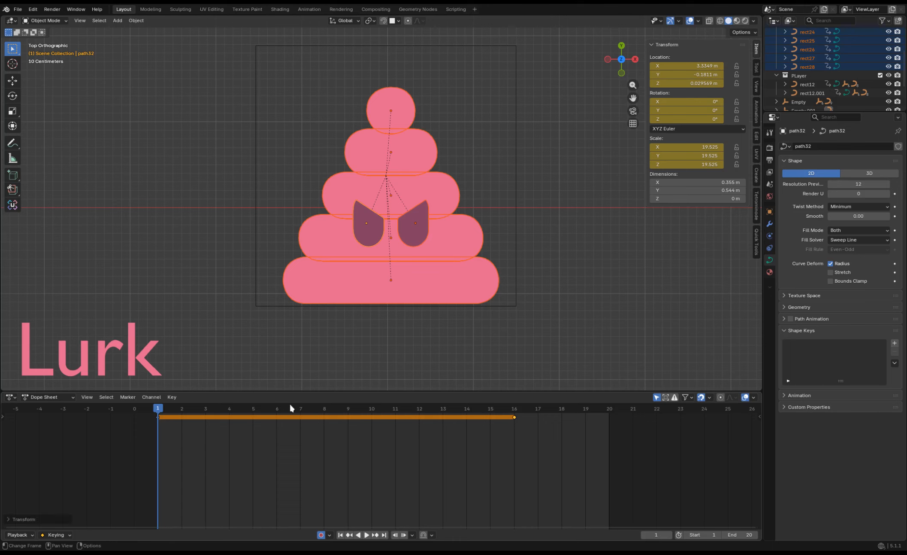
left_click_drag(282, 407, 229, 407)
key("g")
key("z")
right_click(482, 244)
key("g")
key("y")
right_click(475, 238)
key("g")
key("y")
left_click(482, 235)
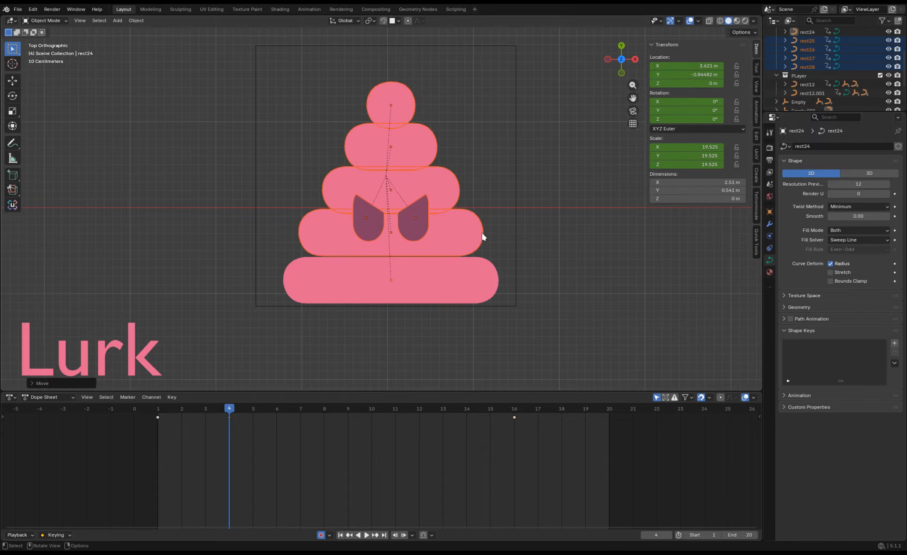
Stagger the raised-pose keyframes of the third, fourth and top tiers to frames 5, 6 and 7 and preview the motion.
left_click(456, 196)
left_click(431, 150, "shift")
left_click(411, 110, "shift")
key("g")
left_click(252, 430)
left_click(458, 181, "shift")
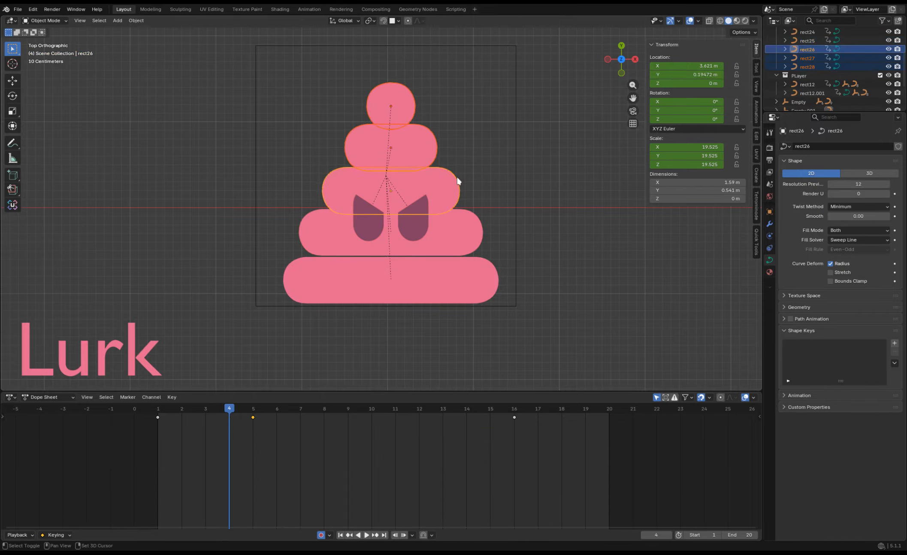
left_click(339, 441)
double_click(425, 146, "shift")
key("g")
left_click(314, 443)
key("space")
key("space")
Stagger the four upper tiers' frame 16 keyframes across frames 13, 14, 15 and 16, lowest tier first, and play the animation.
left_click(467, 236)
left_click(449, 193, "shift")
left_click(430, 150, "shift")
left_click(410, 112, "shift")
left_click_drag(514, 417, 440, 420)
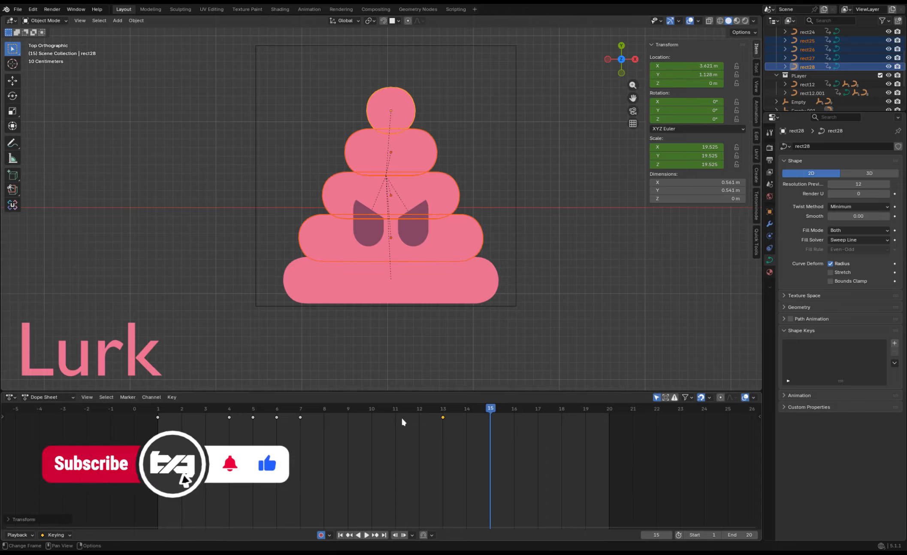
left_click(474, 254, "shift")
left_click(485, 298, "shift")
key("ctrl+z")
left_click(474, 247, "shift")
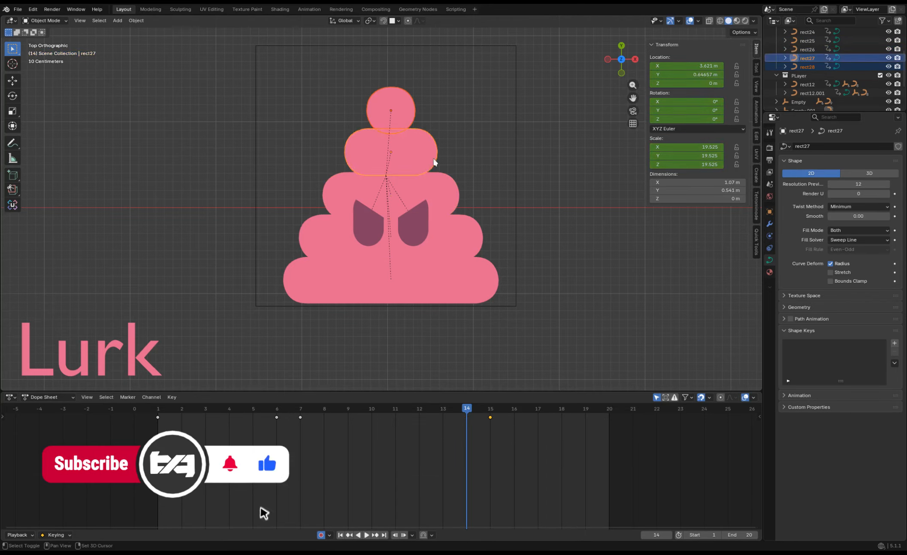
left_click(434, 158)
key("space")
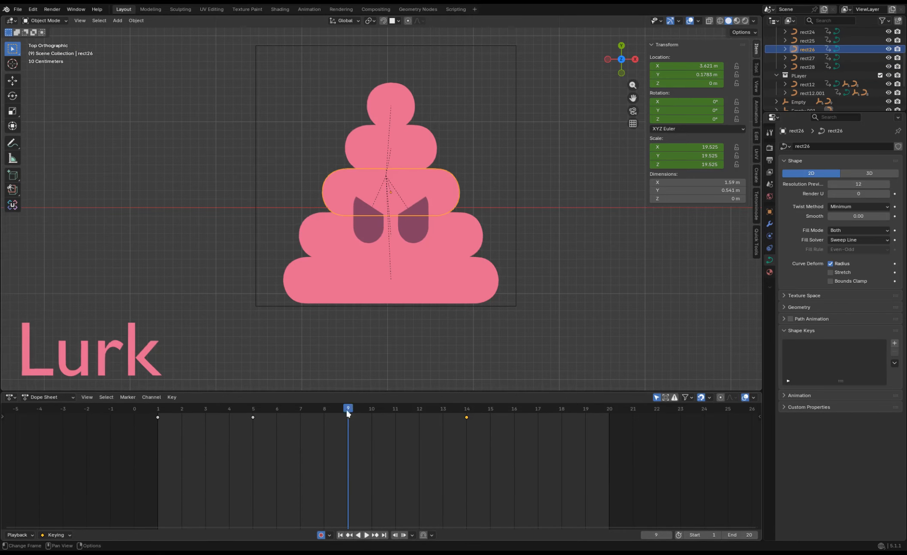
key("Escape")
left_click(435, 151)
key("g")
key("y")
left_click(435, 142)
Raise the second tier from the bottom along Y at frame 4 and the third tier at frame 5.
left_click(442, 234)
left_click_drag(252, 412, 230, 412)
right_click(439, 209)
key("g")
key("y")
left_click(489, 144)
left_click(455, 180)
left_click(253, 409)
key("g")
key("y")
left_click(413, 230)
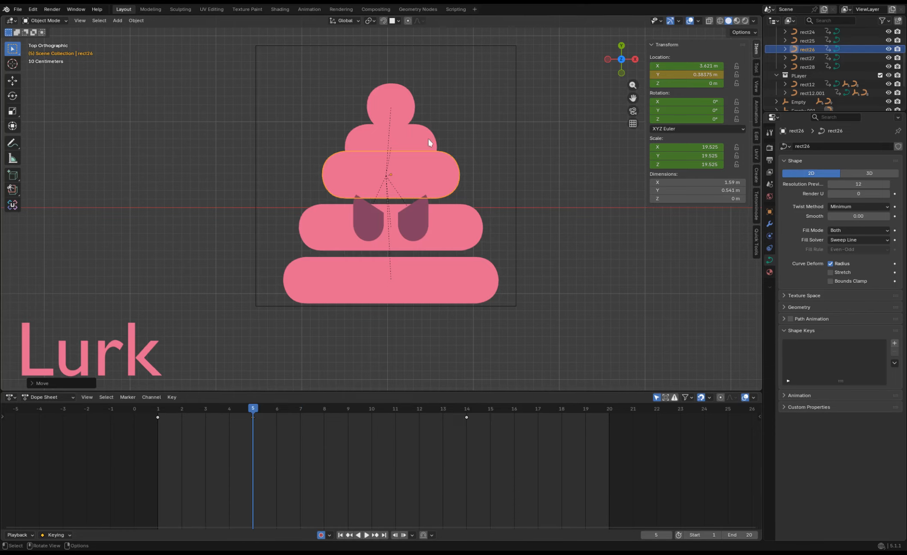
Raise the fourth tier along Y at frame 6 and the top ball at frame 7, and preview the motion.
left_click(428, 138)
left_click(277, 410)
key("g")
key("y")
left_click(405, 102)
left_click(300, 410)
key("g")
key("y")
left_click(459, 121)
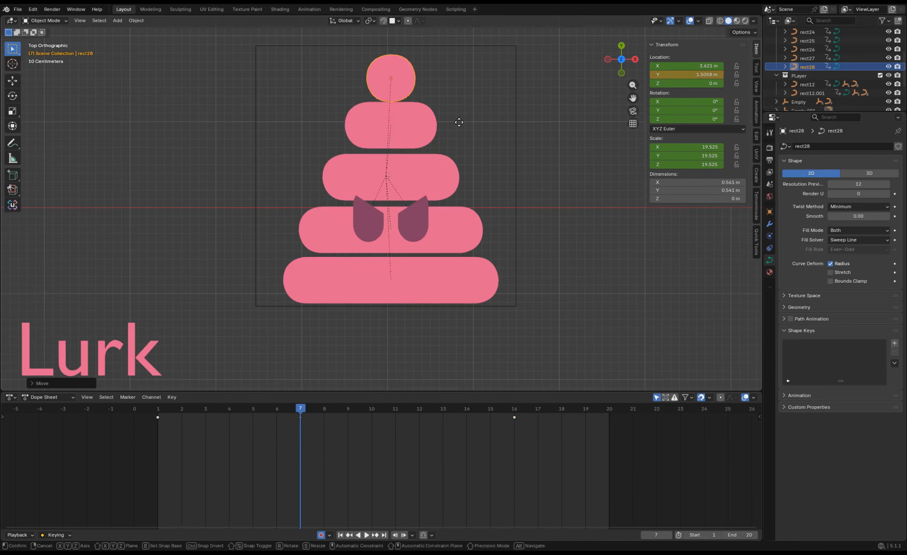
key("space")
Move both eyes' frame 4 keyframe to frame 6 and play back the animation.
key("space")
left_click(413, 228)
left_click(359, 230, "shift")
key("space")
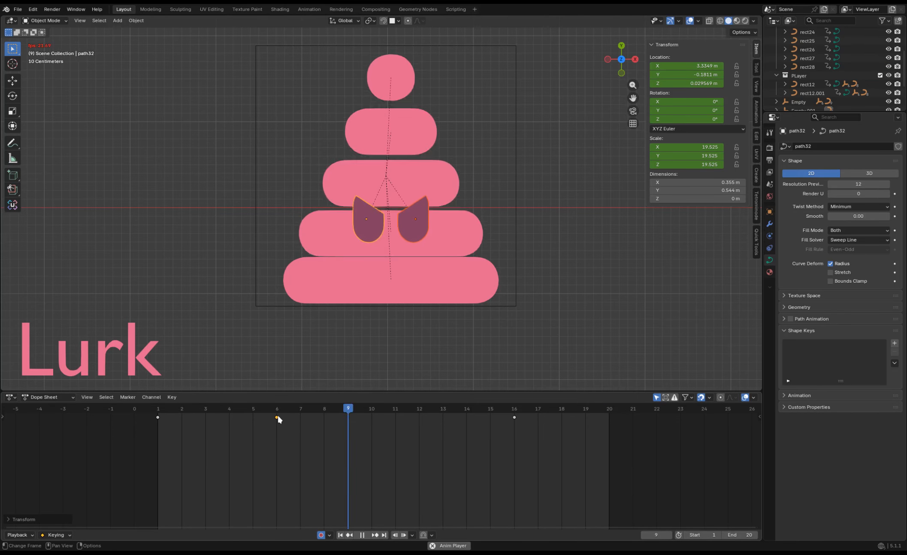
key("space")
key("space")
key("space")
Lower the four tiers above the base together along Y at frame 17.
left_click_drag(491, 329, 335, 78)
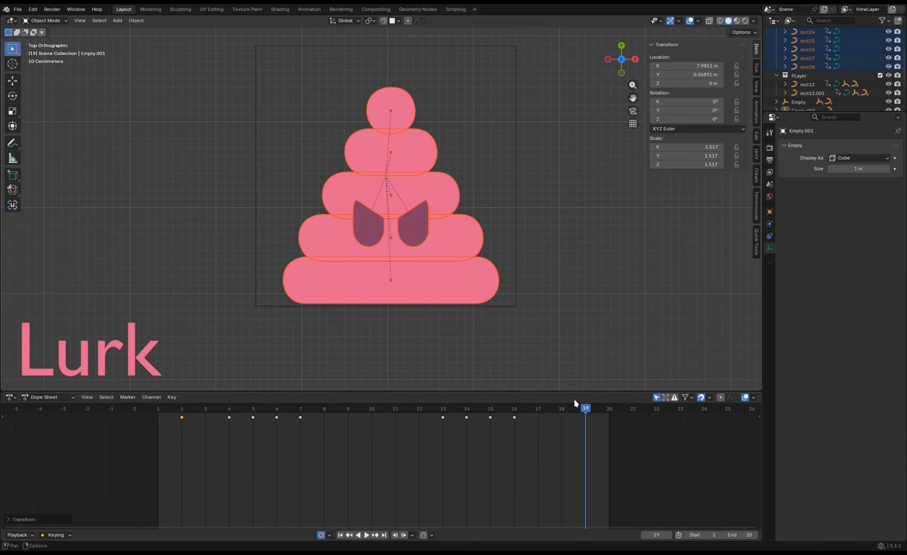
left_click(469, 232)
left_click(449, 192, "shift")
left_click(426, 155, "shift")
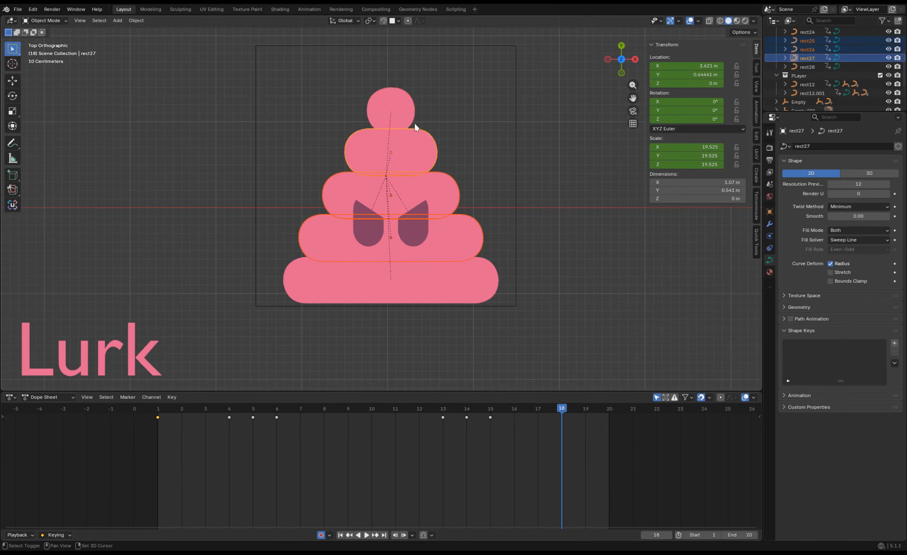
left_click(404, 114, "shift")
key("Left")
key("g")
key("y")
left_click(462, 212)
left_click(452, 206, "shift")
Lower the upper three tiers along Y at frame 18 and the upper two at frame 19.
double_click(468, 236, "shift")
key("Right")
key("g")
key("y")
left_click(476, 234)
key("Right")
double_click(455, 218, "shift")
key("g")
key("y")
left_click(426, 188)
Lower the top ball along Y at frame 19 and preview the squash.
left_click(402, 147)
key("g")
key("y")
left_click(412, 160)
key("space")
key("space")
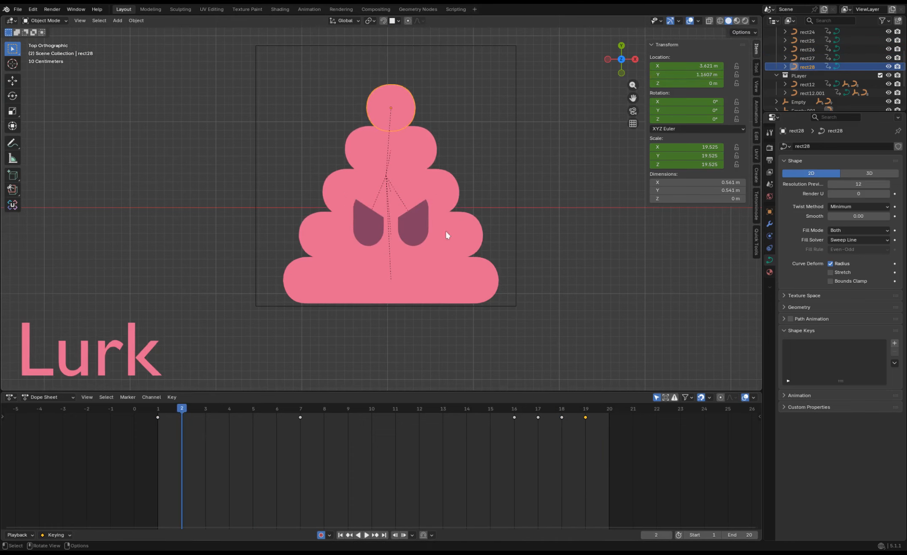
Duplicate the frame 1 keyframes of all the enemy's parts to frame 20 and play back the loop.
left_click_drag(587, 410, 602, 413)
left_click_drag(543, 319, 318, 99)
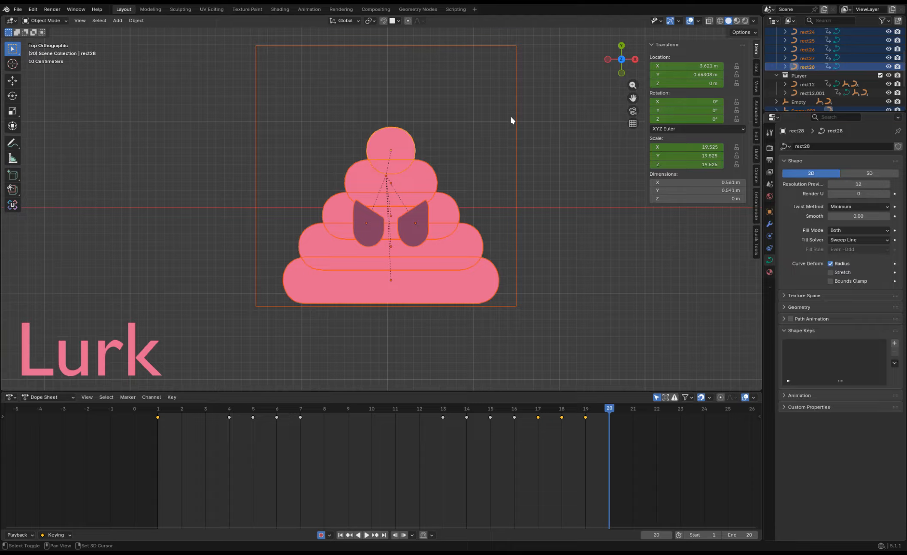
double_click(516, 120, "shift")
key("shift+d")
left_click(687, 440)
key("space")
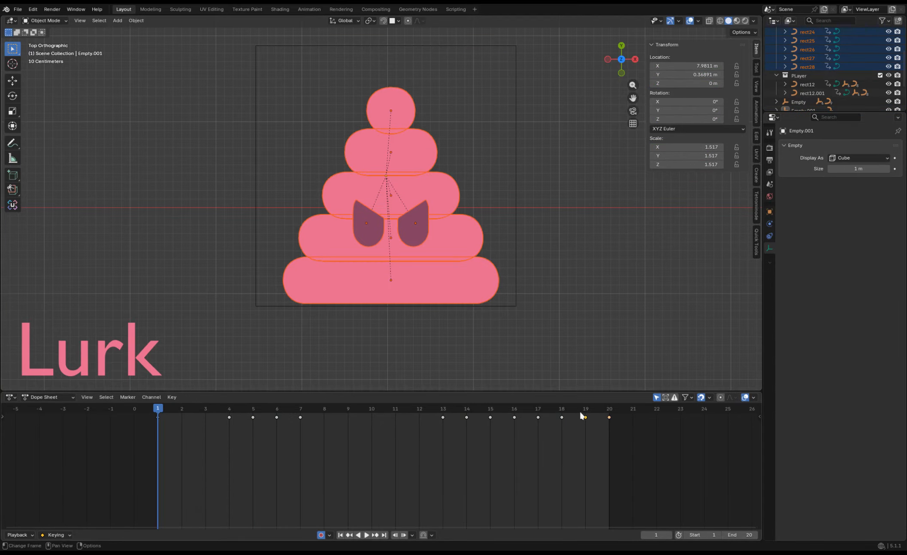
Move the frame 19 keyframes to frame 18 and play back the loop.
left_click(563, 428)
key("space")
scroll(412, 293, "up", 1)
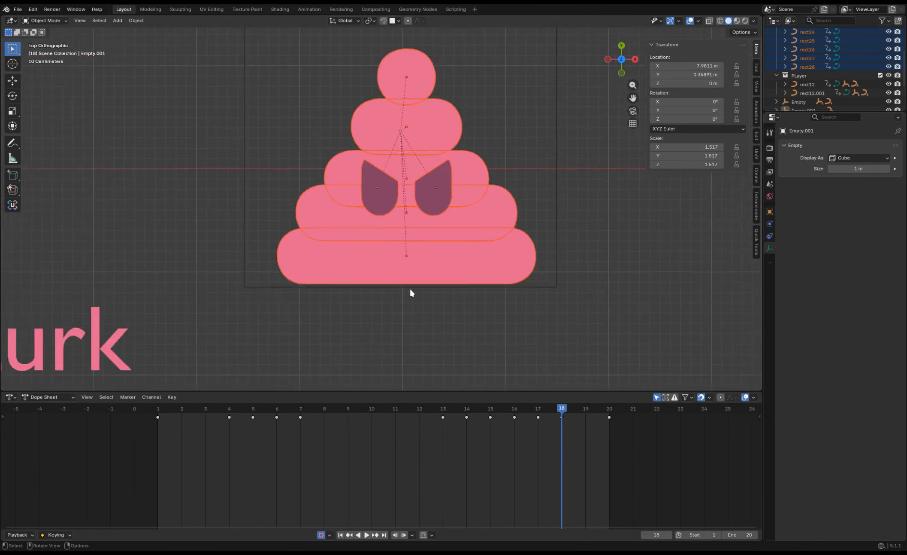
scroll(411, 294, "down", 5)
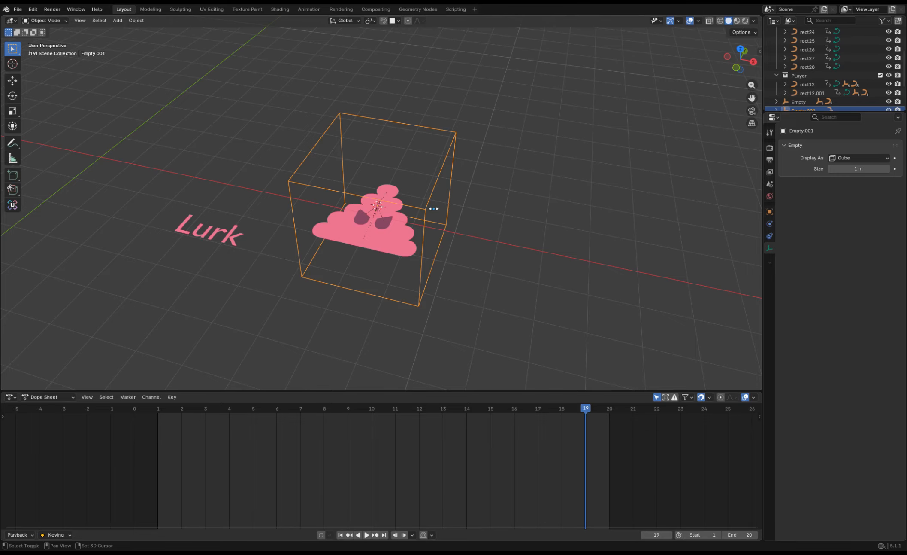
Add a camera with cleared rotation and set its lens type to Orthographic.
key("shift+a")
left_click(423, 308)
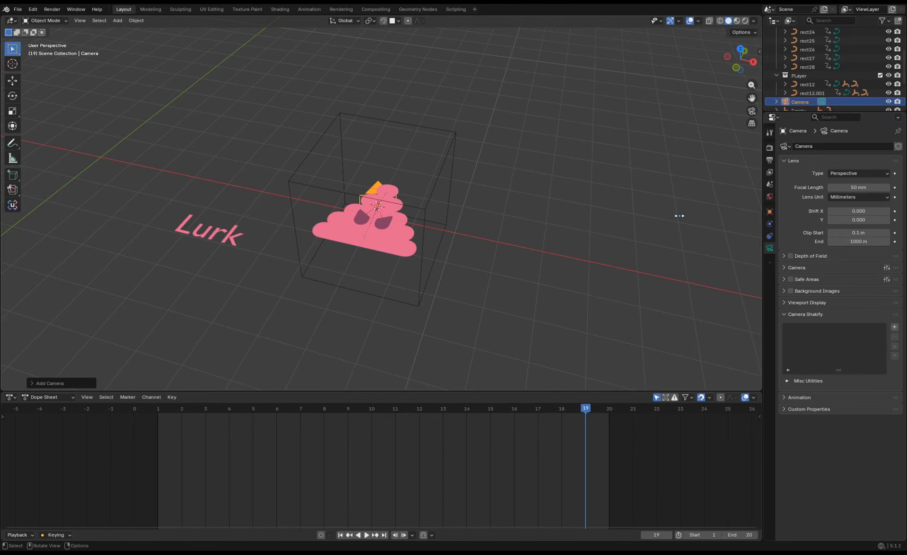
left_click(842, 173)
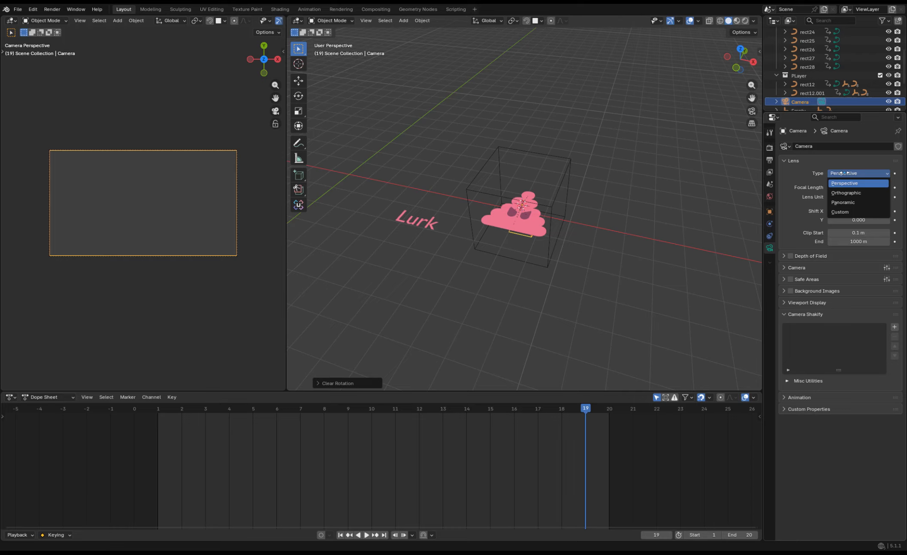
left_click(855, 192)
Raise the camera above the enemy, working in the right side view.
key("KP_3")
key("g")
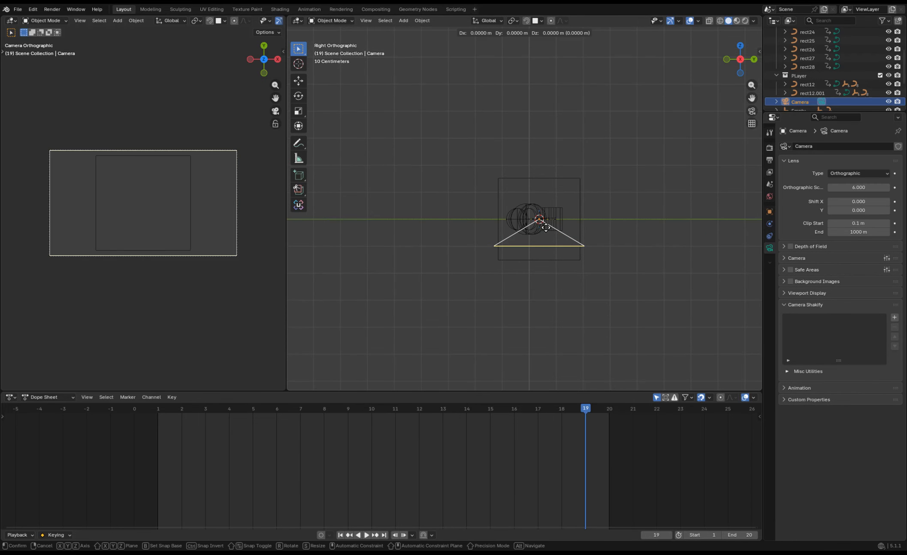
left_click(546, 127)
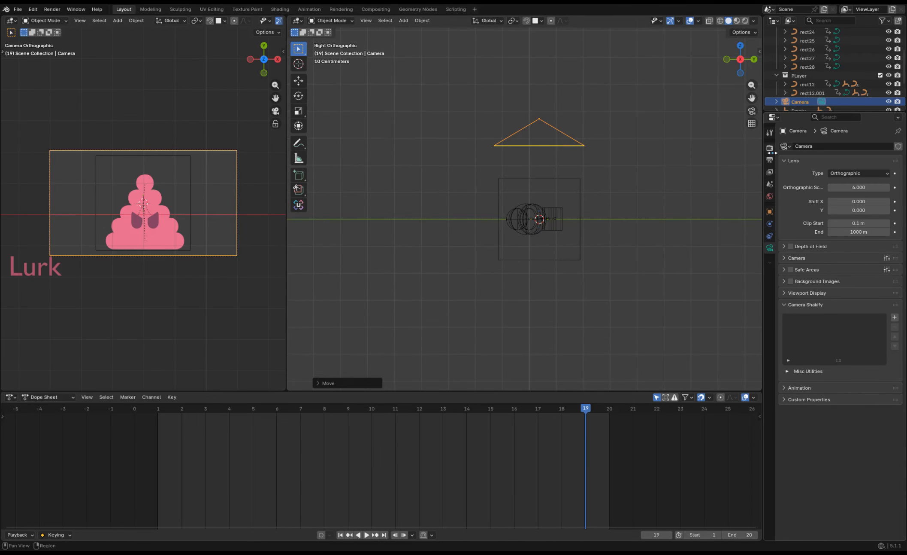
Set the output resolution to 200 × 200 px and use the Workbench engine with Flat lighting and Texture color.
left_click(769, 147)
left_click(770, 160)
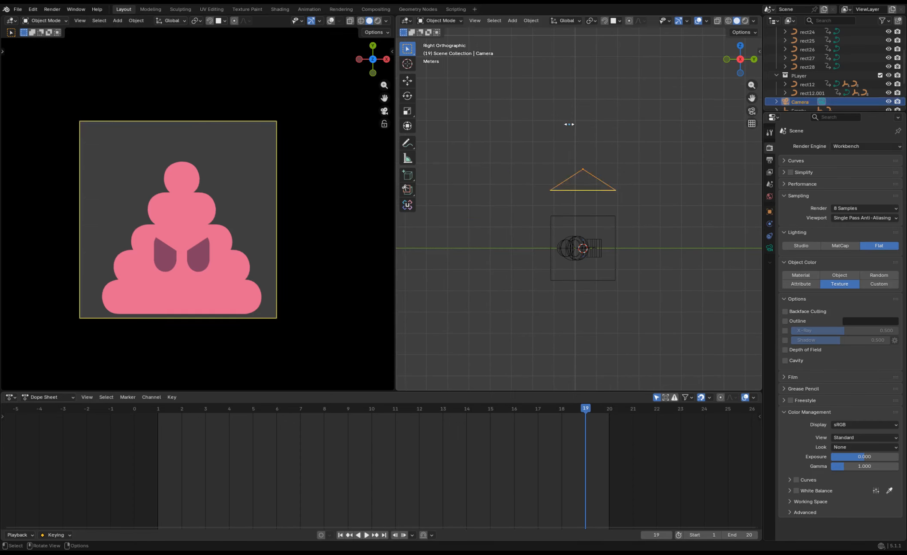
key("alt+a")
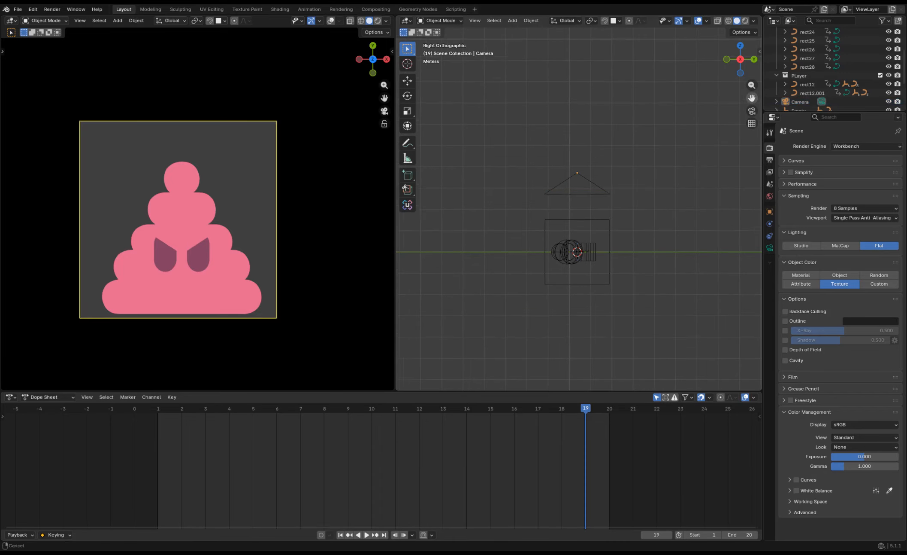
left_click(51, 8)
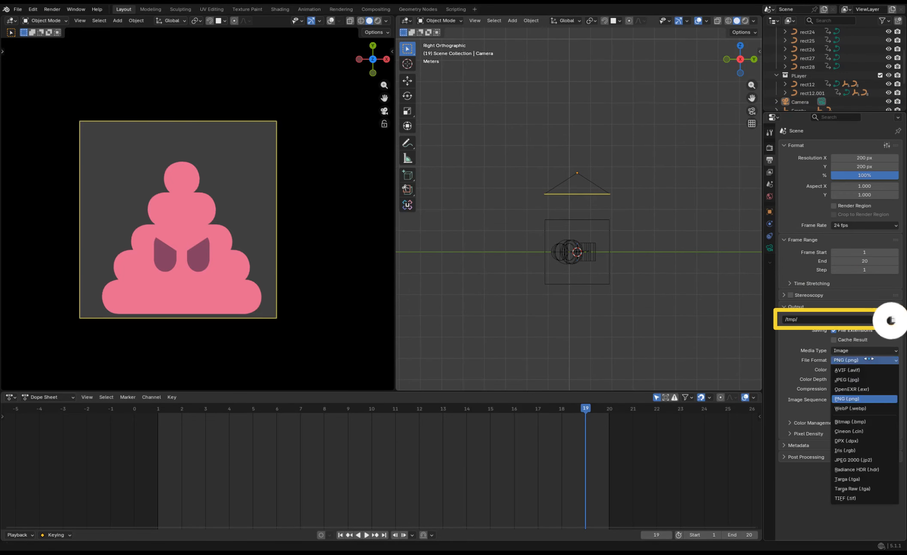
Set the render output to the Animations/enemy folder with the file name enemy_lurk.
left_click(895, 319)
left_click(95, 324)
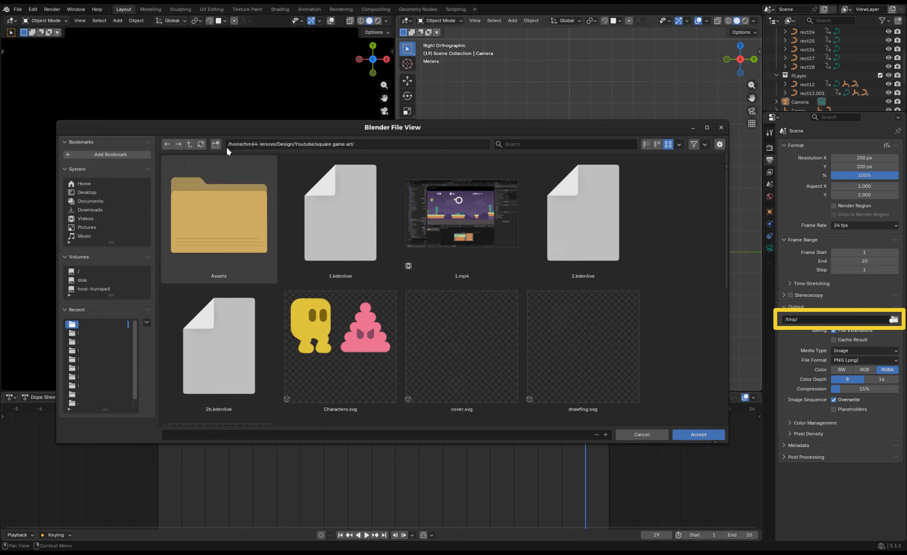
left_click(398, 435)
type("en")
type("lurk")
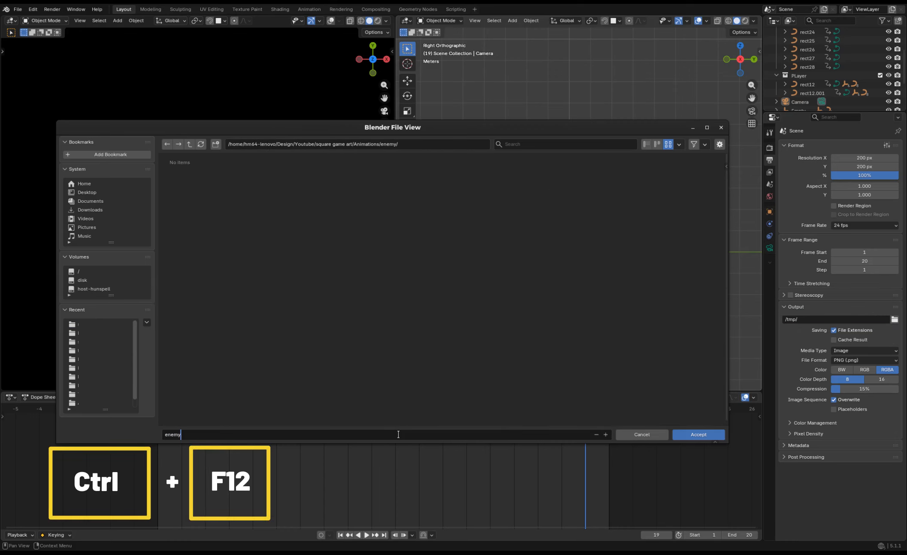
type("rk")
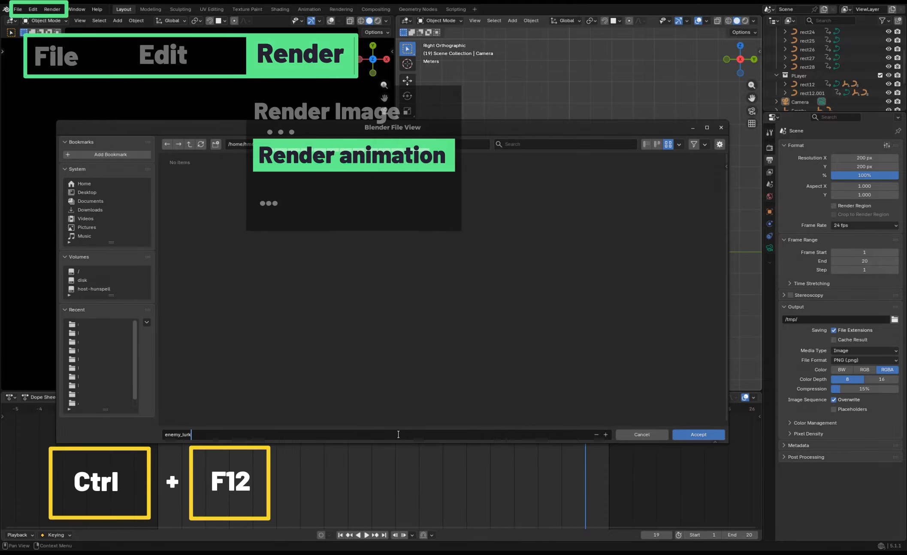
left_click(682, 435)
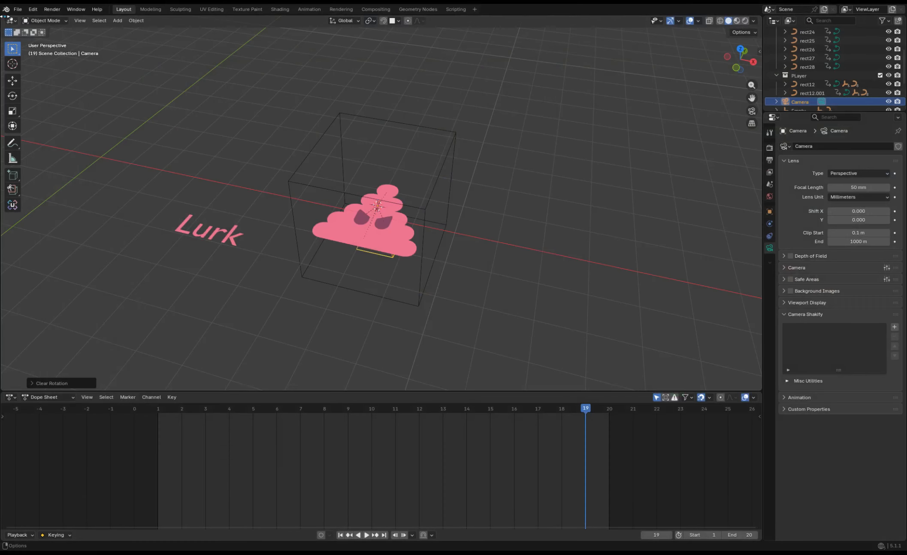
Split the 3D viewport to show the camera view in one half and move the camera in side view.
left_click_drag(15, 20, 140, 26)
left_click_drag(287, 42, 286, 42)
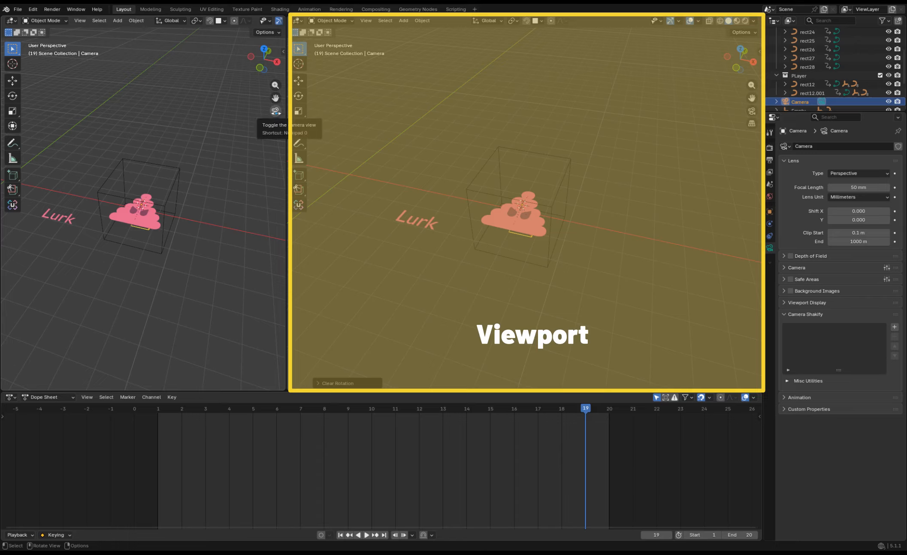
left_click(275, 111)
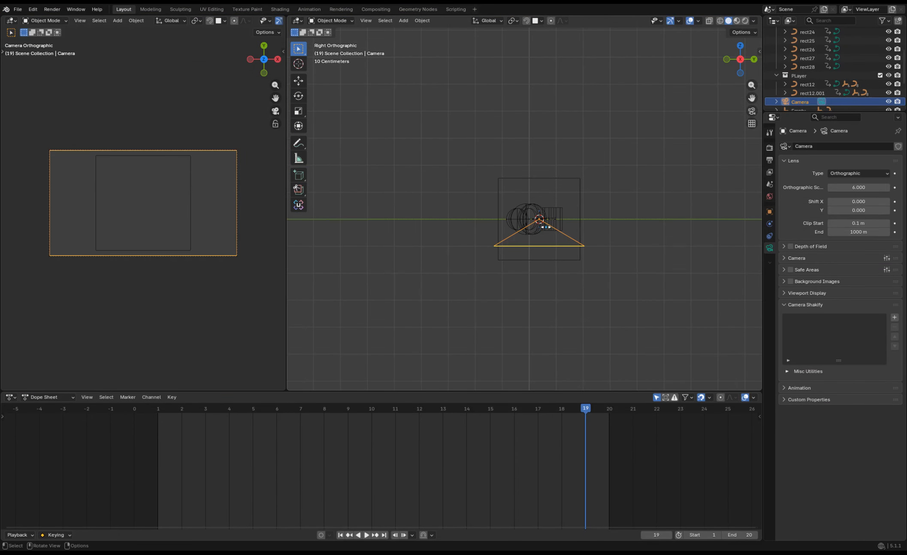
key("g")
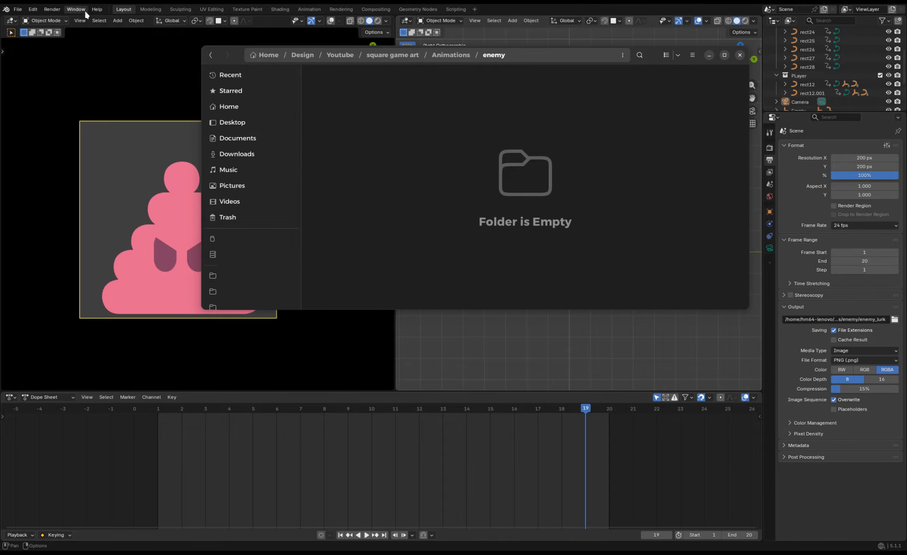
Render the animation as a PNG sequence and check the frames in the enemy folder.
left_click(52, 9)
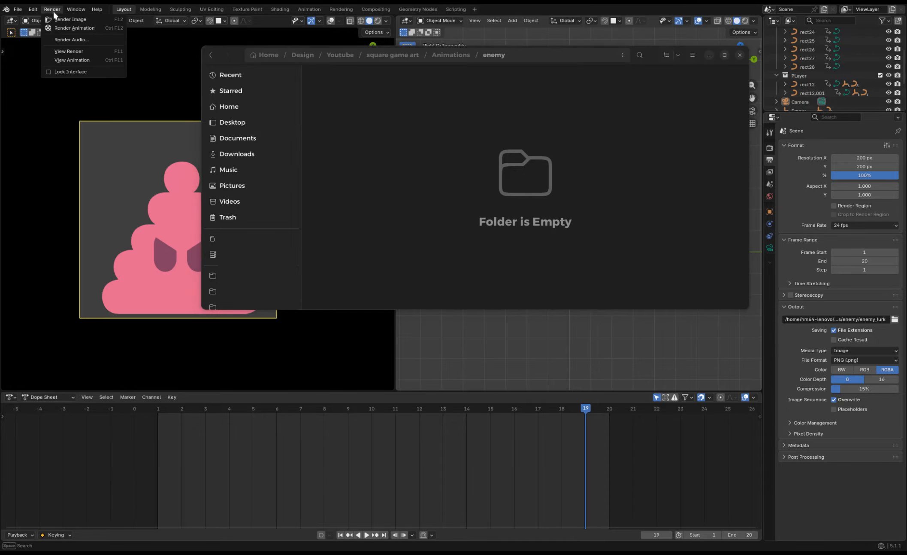
left_click(69, 28)
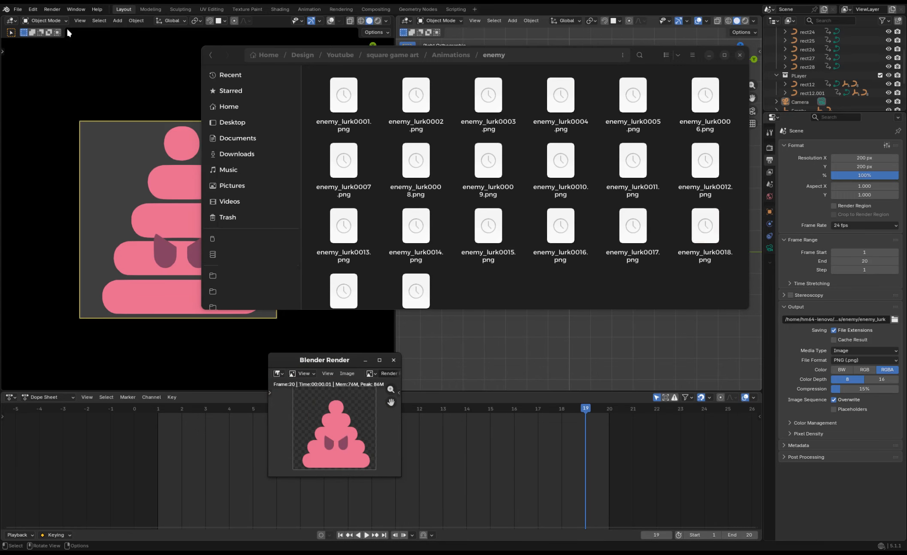
left_click(509, 287)
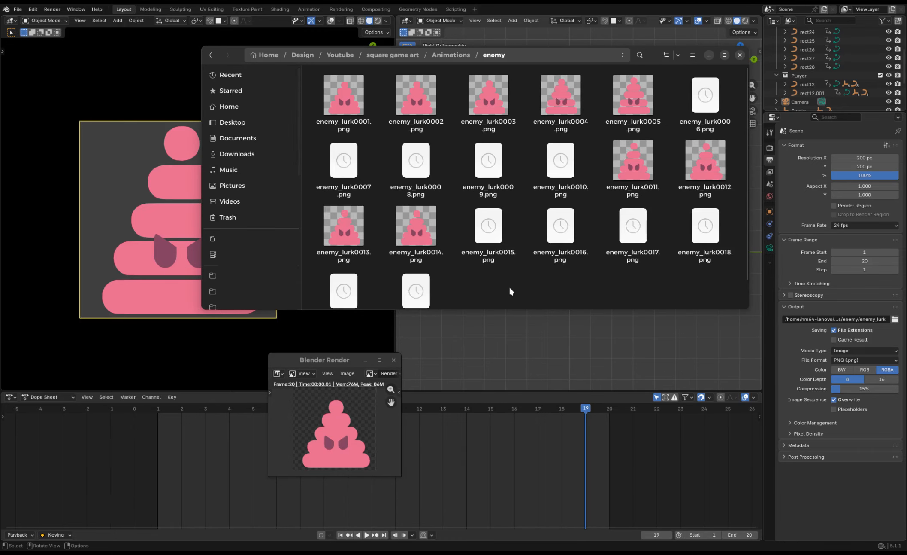